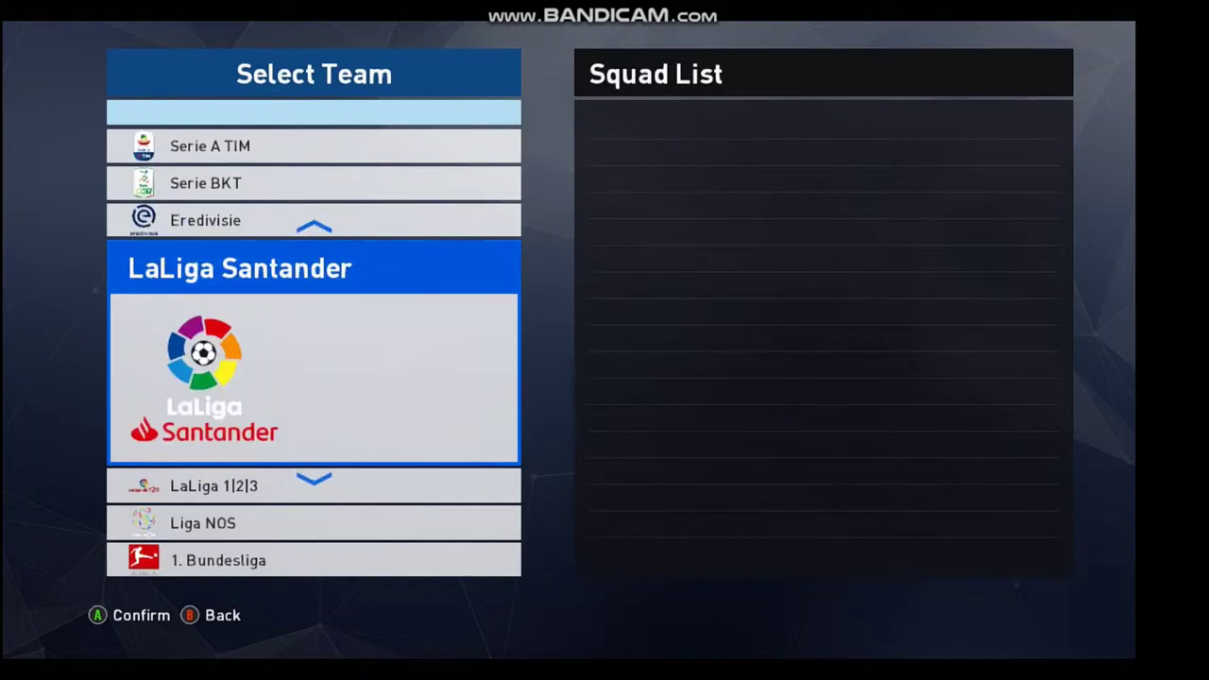
# Open the Atlético Madrid squad from the LaLiga Santander teams
pyautogui.press('Return')
pyautogui.press('Down')
pyautogui.press('Down')
pyautogui.press('Down')
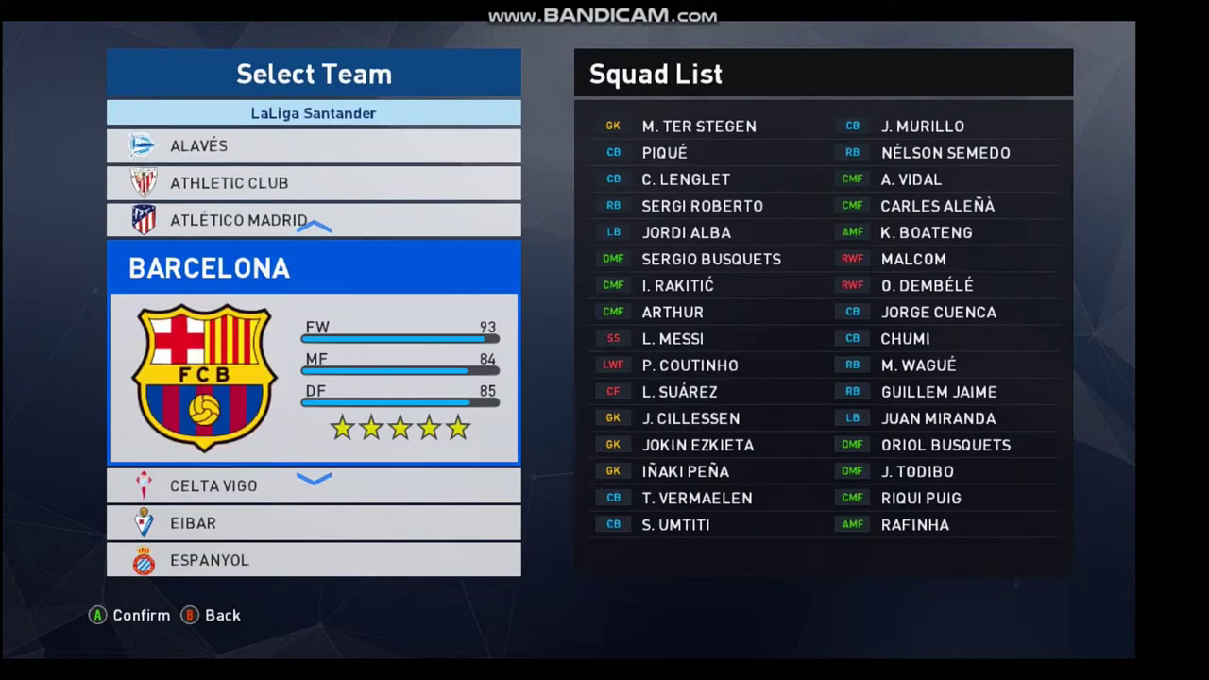
pyautogui.press('Down')
pyautogui.press('Up')
pyautogui.press('Up')
pyautogui.press('Return')
pyautogui.press('Down')
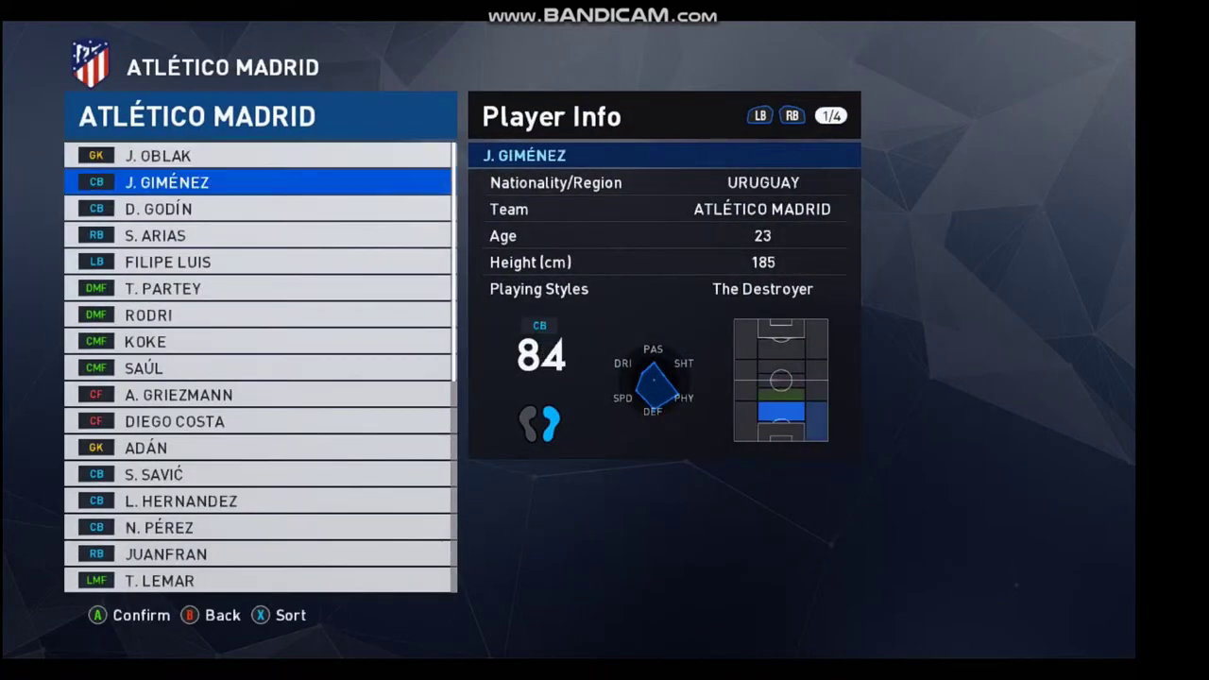
# Check A. Griezmann's current face in the squad's player info, and leave the team selection
pyautogui.press('Down')
pyautogui.press('Down')
pyautogui.press('Down')
pyautogui.press('Down')
pyautogui.press('Down')
pyautogui.press('Down')
pyautogui.press('Down')
pyautogui.press('Down')
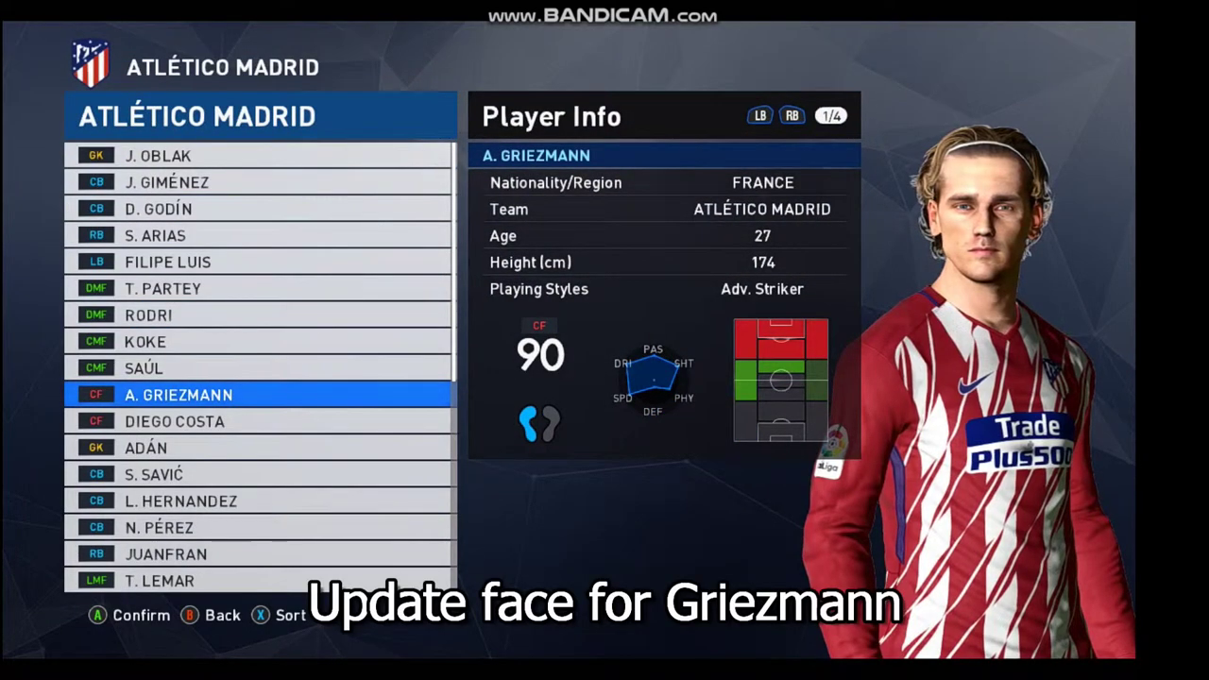
pyautogui.press('Escape')
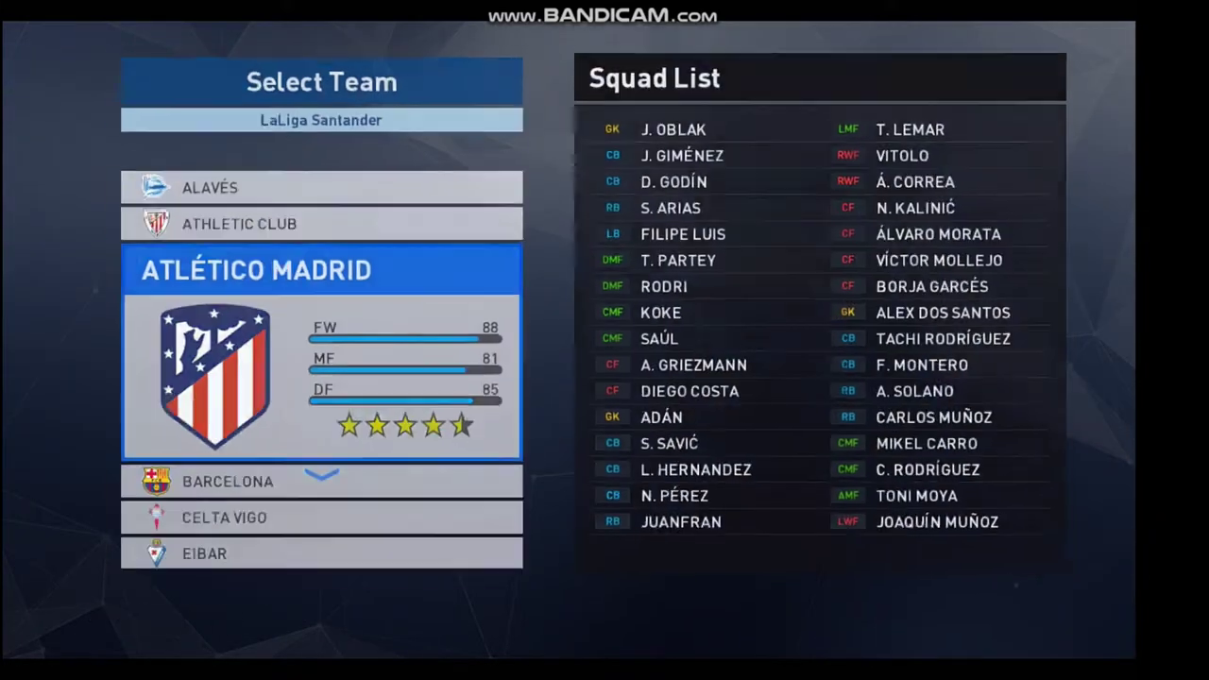
pyautogui.press('Escape')
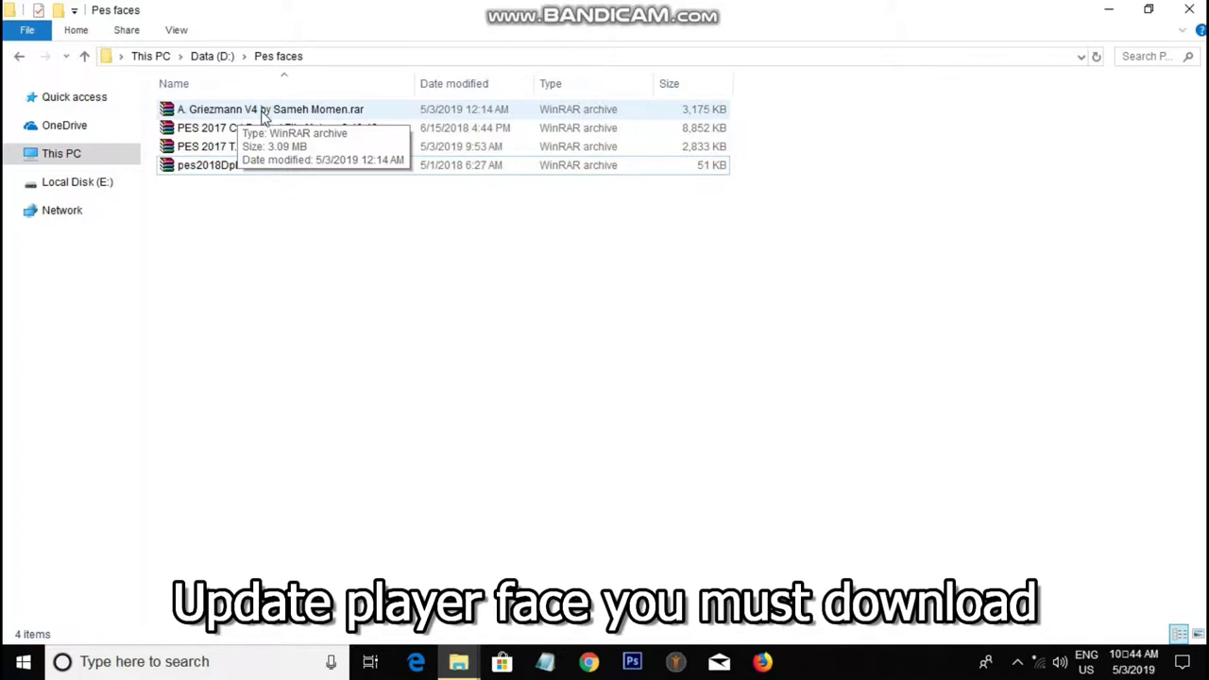
# Extract the A. Griezmann V4 archive into its own folder inside Pes faces
pyautogui.click(231, 168)
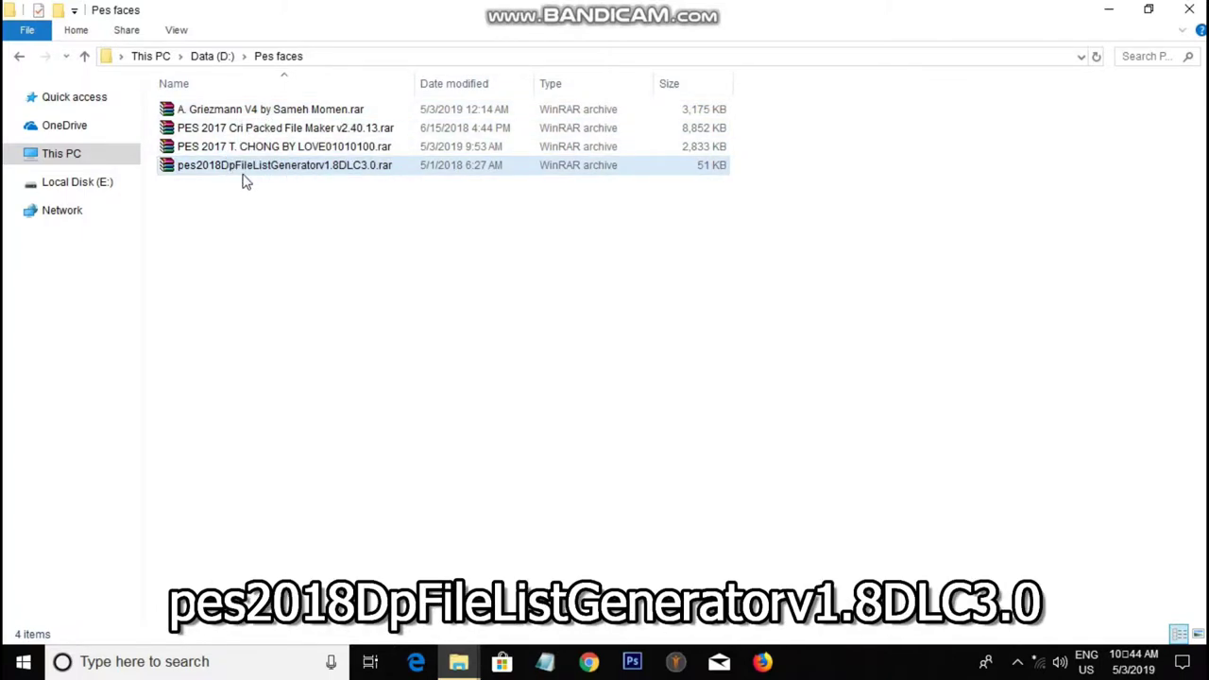
pyautogui.click(247, 111)
pyautogui.rightClick(249, 114)
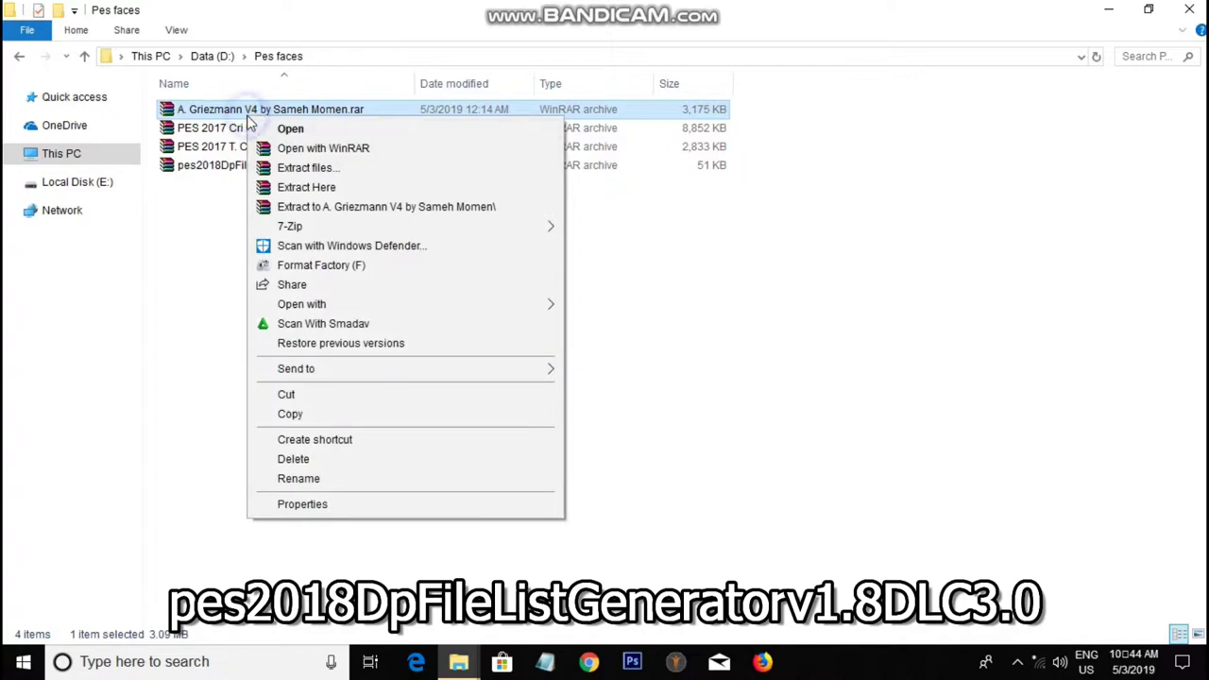
pyautogui.click(284, 168)
pyautogui.click(650, 515)
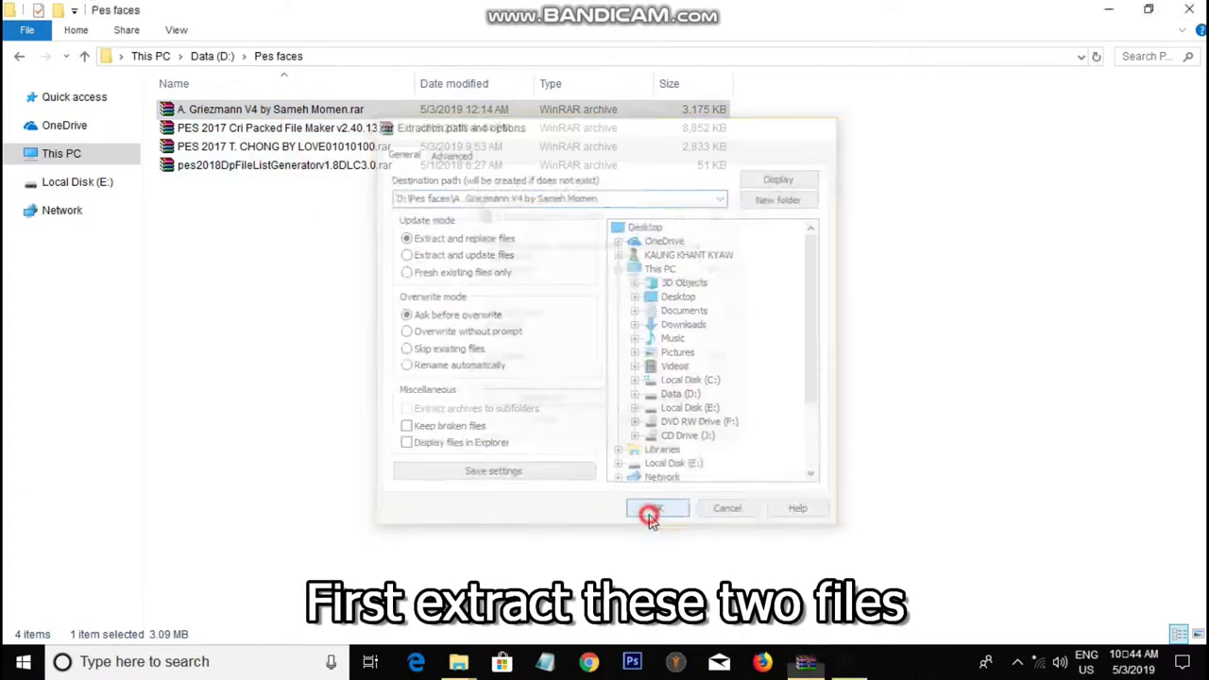
# Extract pes2018DpFileListGeneratorv1.8DLC3.0.rar into its own folder inside Pes faces
pyautogui.click(252, 185)
pyautogui.rightClick(251, 185)
pyautogui.click(289, 241)
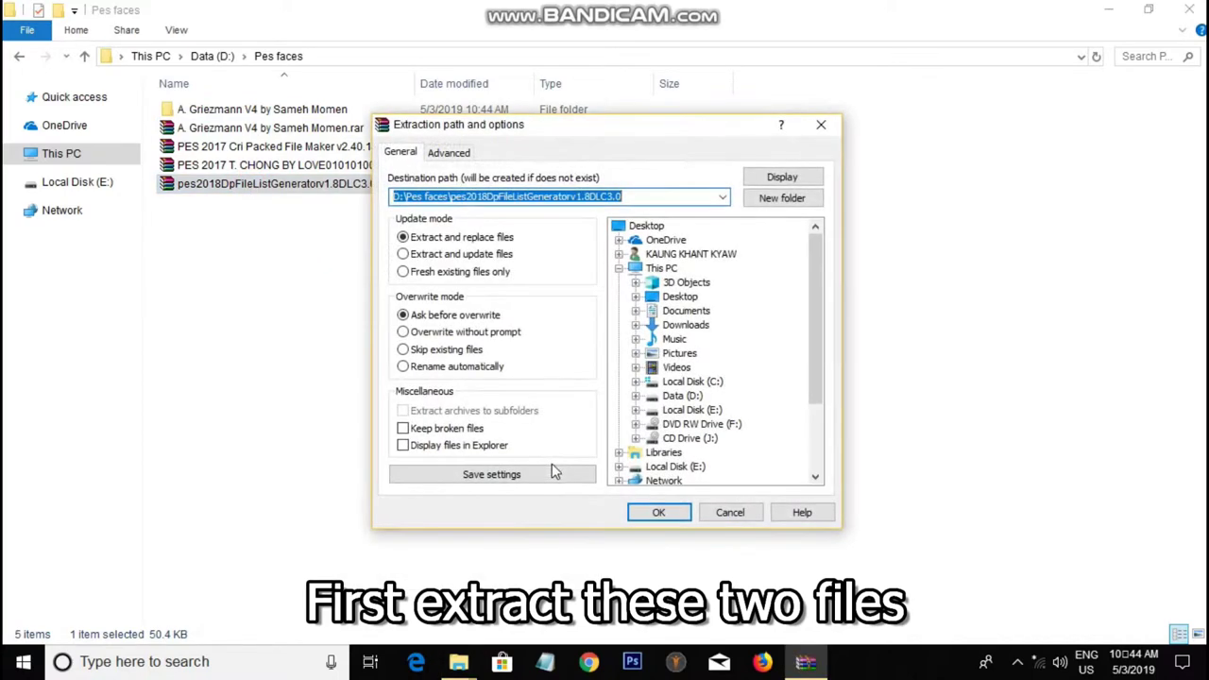
pyautogui.click(654, 515)
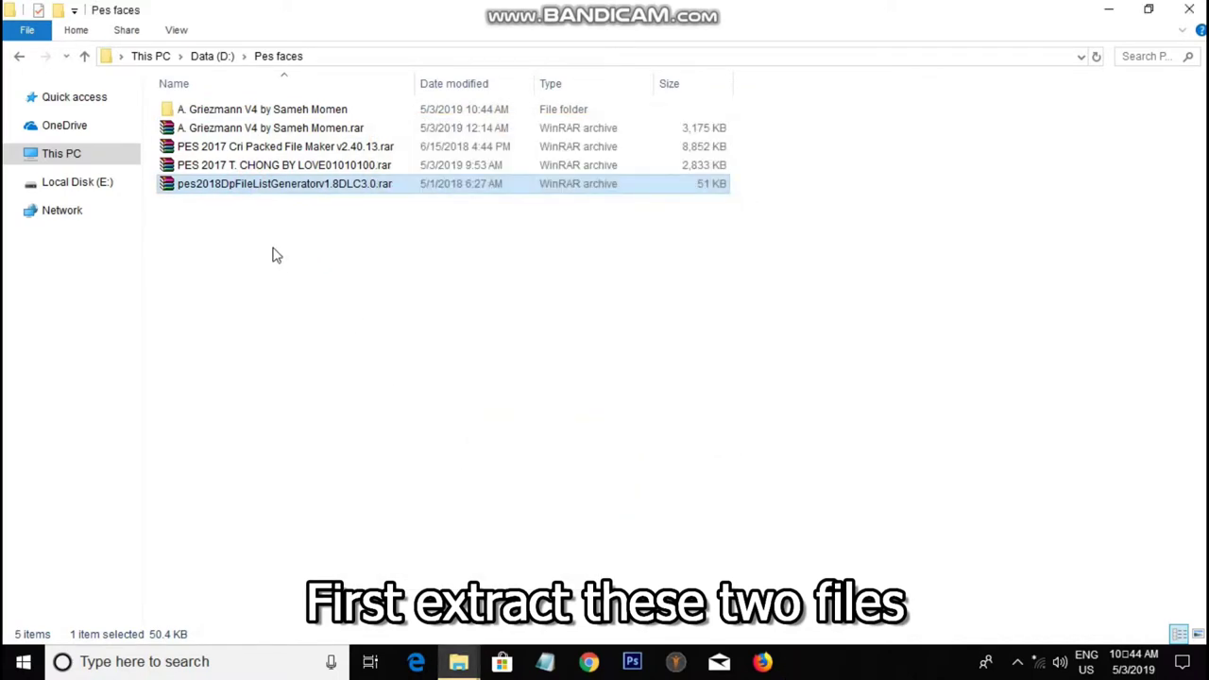
# Copy the 42316.cpk file from the inner folder of the extracted A. Griezmann V4 archive
pyautogui.click(244, 109)
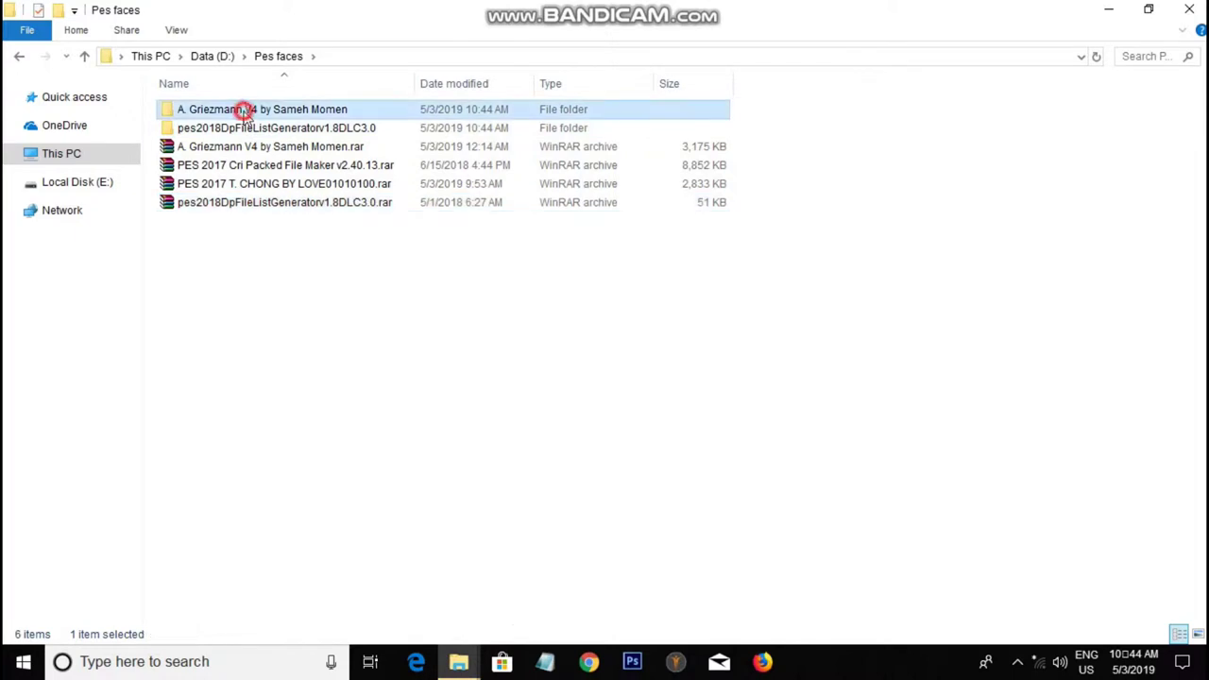
pyautogui.doubleClick(244, 109)
pyautogui.doubleClick(243, 110)
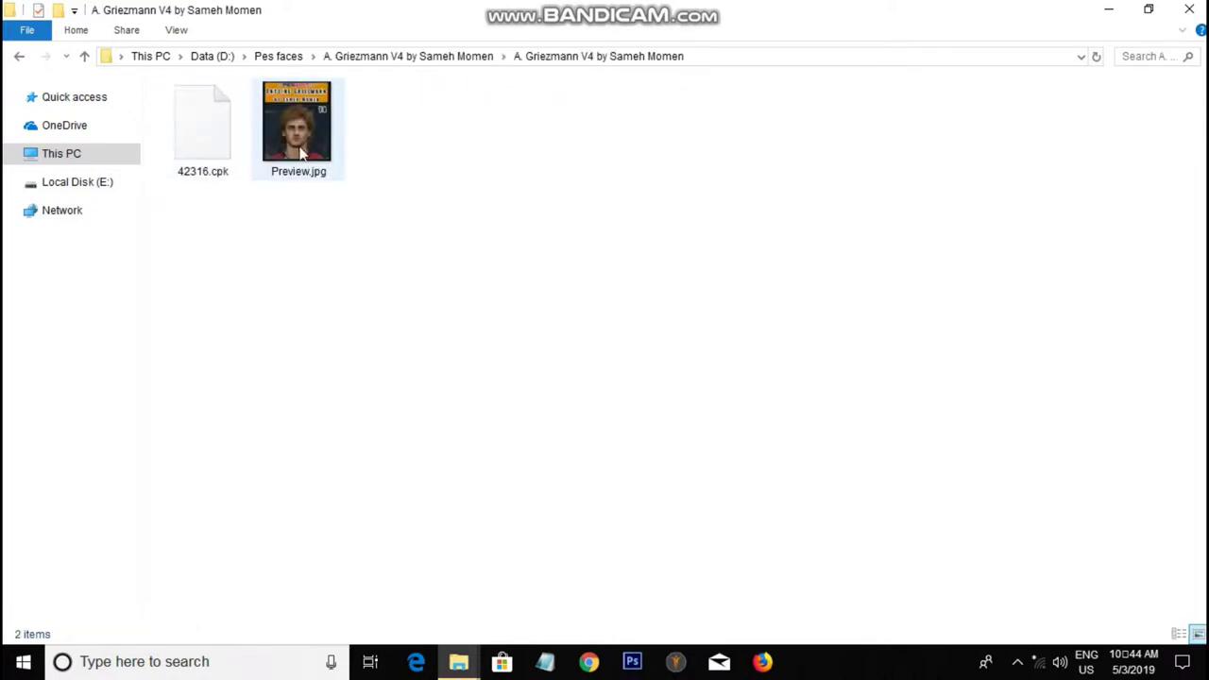
pyautogui.click(186, 175)
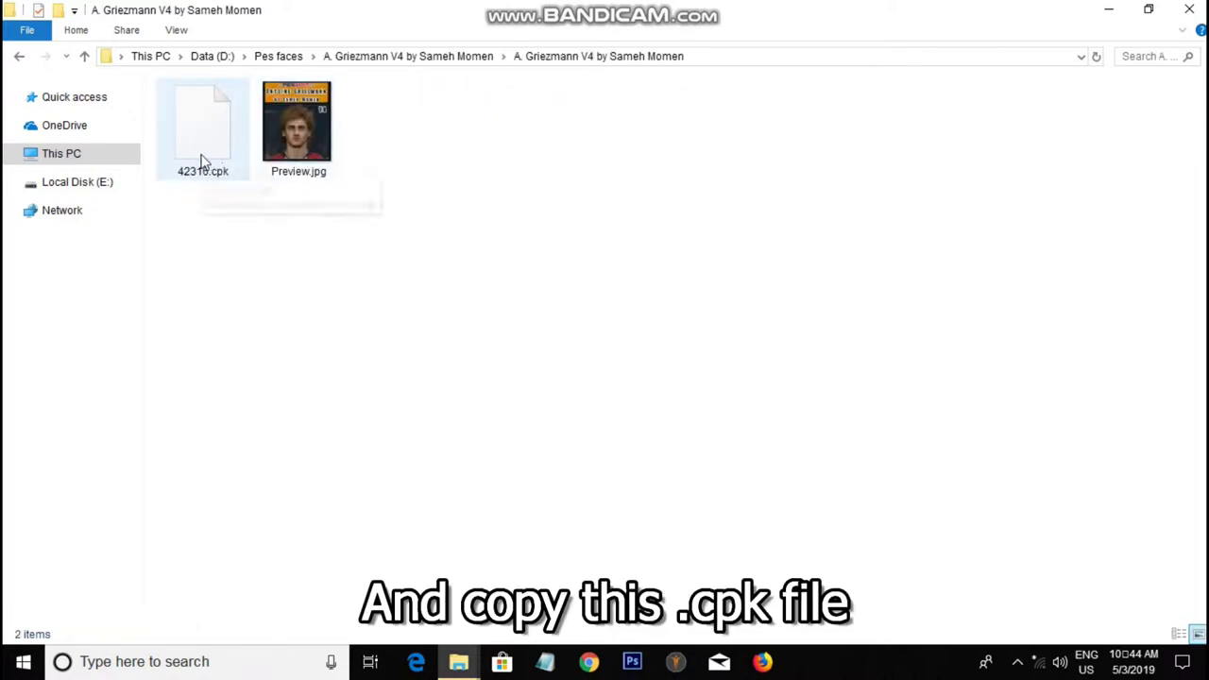
pyautogui.click(201, 161)
pyautogui.rightClick(202, 158)
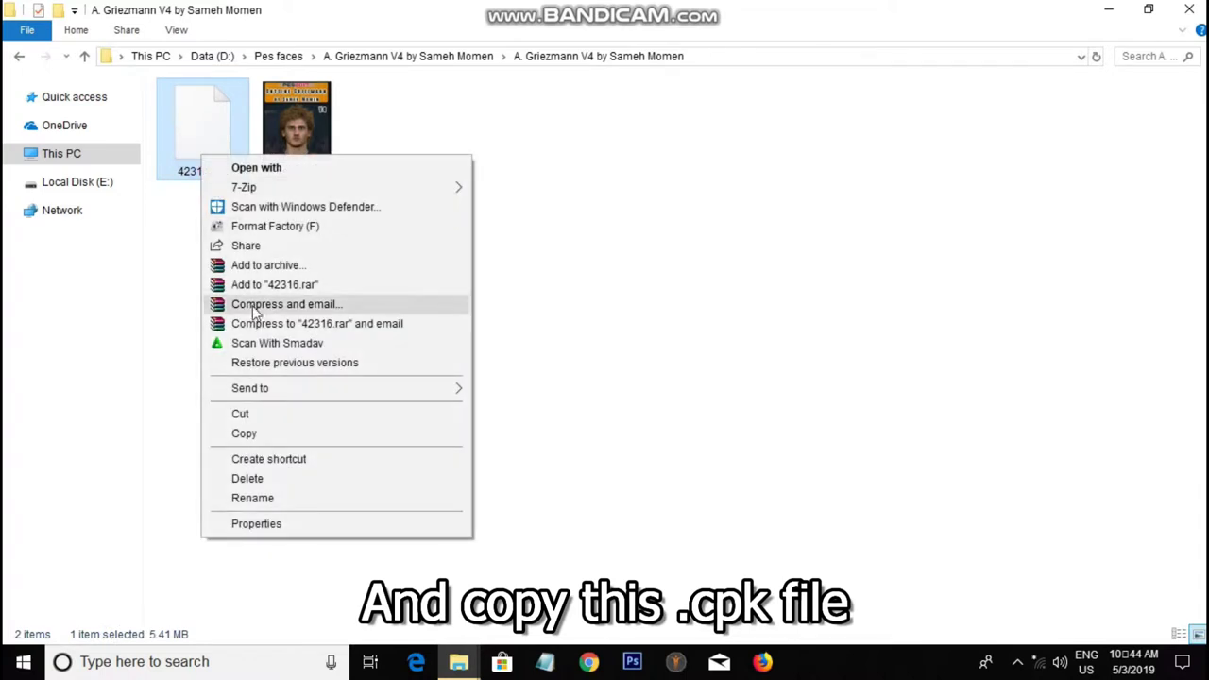
pyautogui.click(245, 434)
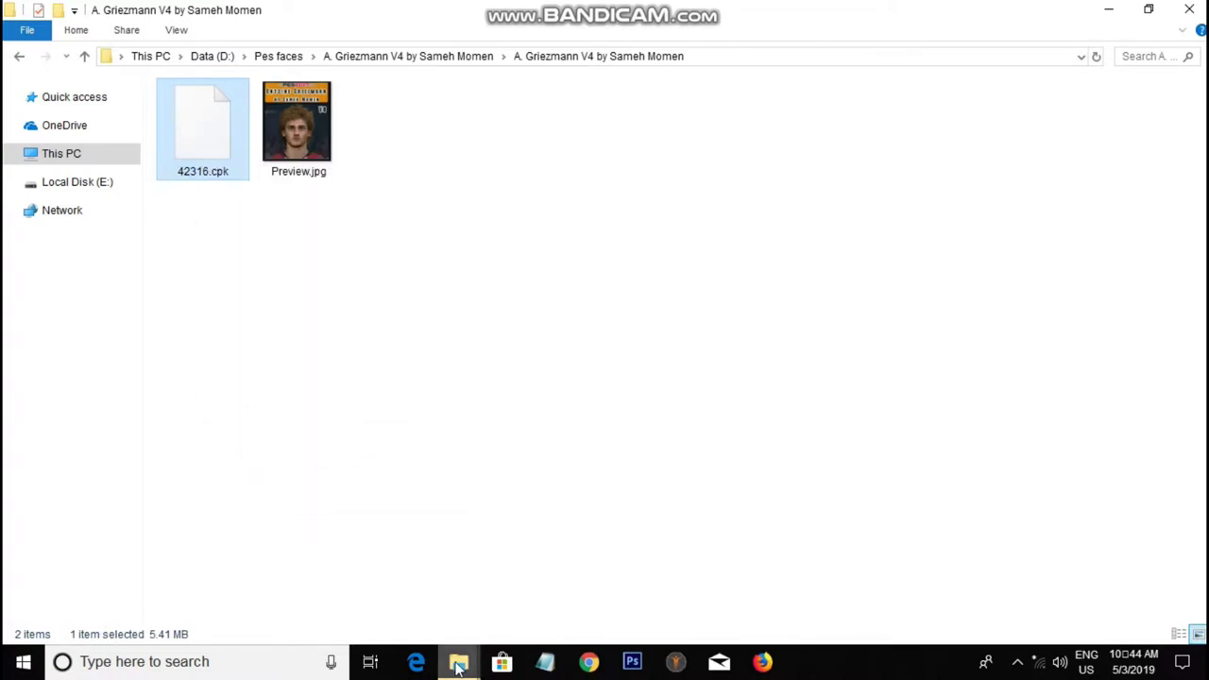
# In the other File Explorer window, open the game's installation folder C:\Program Files (x86)\Pro Evolution Soccer 2017
pyautogui.moveTo(459, 661)
pyautogui.click(413, 612)
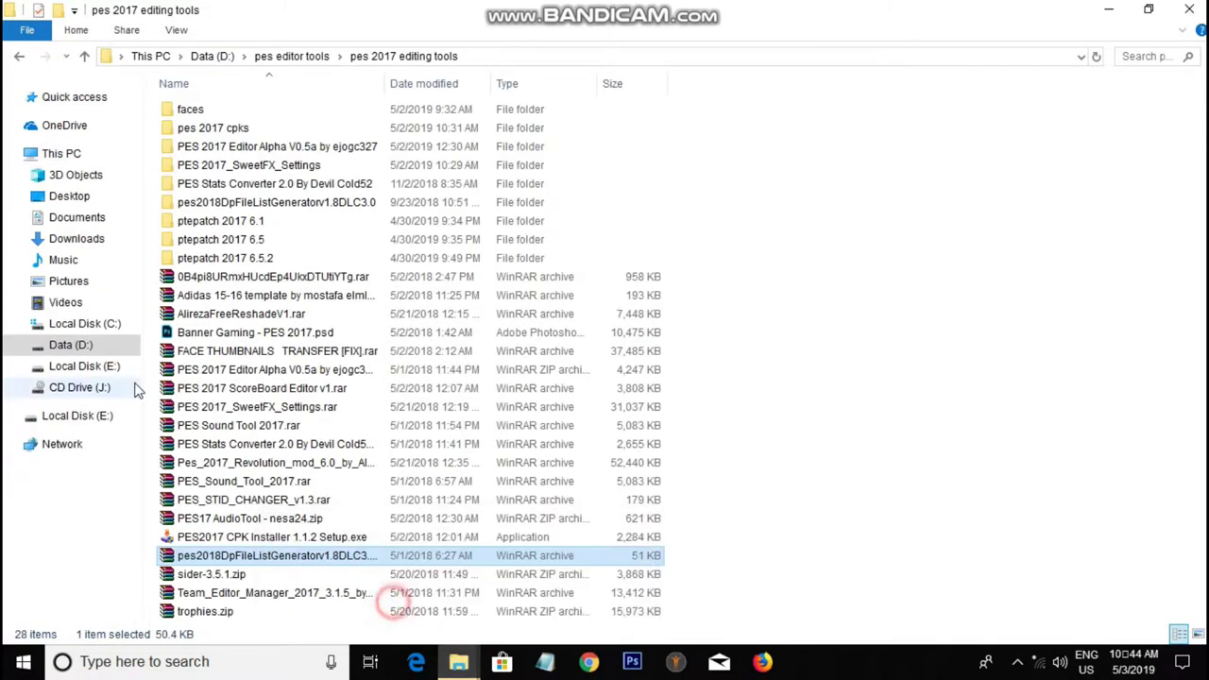
pyautogui.click(81, 324)
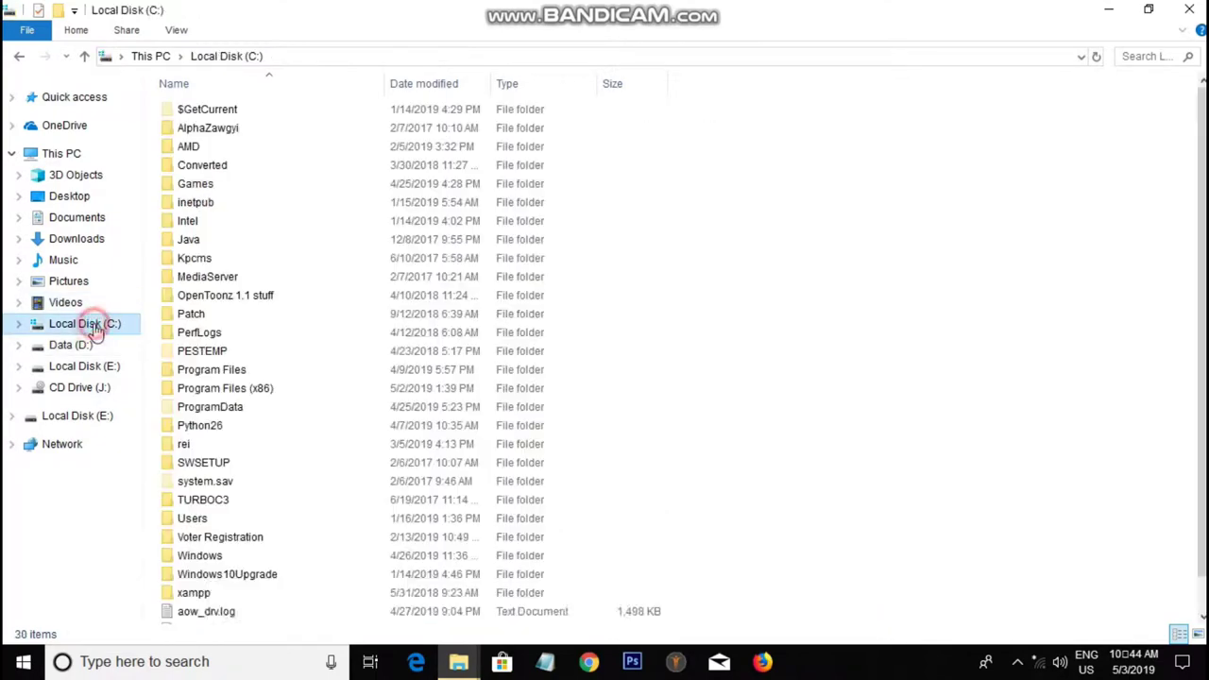
pyautogui.doubleClick(217, 388)
pyautogui.scroll(-15, 251, 397)
pyautogui.scroll(-8, 251, 397)
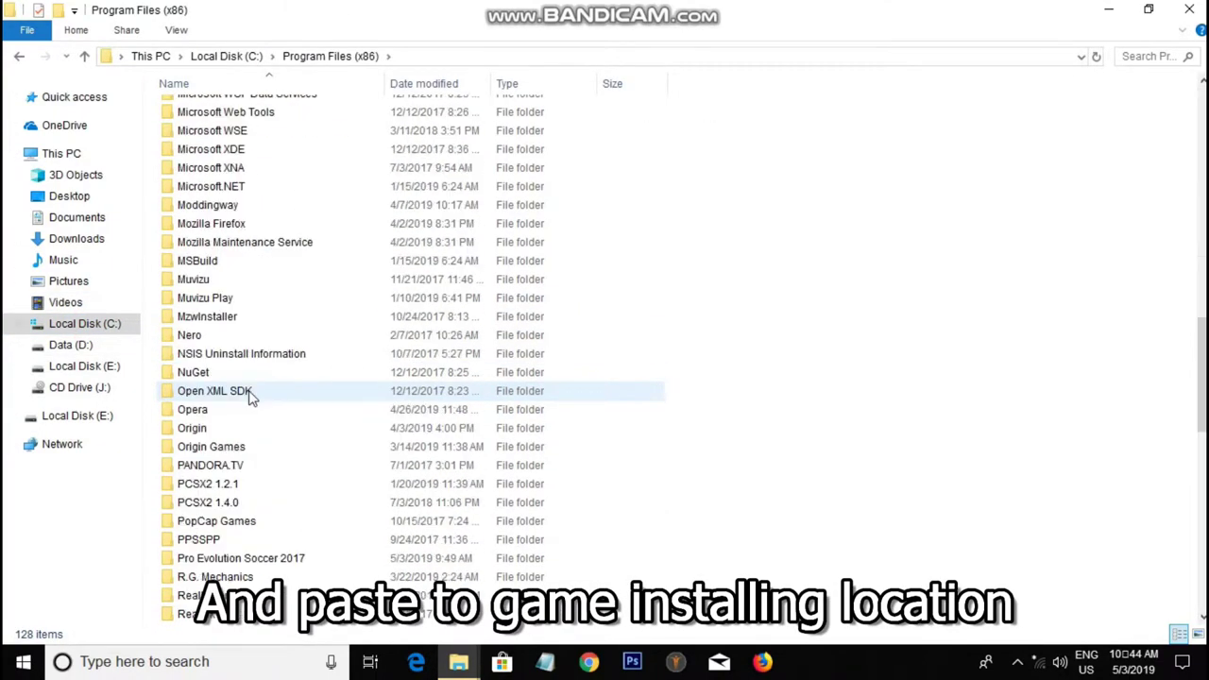
pyautogui.doubleClick(271, 396)
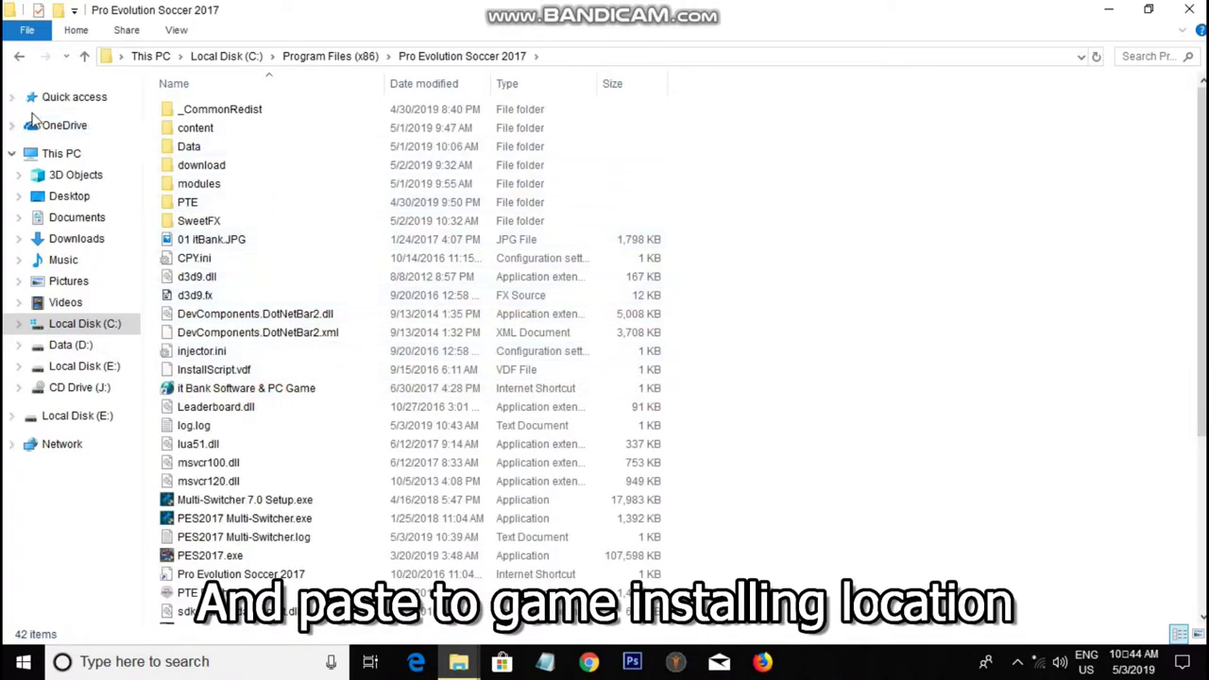
# Paste the copied 42316.cpk into the game's download folder, granting administrator permission for the copy
pyautogui.click(10, 154)
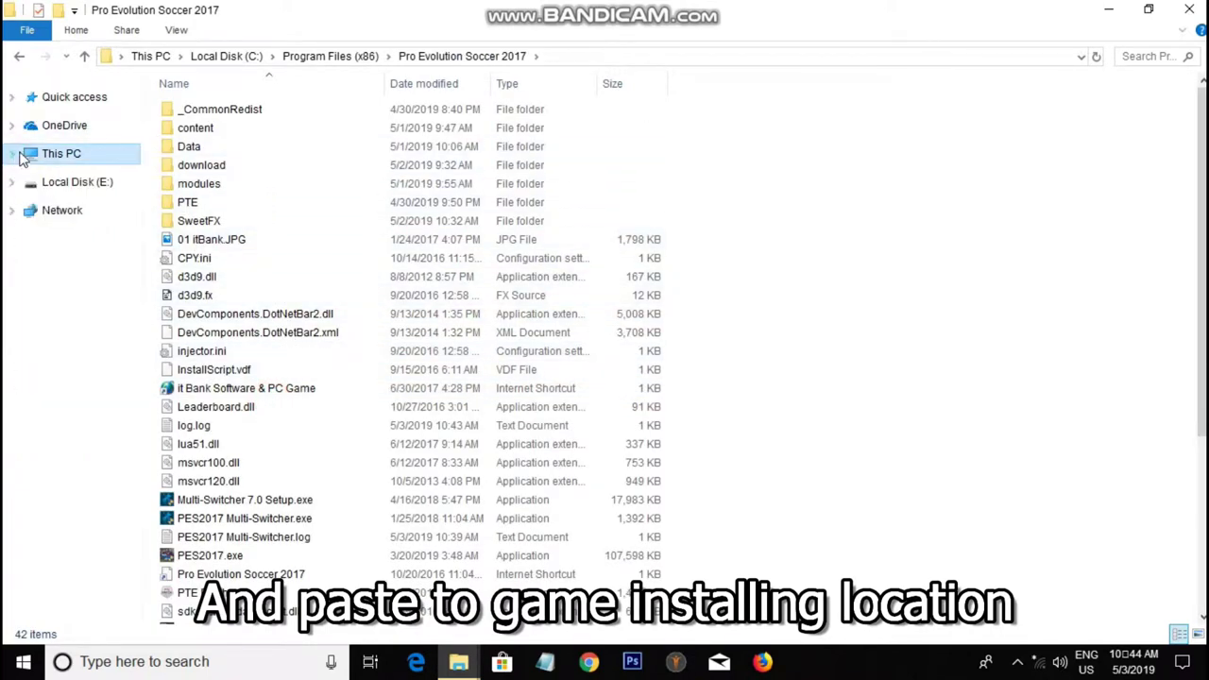
pyautogui.click(572, 57)
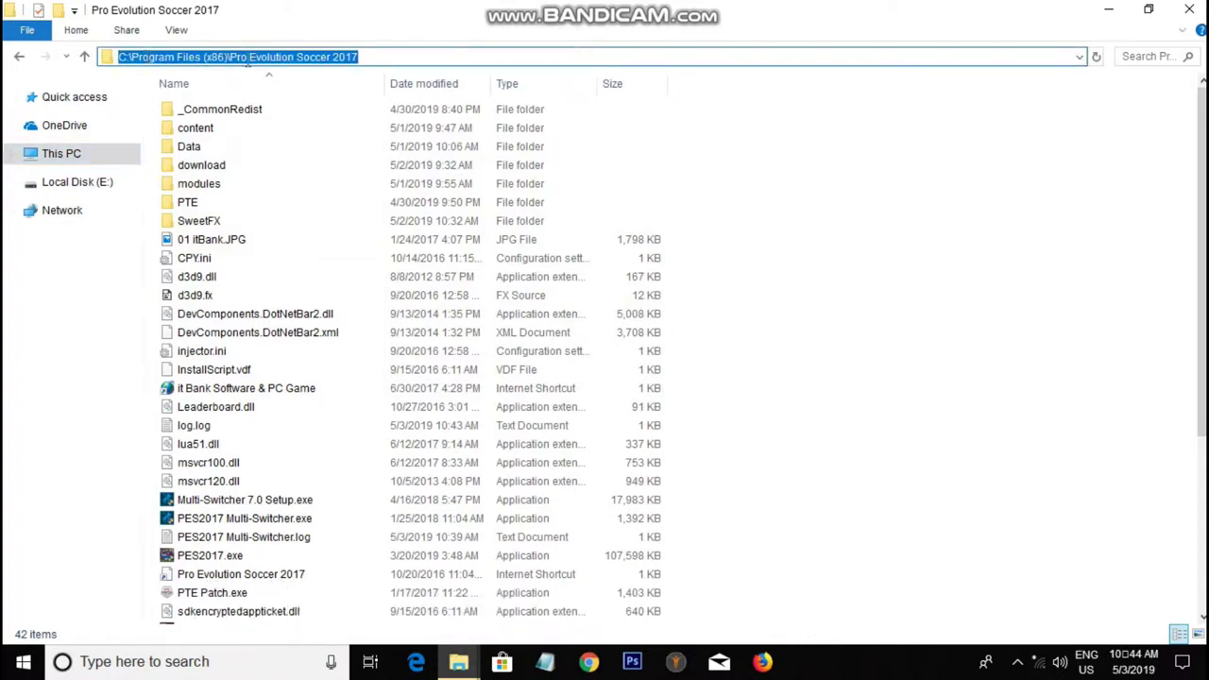
pyautogui.doubleClick(216, 165)
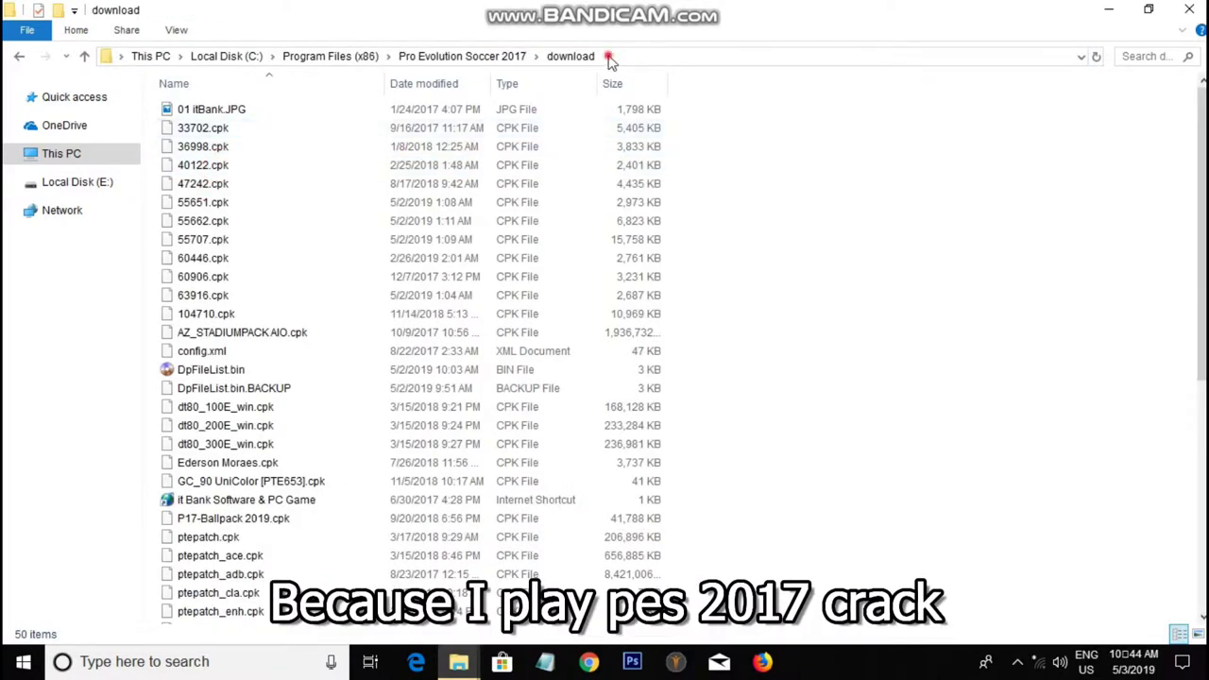
pyautogui.click(610, 56)
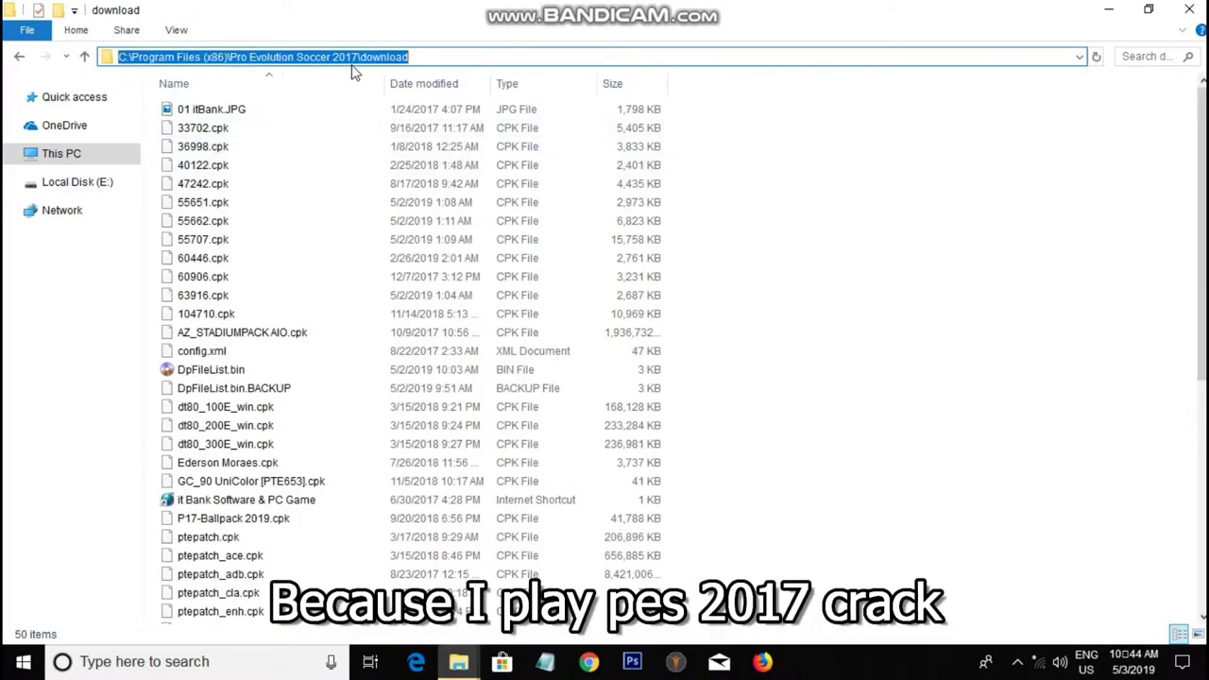
pyautogui.rightClick(878, 192)
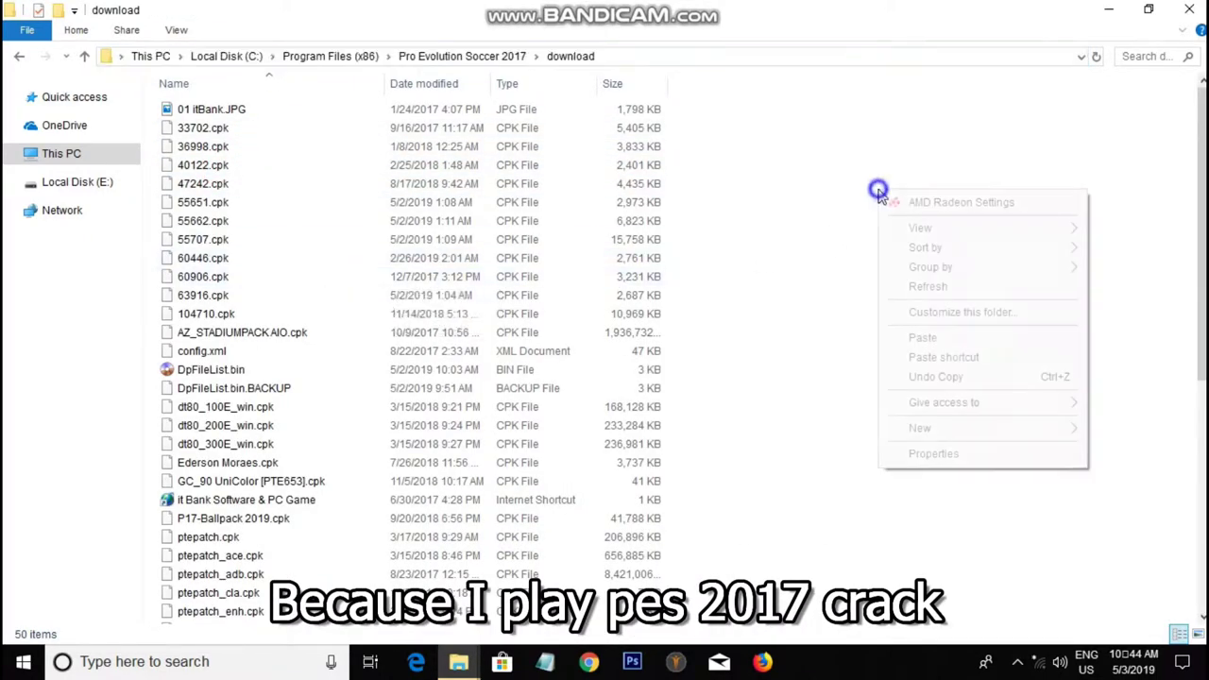
pyautogui.click(916, 337)
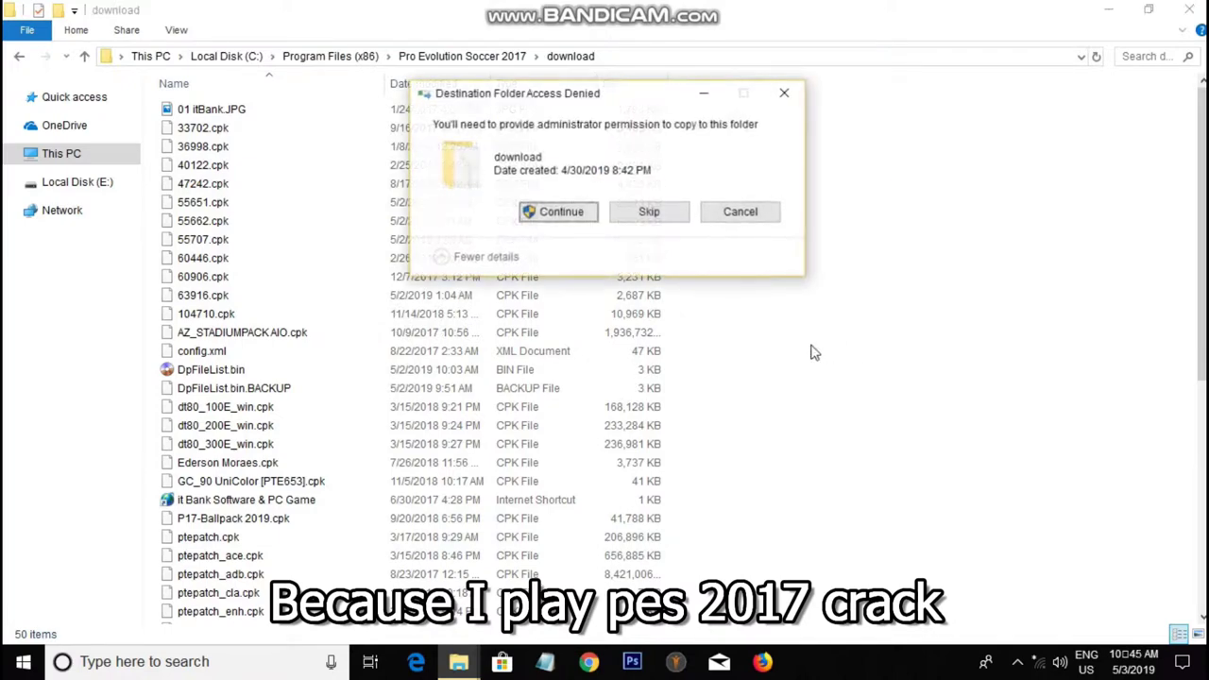
pyautogui.click(564, 213)
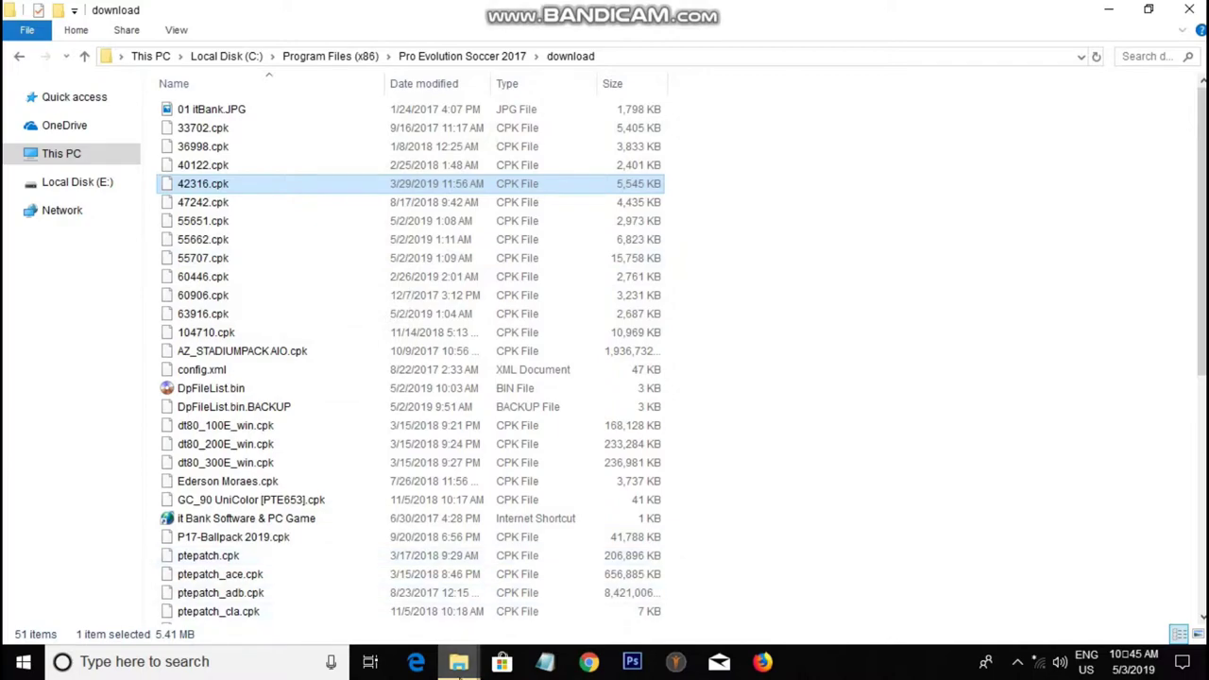
# Return to the Pes faces folder and open the inner DpFileListGeneratorv1.8DLC3.0 folder of the extracted generator
pyautogui.moveTo(458, 664)
pyautogui.moveTo(510, 616)
pyautogui.moveTo(410, 613)
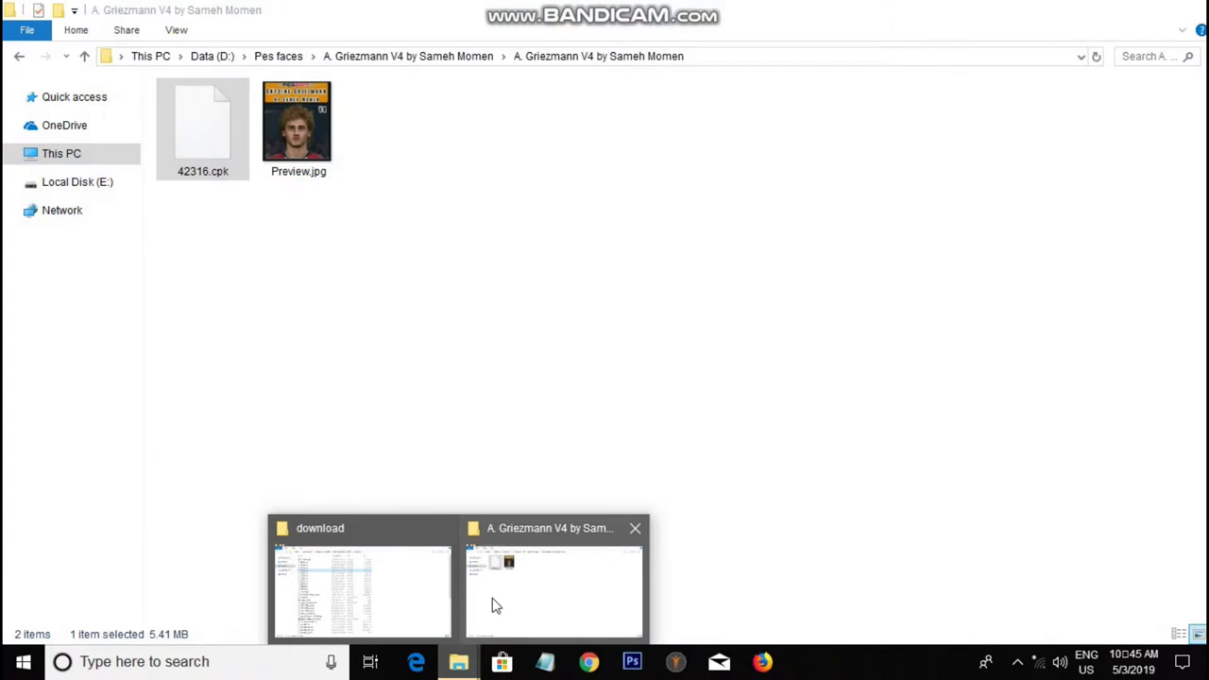
pyautogui.click(493, 604)
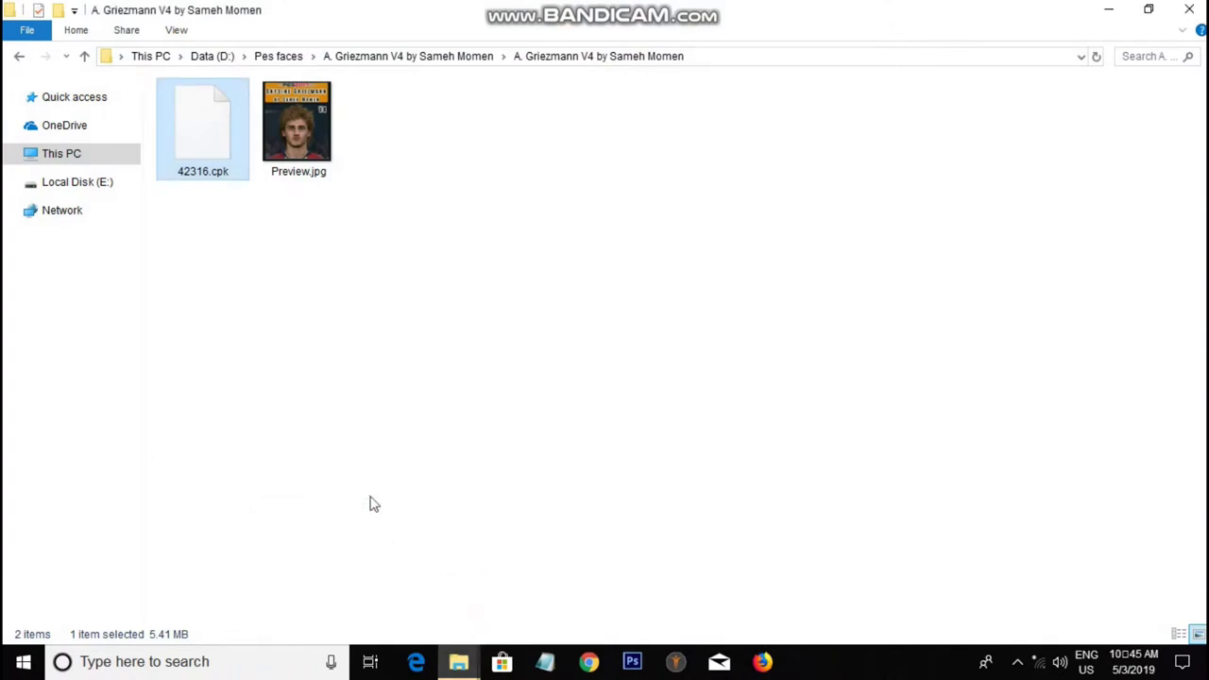
pyautogui.click(83, 58)
pyautogui.click(84, 59)
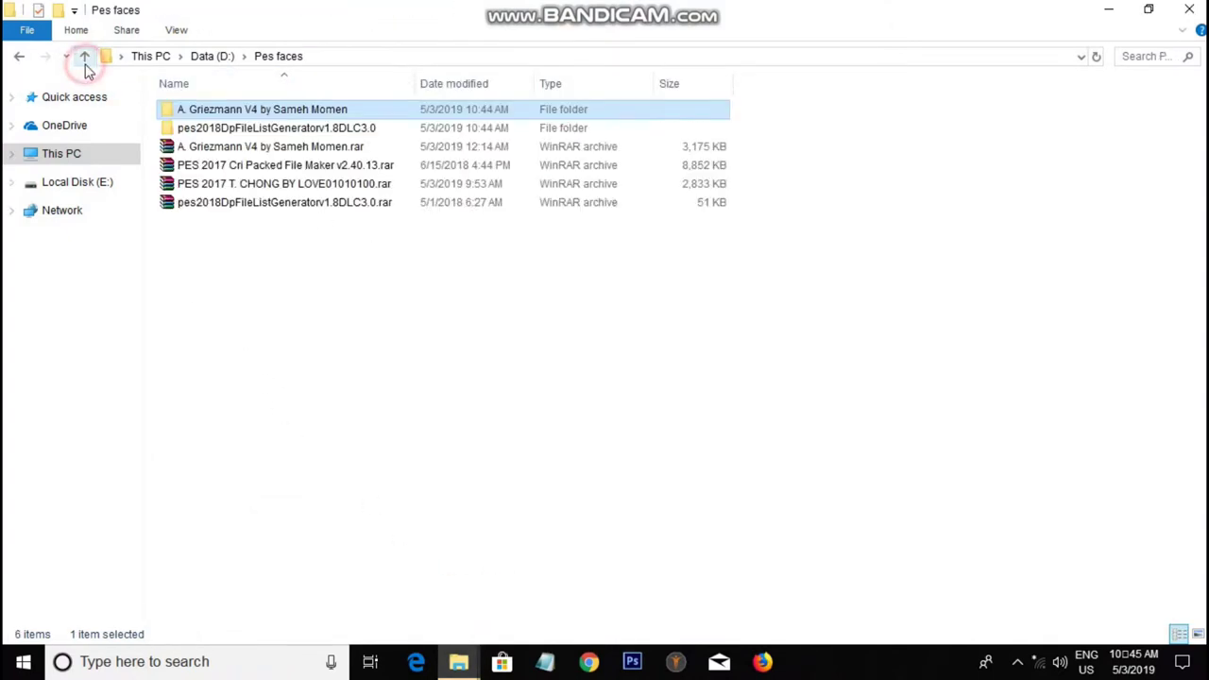
pyautogui.doubleClick(258, 129)
pyautogui.doubleClick(244, 111)
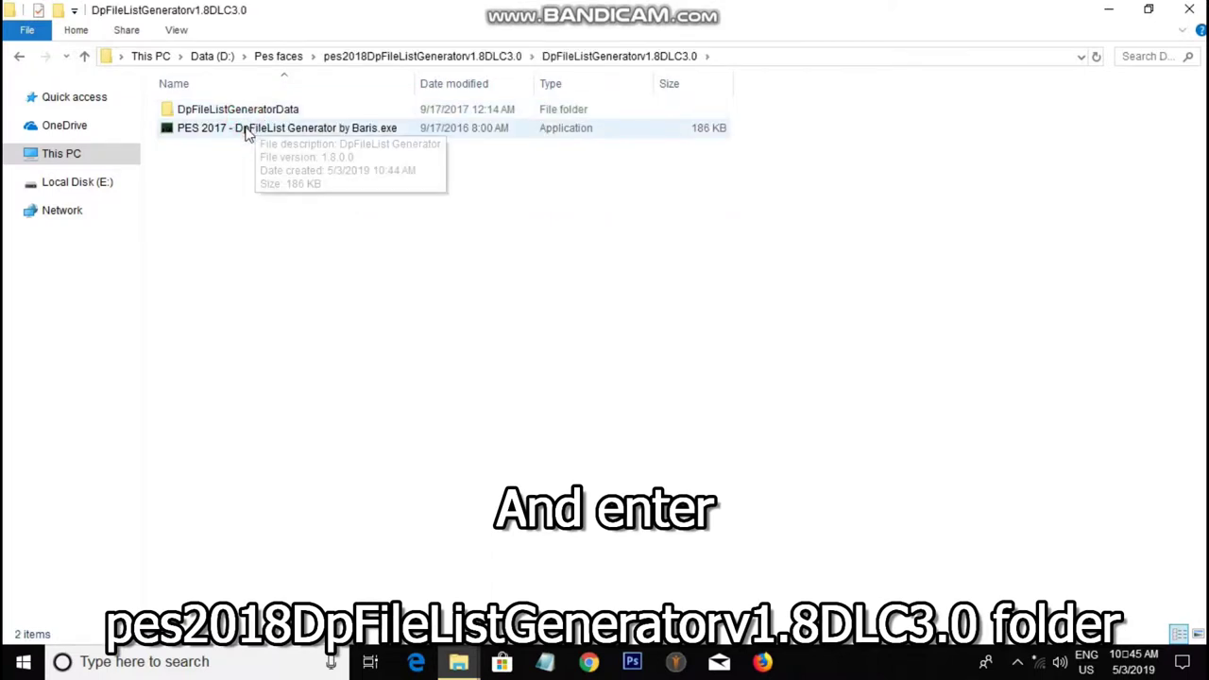
# Run the PES 2017 DpFileList Generator executable as administrator and dismiss the missing-directory warning
pyautogui.click(297, 128)
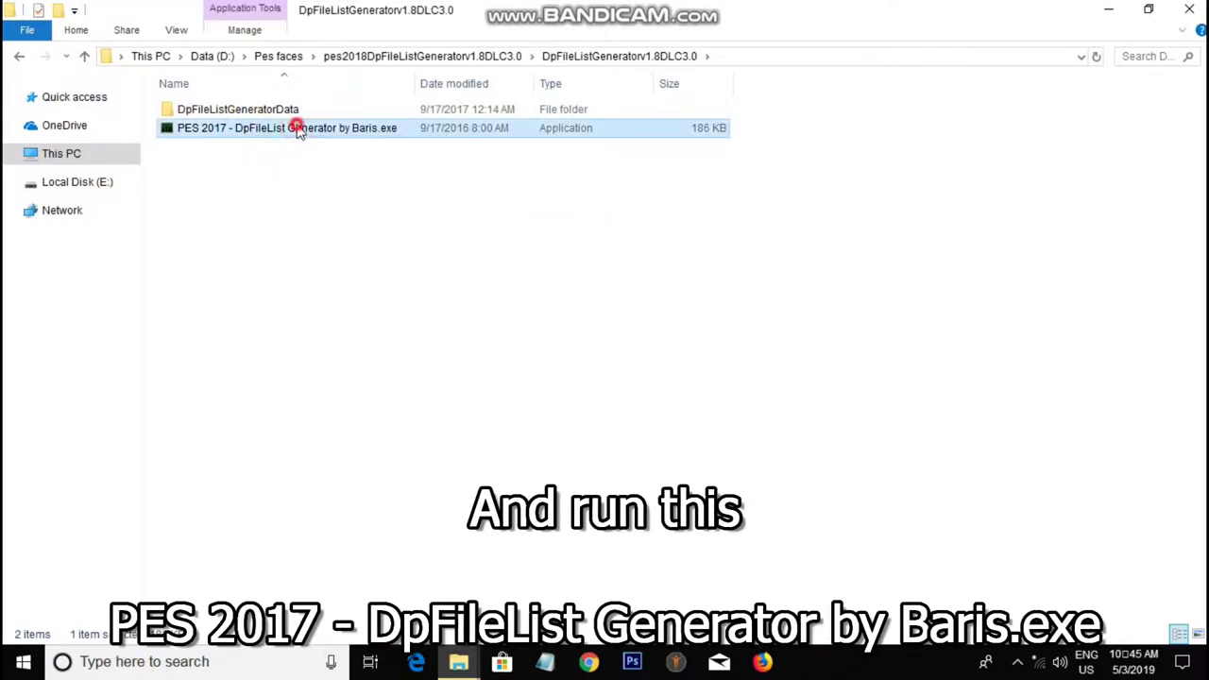
pyautogui.rightClick(297, 128)
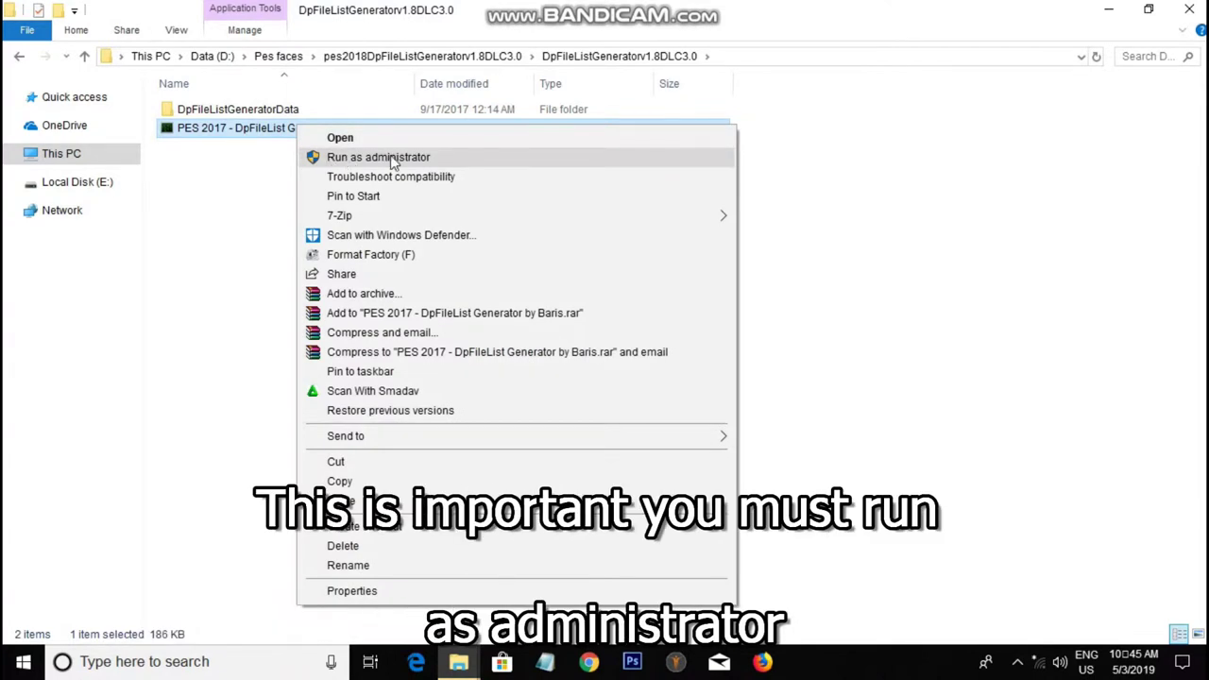
pyautogui.click(376, 158)
pyautogui.click(506, 476)
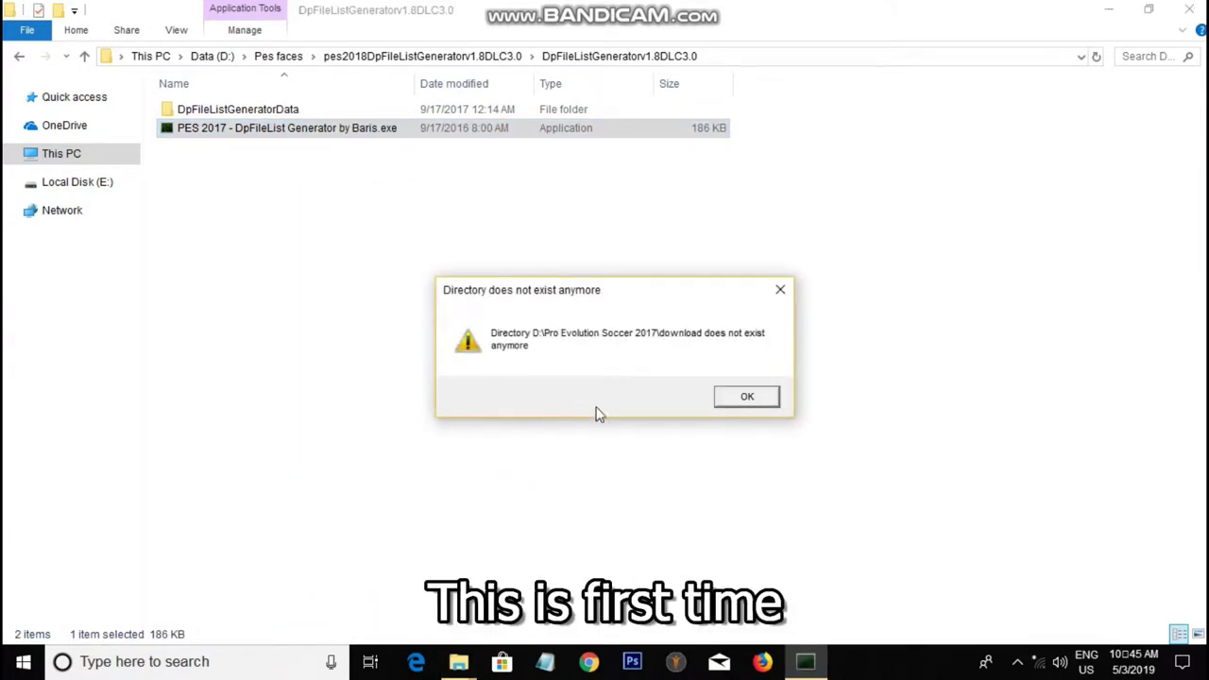
pyautogui.click(740, 399)
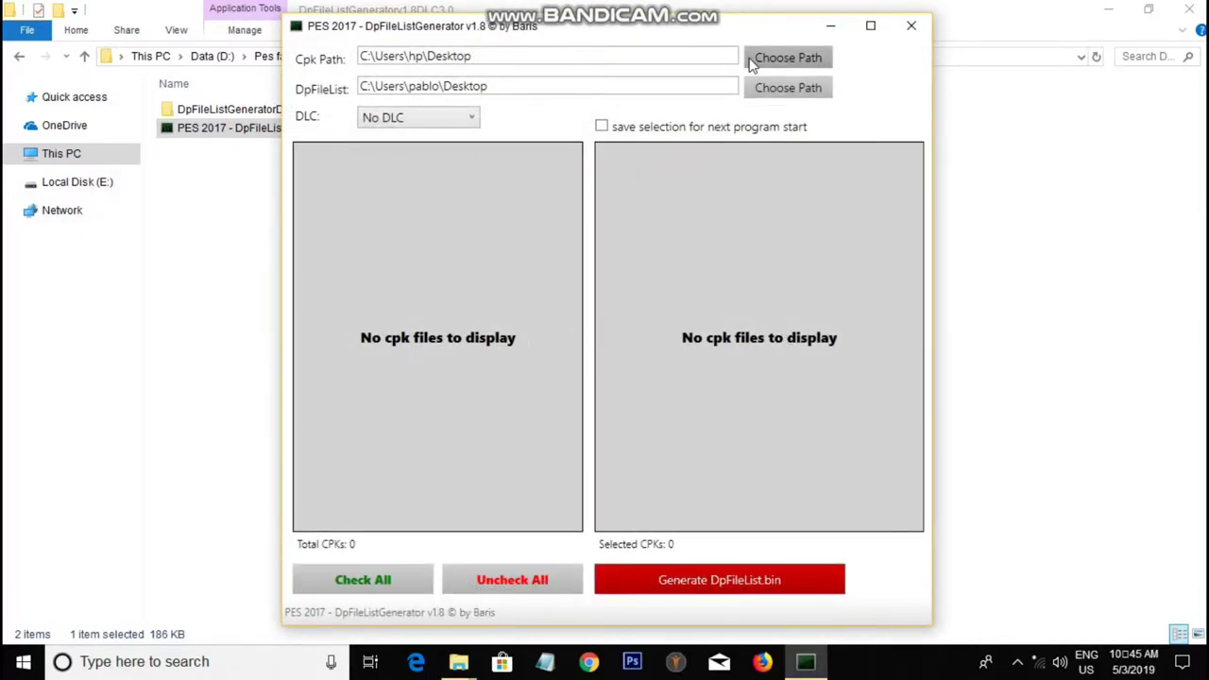
# Set the generator's Cpk Path to the folder C:\Program Files (x86)\Pro Evolution Soccer 2017\download
pyautogui.click(780, 58)
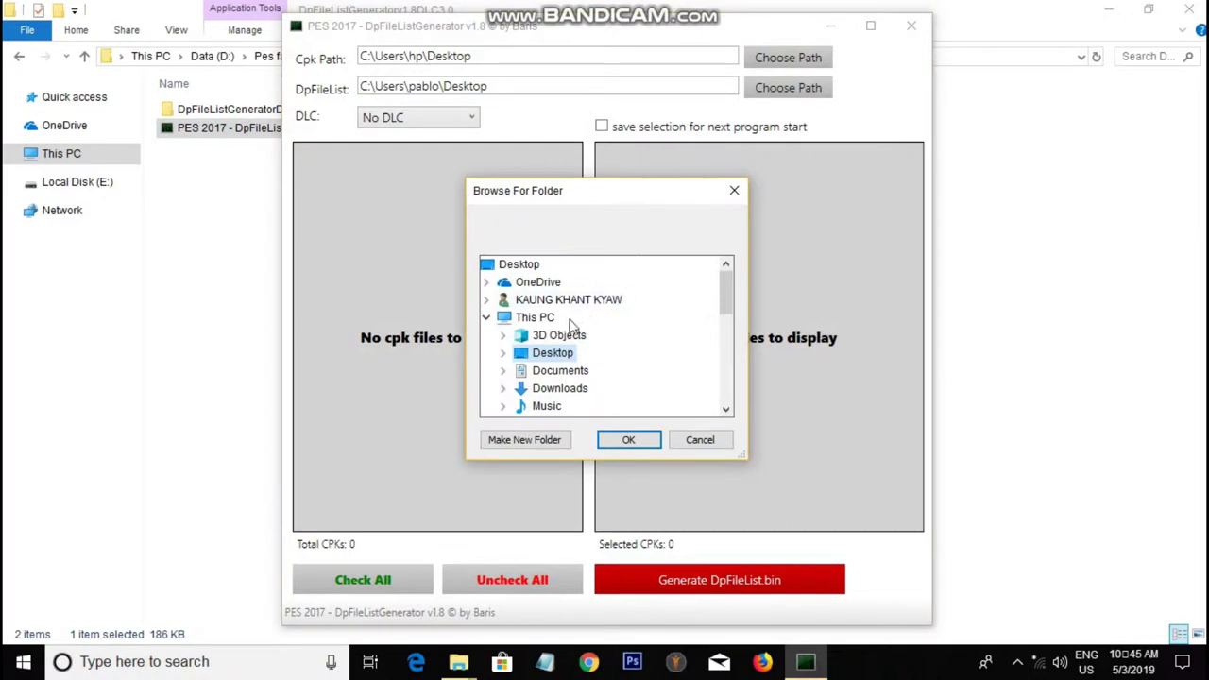
pyautogui.scroll(-2, 529, 364)
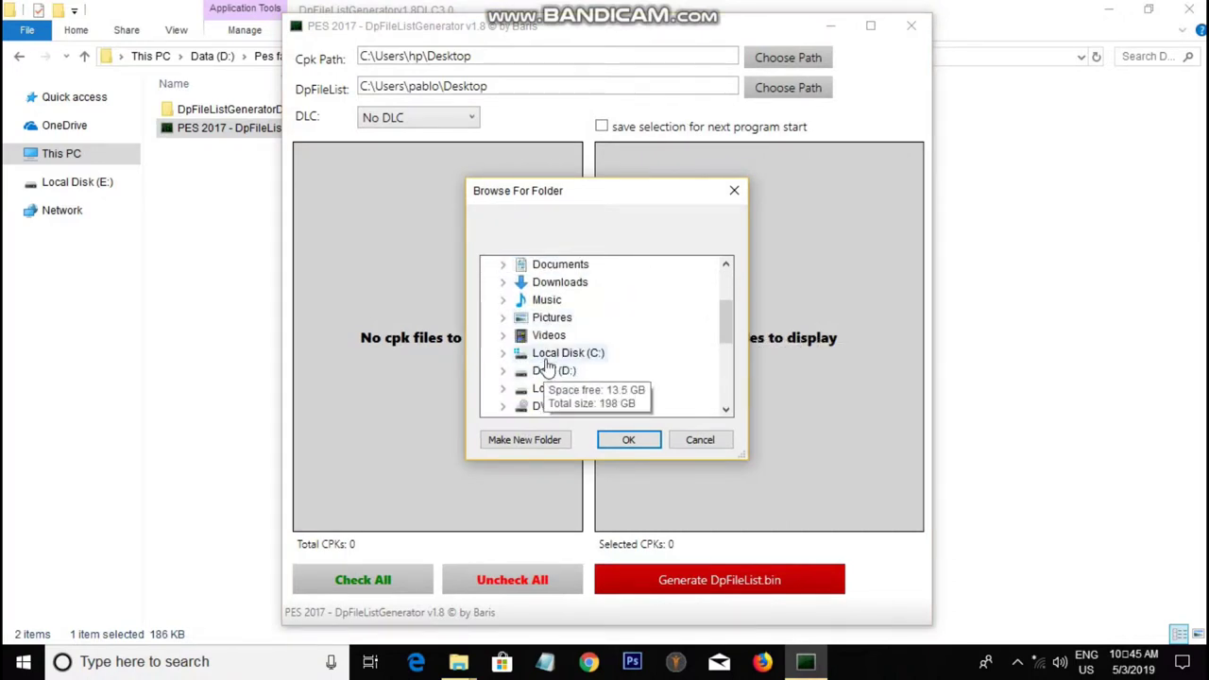
pyautogui.click(562, 355)
pyautogui.scroll(-3, 591, 369)
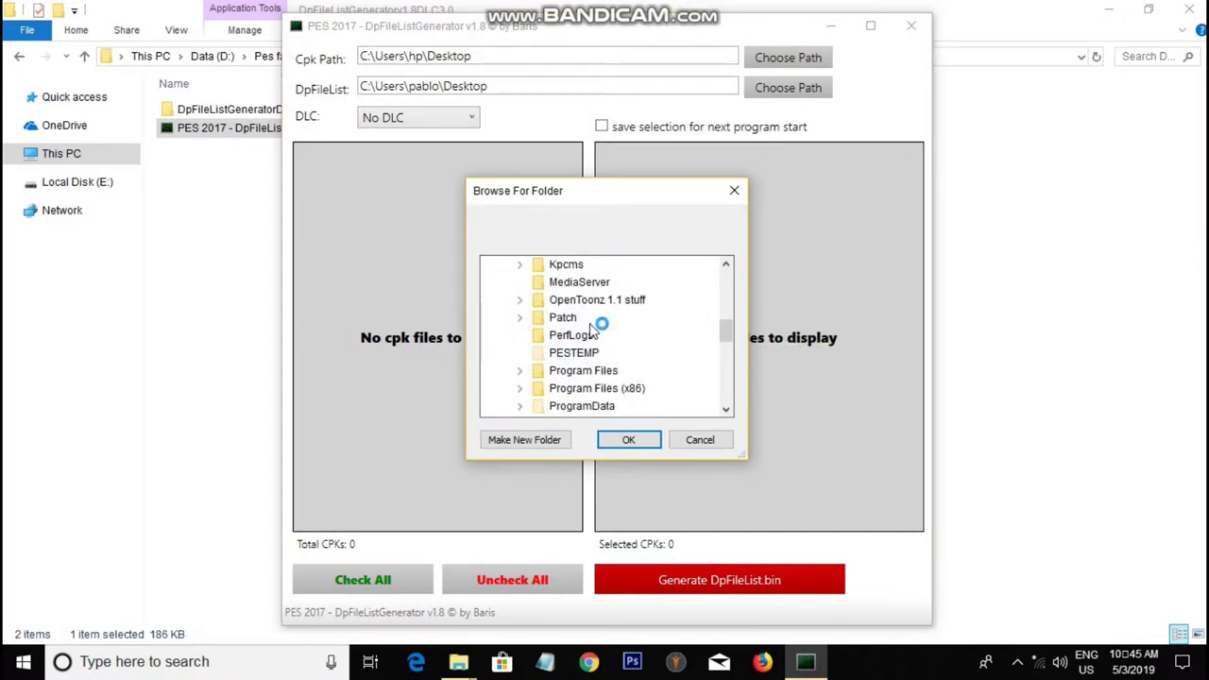
pyautogui.scroll(-1, 583, 374)
pyautogui.doubleClick(586, 335)
pyautogui.scroll(-5, 591, 340)
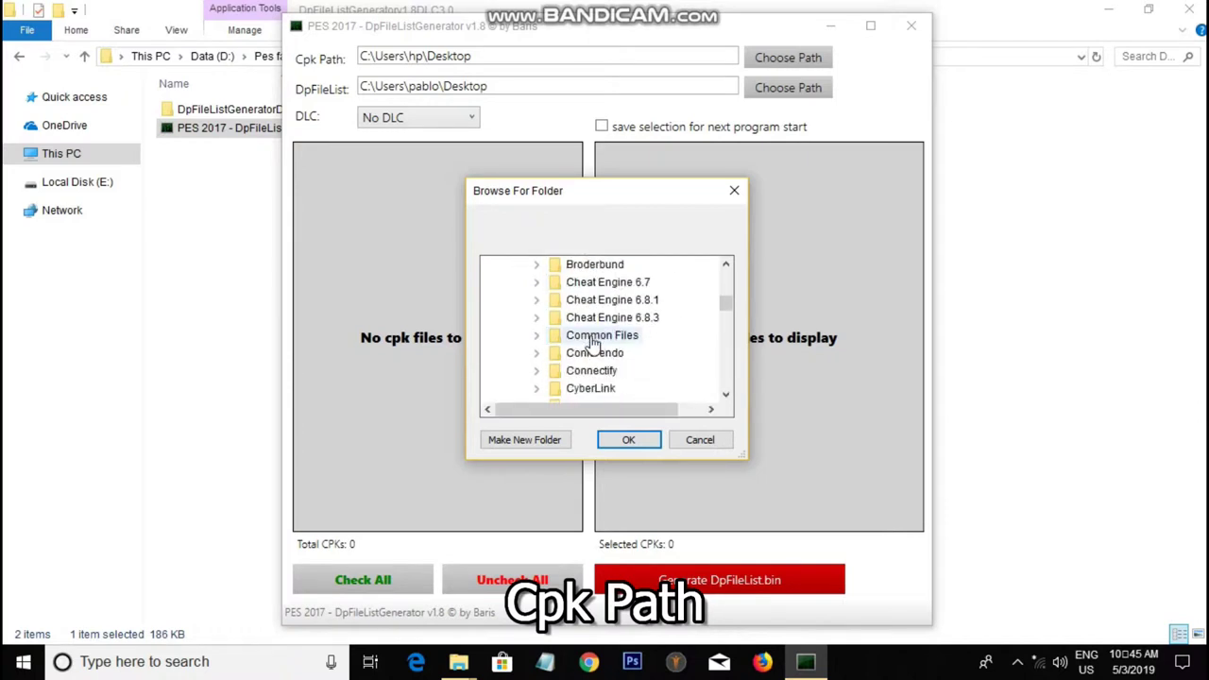
pyautogui.scroll(-10, 595, 350)
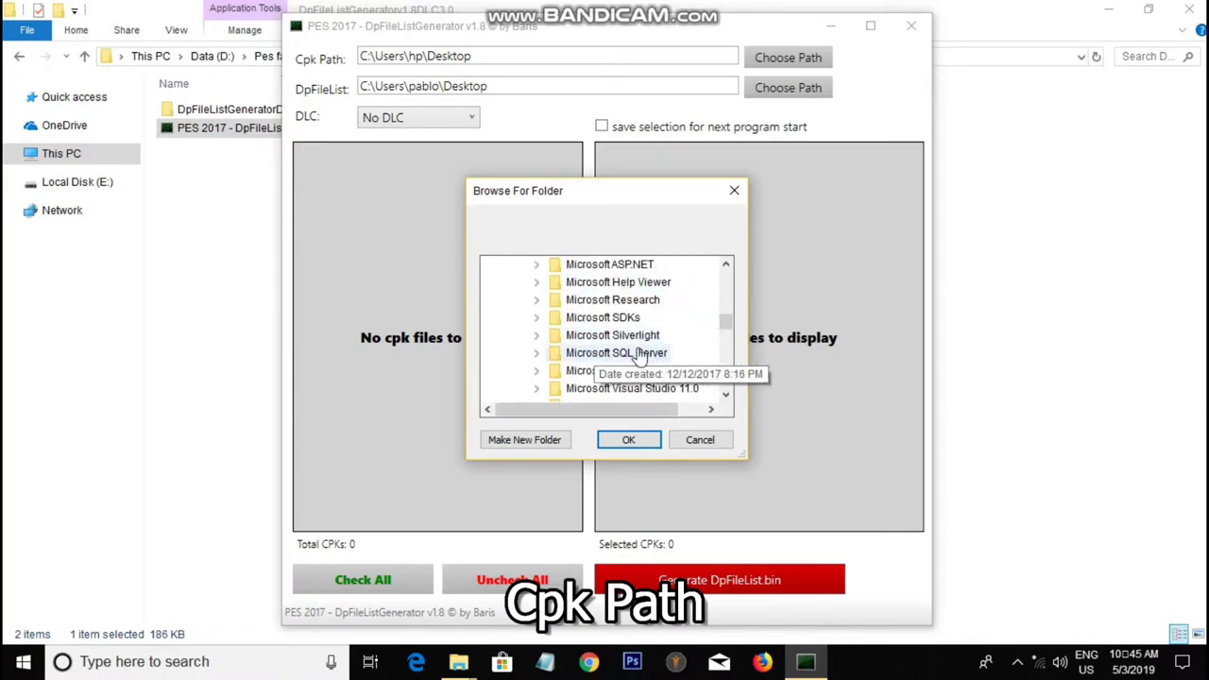
pyautogui.scroll(-7, 619, 362)
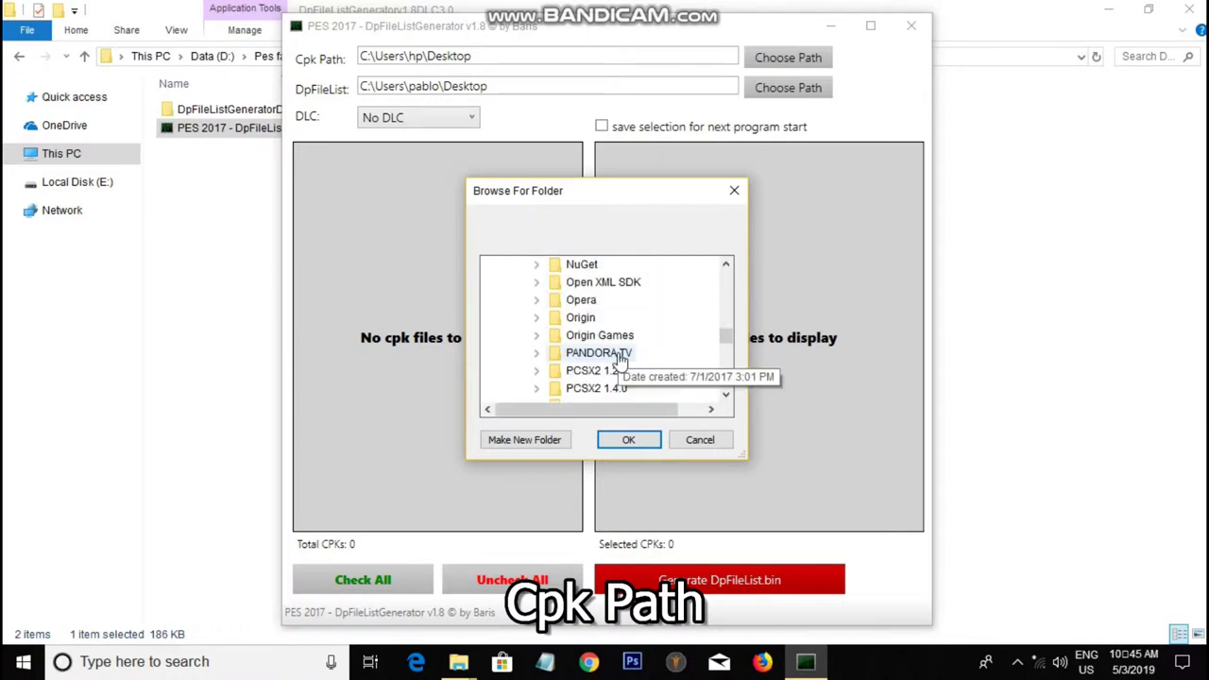
pyautogui.doubleClick(610, 336)
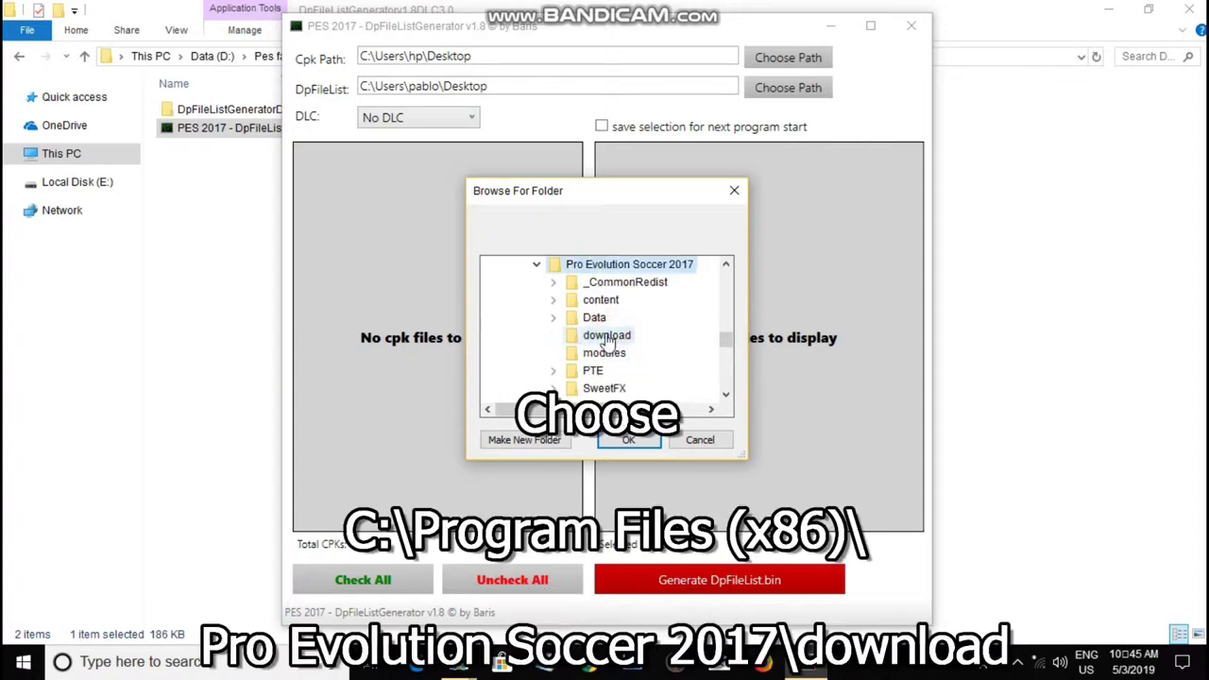
pyautogui.click(605, 339)
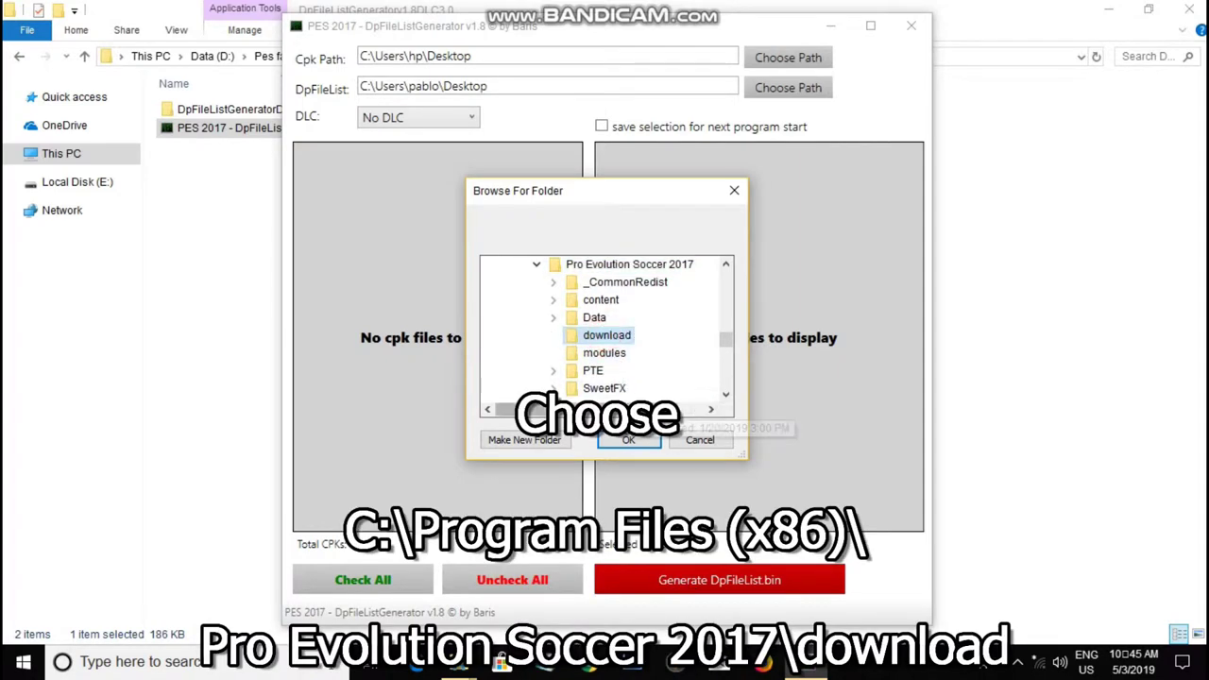
pyautogui.click(627, 440)
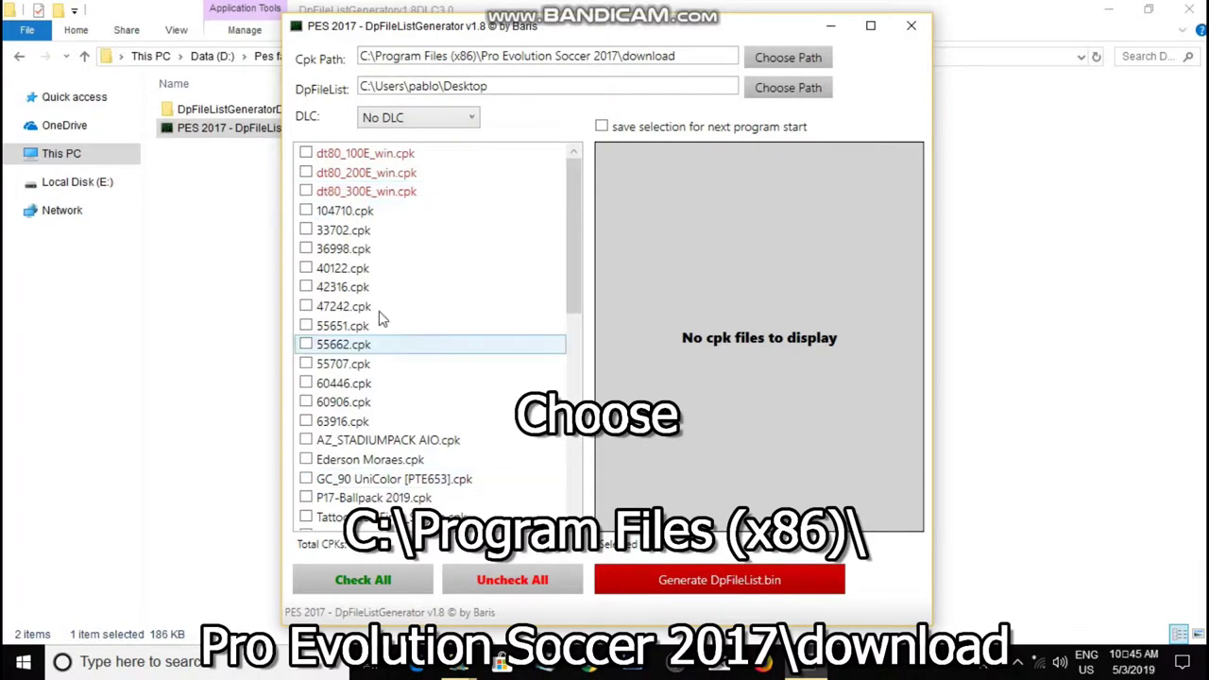
# Set the DpFileList path to the DpFileList.bin file in the game's download folder
pyautogui.click(756, 94)
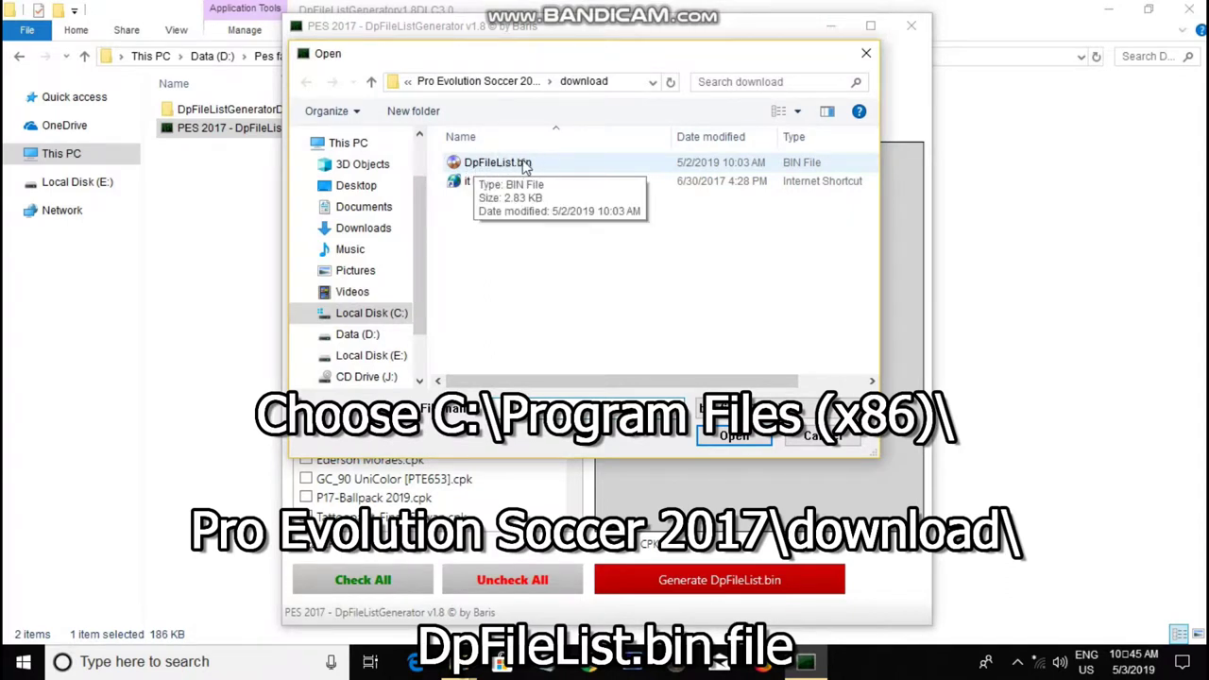
pyautogui.click(525, 165)
pyautogui.click(730, 437)
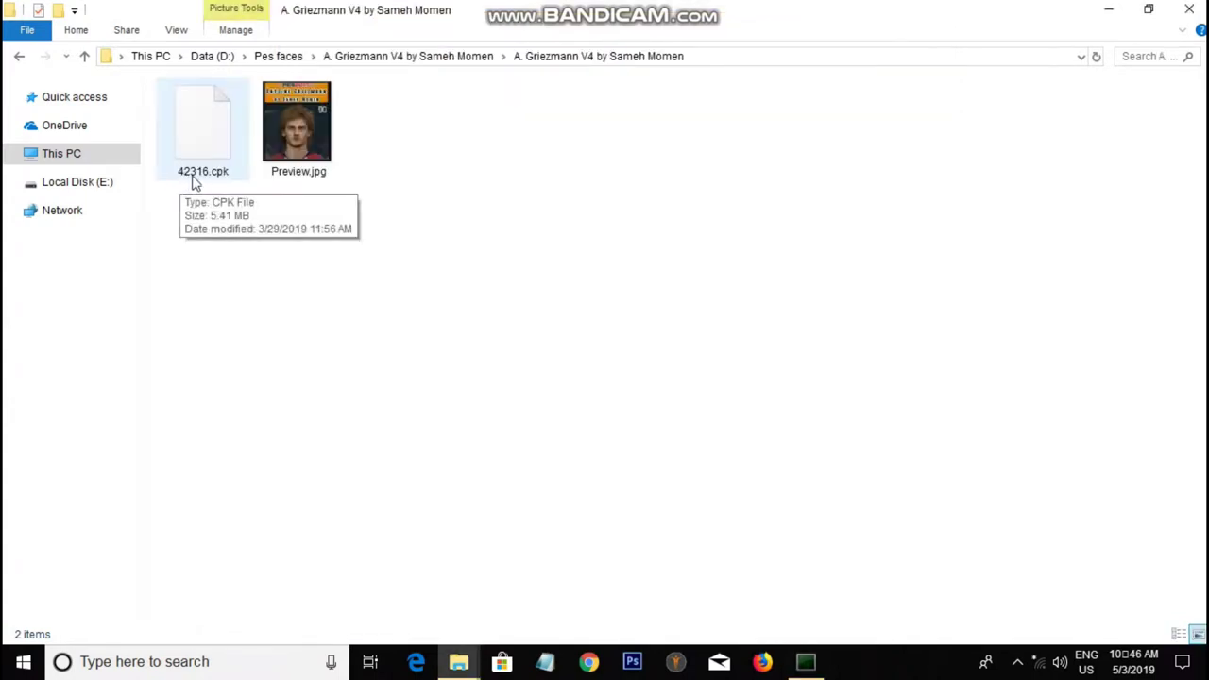
# Add 42316.cpk to the selected cpk files and generate DpFileList.bin with No DLC, saving the selection for the next program start
pyautogui.click(806, 662)
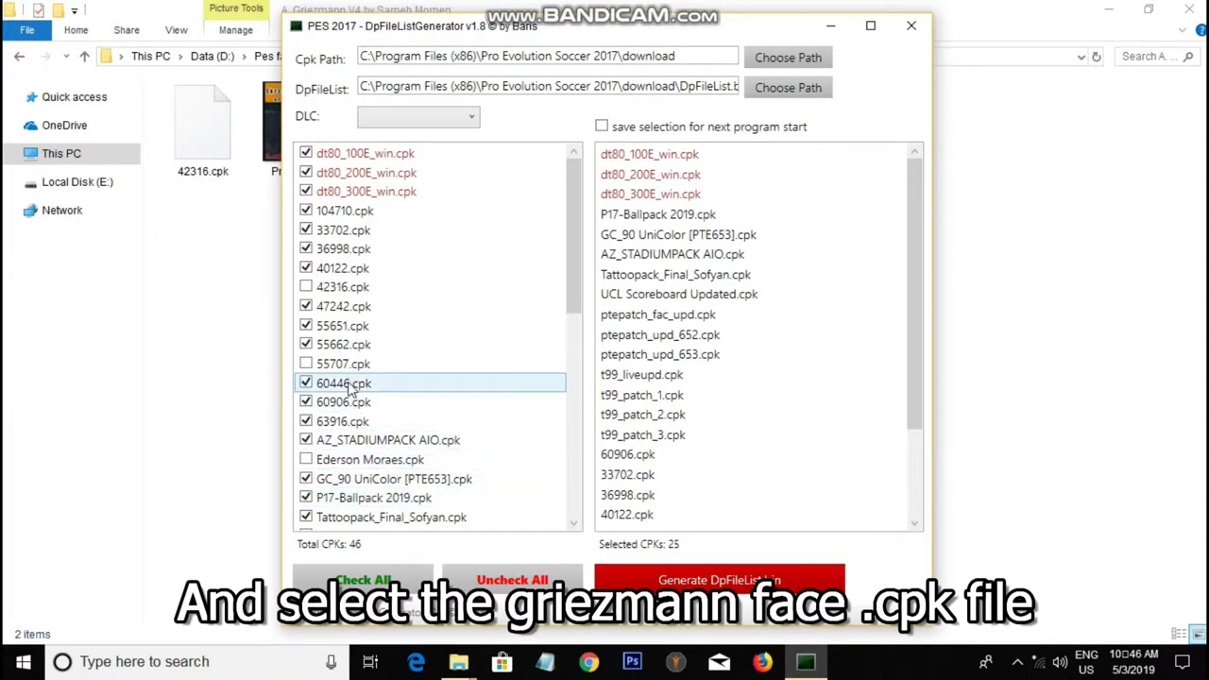
pyautogui.click(307, 288)
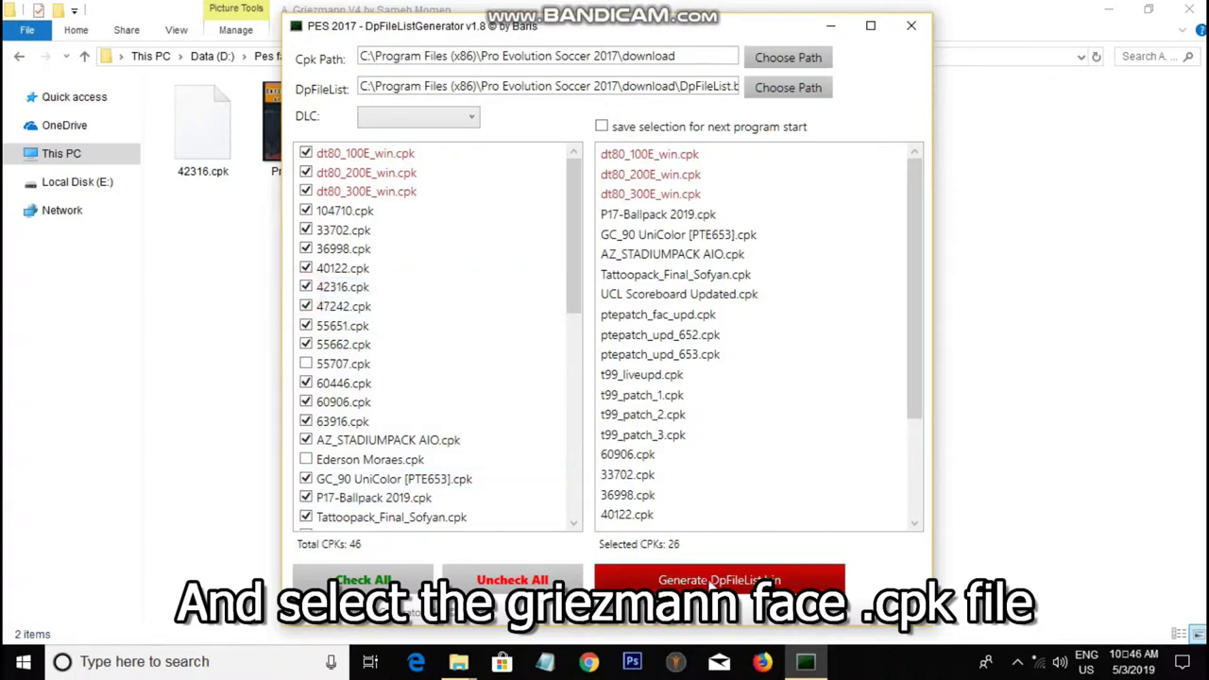
pyautogui.click(710, 582)
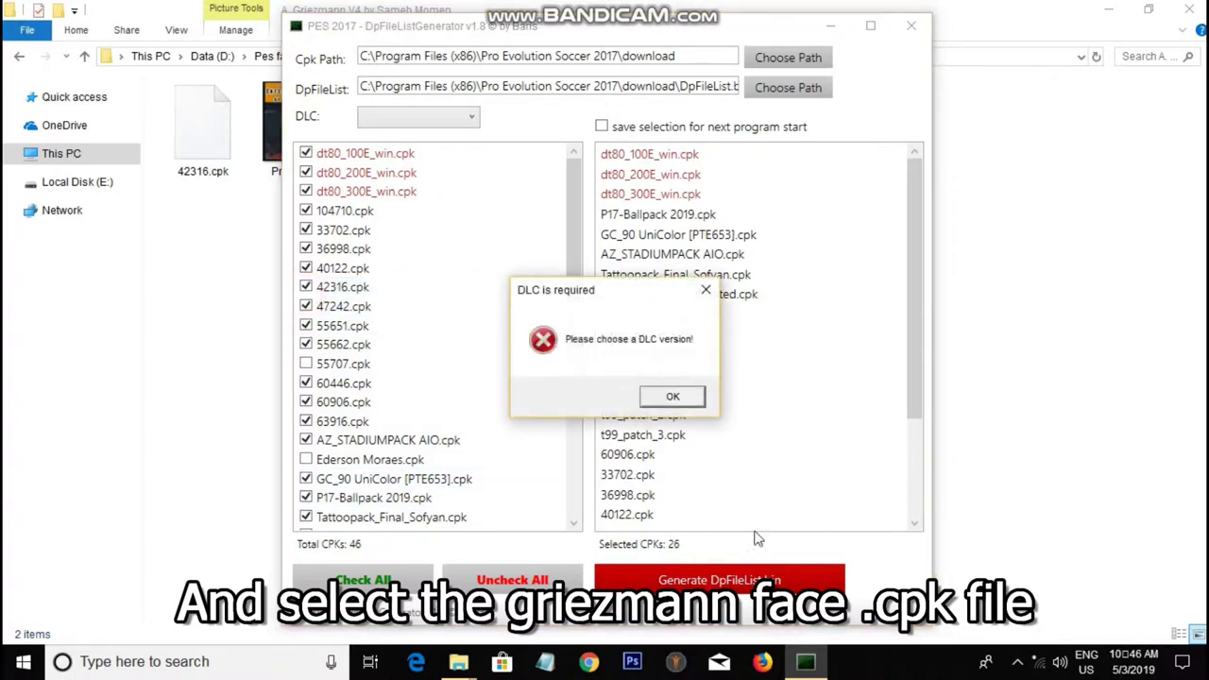
pyautogui.click(671, 398)
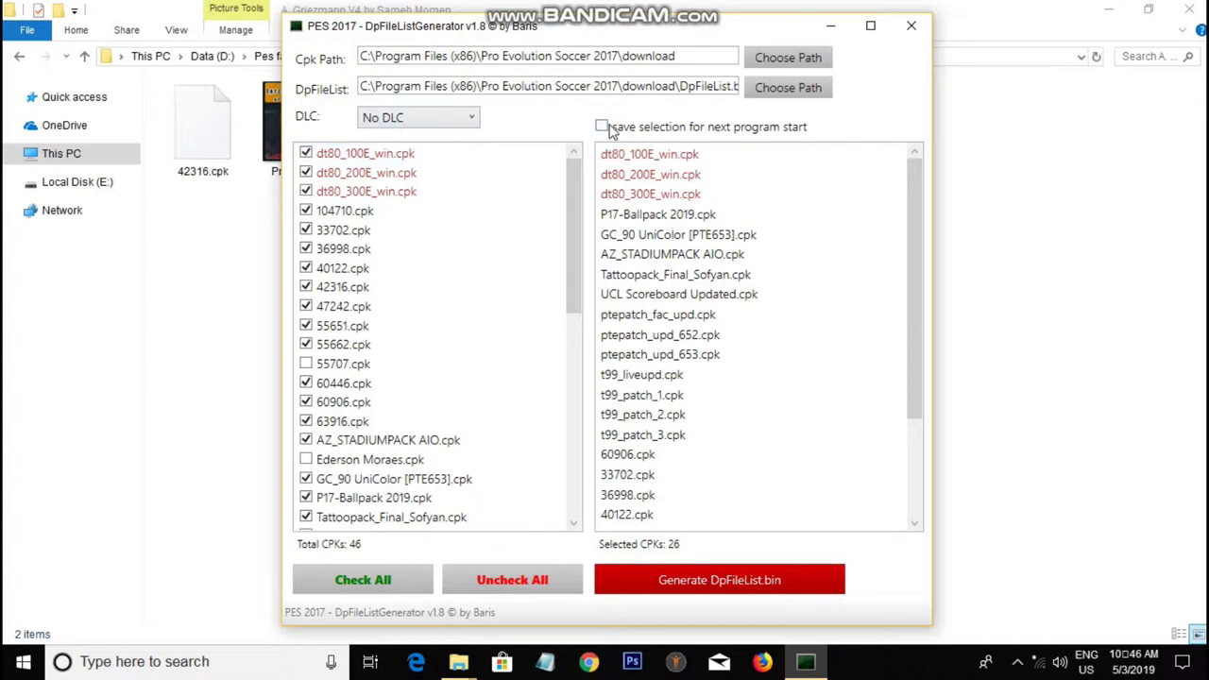
pyautogui.click(659, 582)
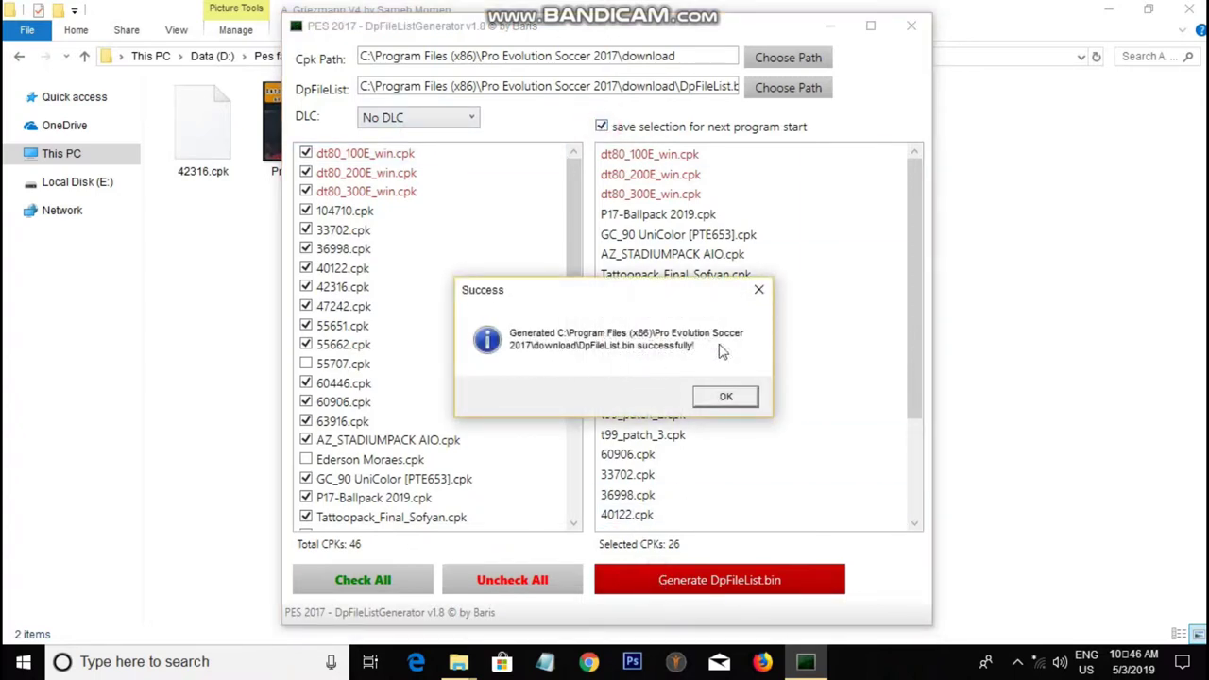
pyautogui.click(710, 399)
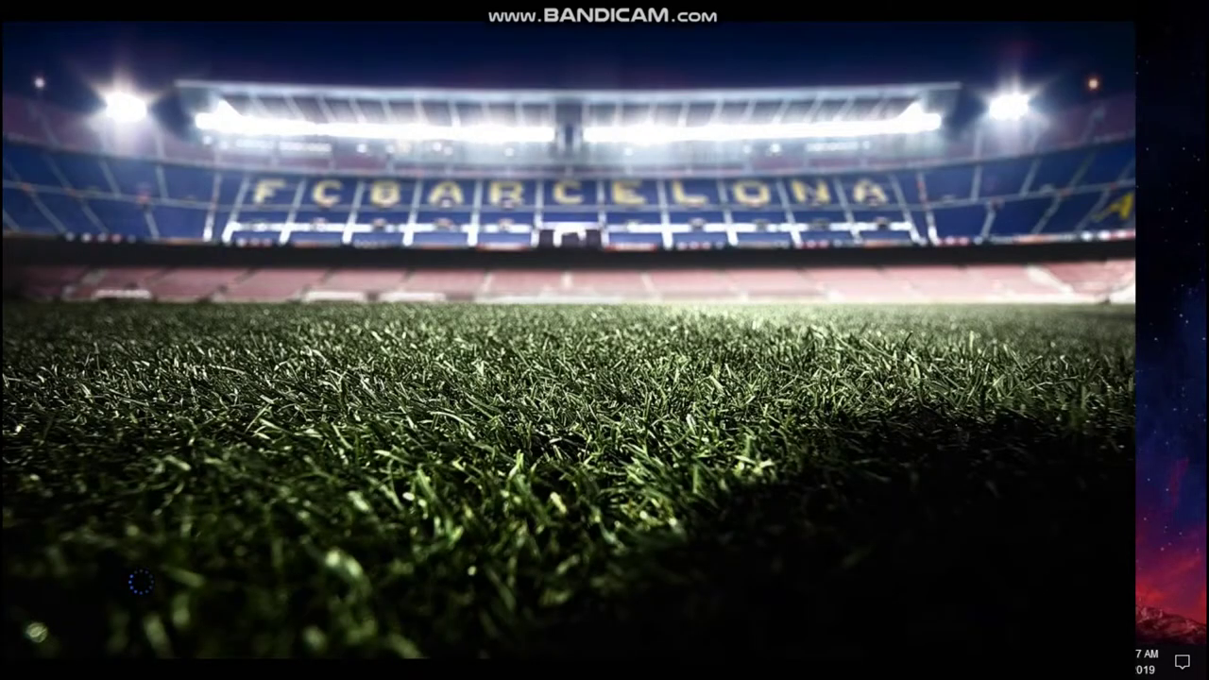
# In PES 2017, get past the start screen and open the Edit menu
pyautogui.press('Return')
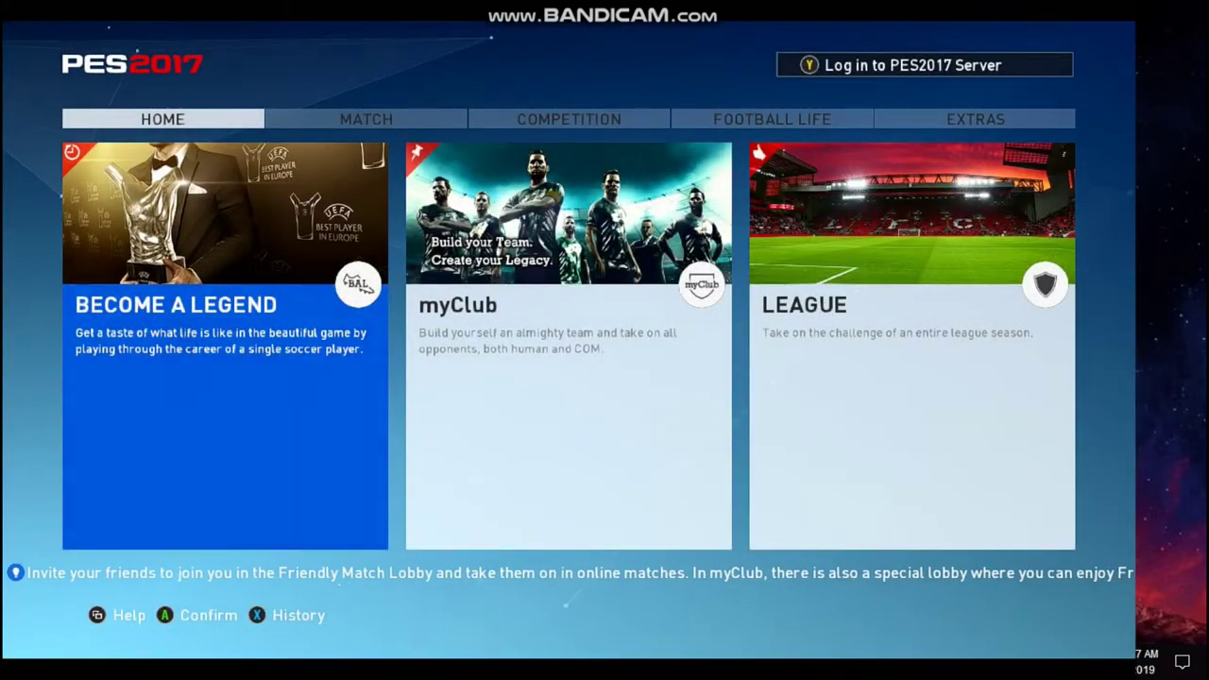
pyautogui.press('x')
pyautogui.press('Down')
pyautogui.press('Return')
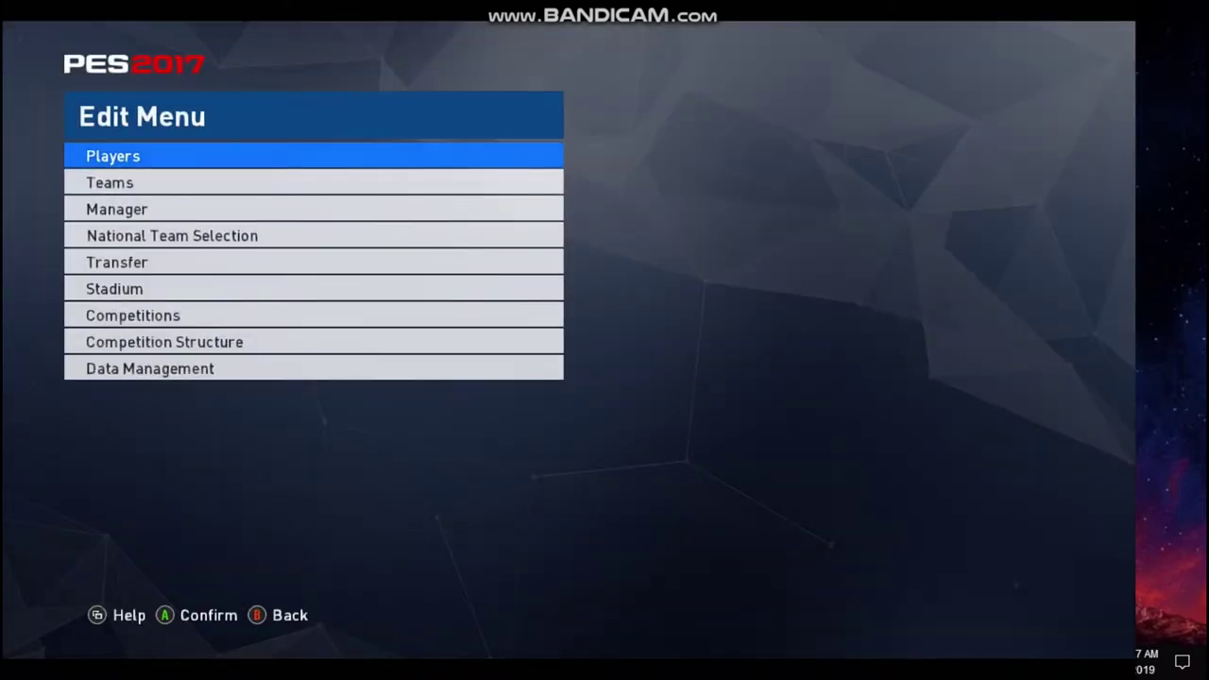
# In the Edit menu's player section, choose LaLiga Santander and open the Atlético Madrid squad
pyautogui.press('Return')
pyautogui.press('Down')
pyautogui.press('Return')
pyautogui.press('Down')
pyautogui.press('Down')
pyautogui.press('Down')
pyautogui.press('Down')
pyautogui.press('Down')
pyautogui.press('Down')
pyautogui.press('Down')
pyautogui.press('Return')
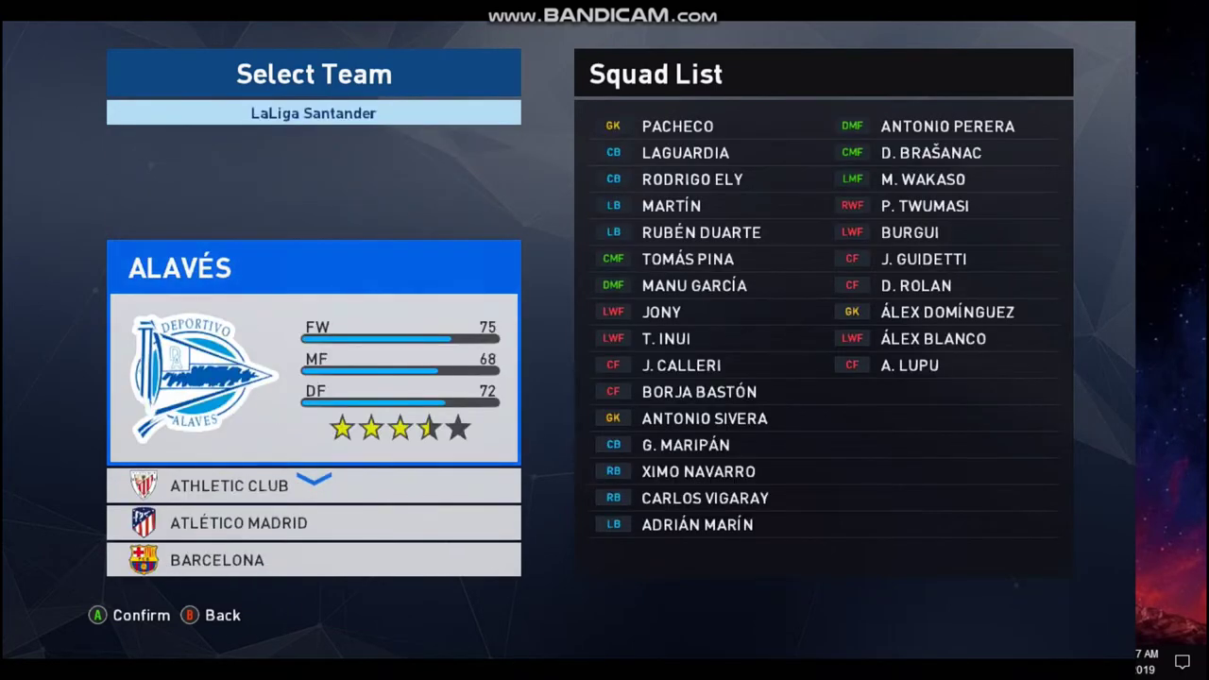
pyautogui.press('Down')
pyautogui.press('Down')
pyautogui.press('Return')
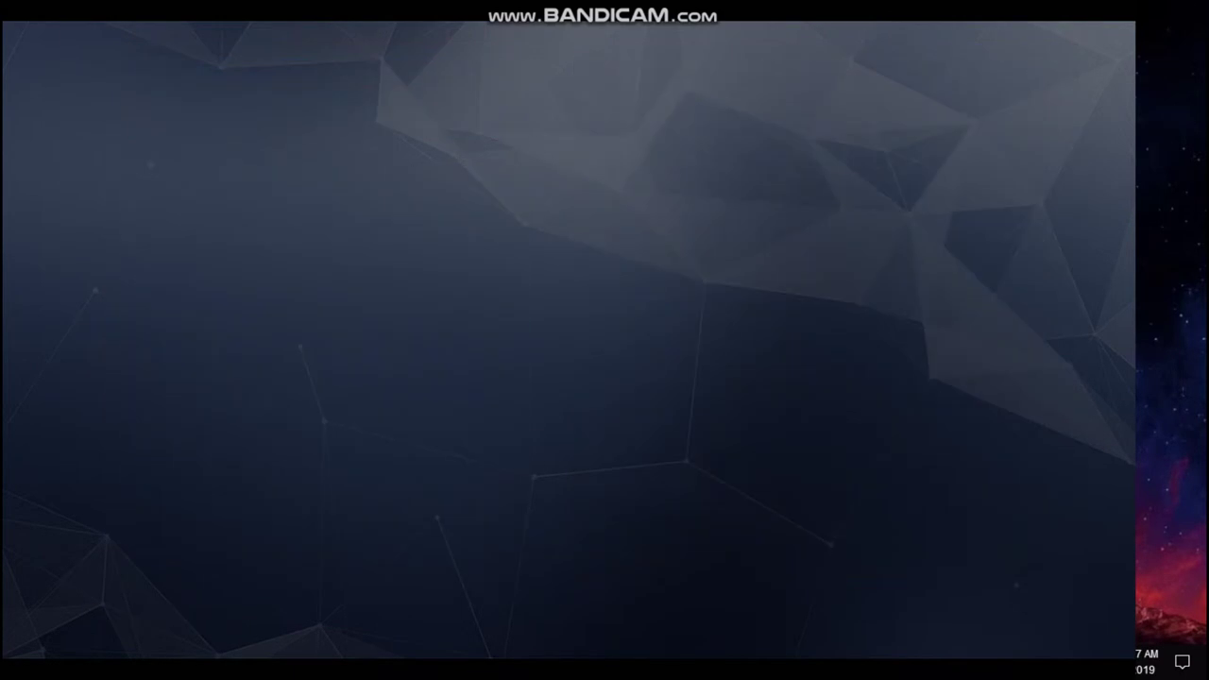
# Move down the Atlético Madrid player list to Griezmann to check his updated face
pyautogui.press('Down')
pyautogui.press('Down')
pyautogui.press('Down')
pyautogui.press('Down')
pyautogui.press('Down')
pyautogui.press('Down')
pyautogui.press('Down')
pyautogui.press('Down')
pyautogui.press('Down')
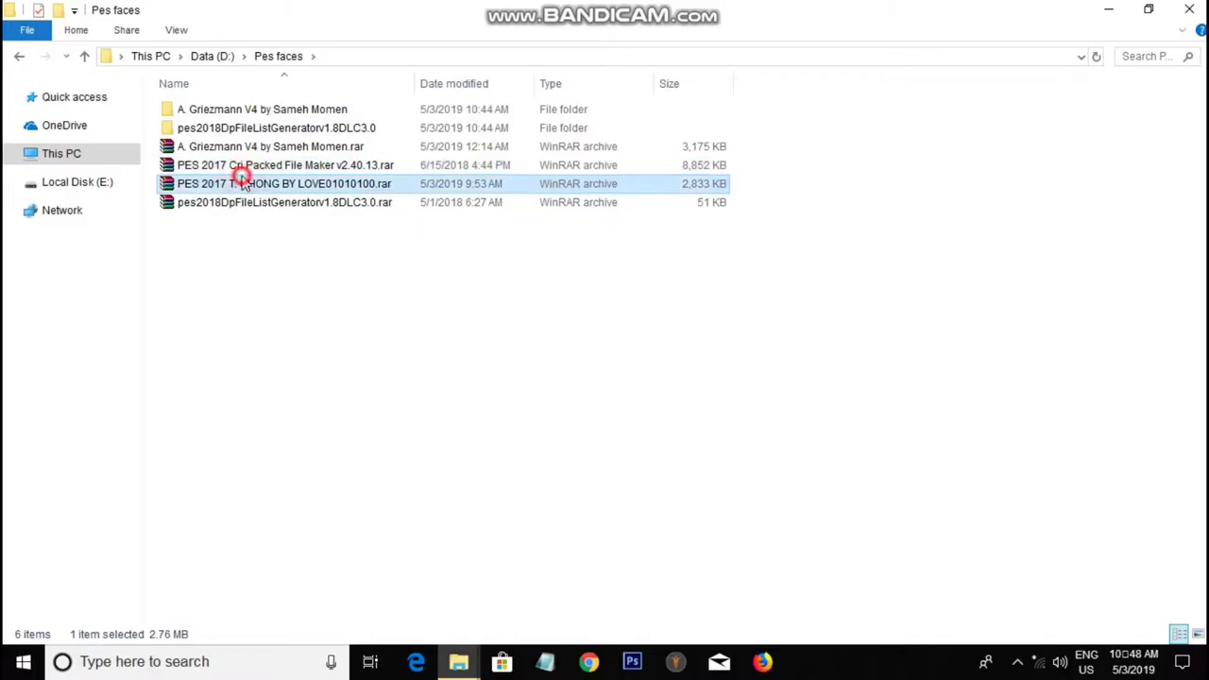
# In the Pes faces folder, extract PES 2017 T. CHONG BY LOVE01010100.rar into a folder of the same name
pyautogui.rightClick(242, 182)
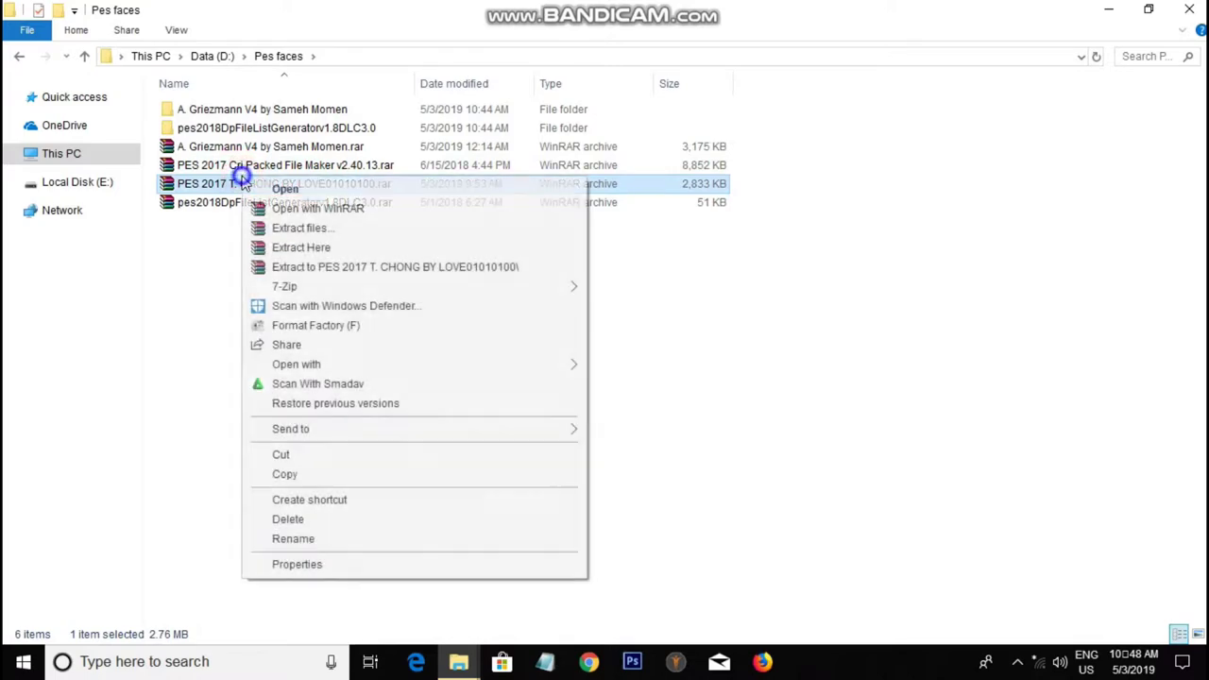
pyautogui.click(274, 227)
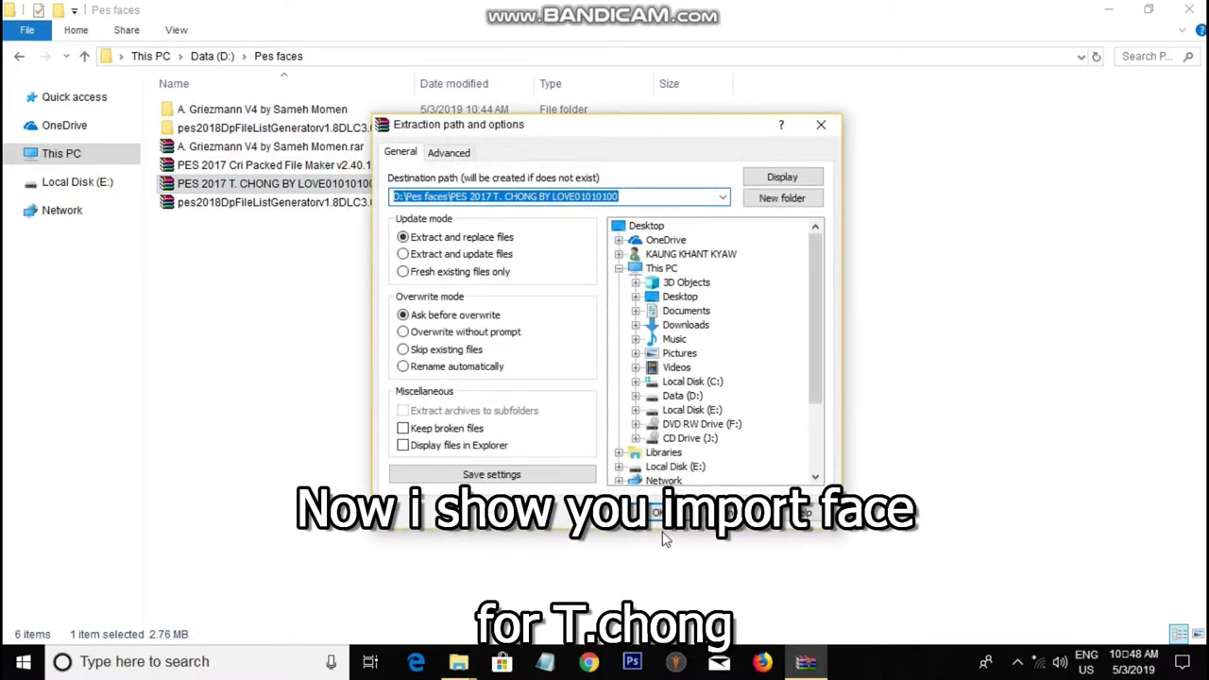
pyautogui.click(661, 515)
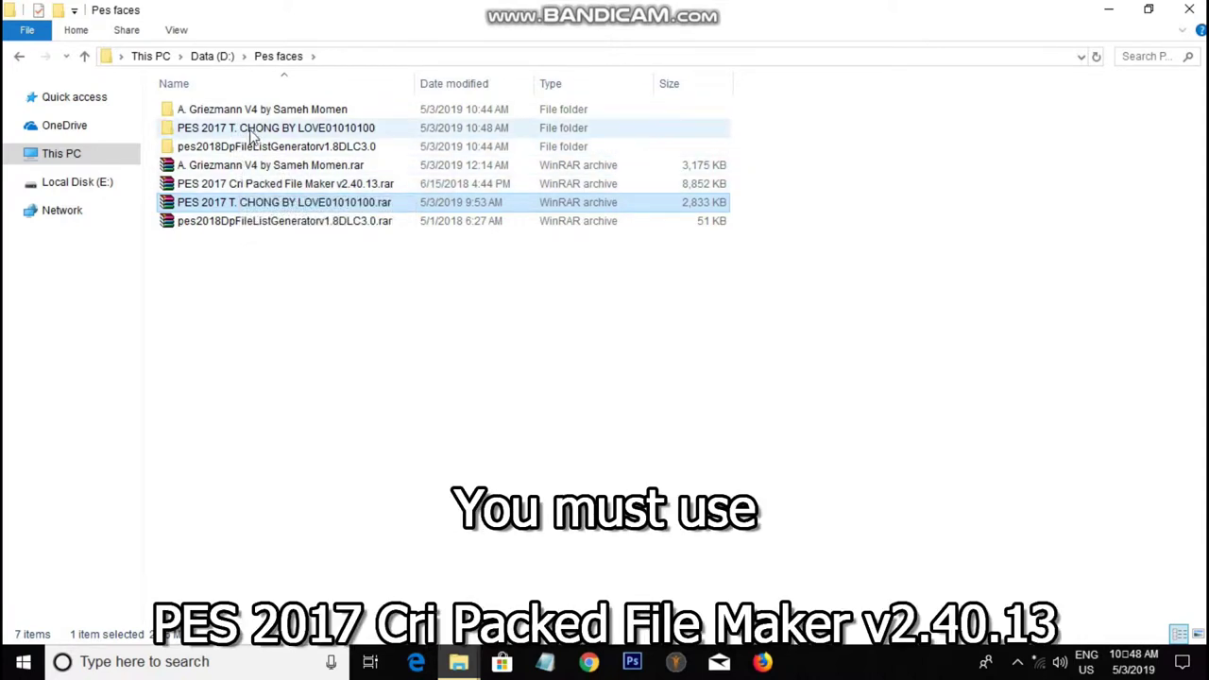
# Extract PES 2017 Cri Packed File Maker v2.40.13.rar into its own folder within Pes faces
pyautogui.click(248, 187)
pyautogui.rightClick(253, 191)
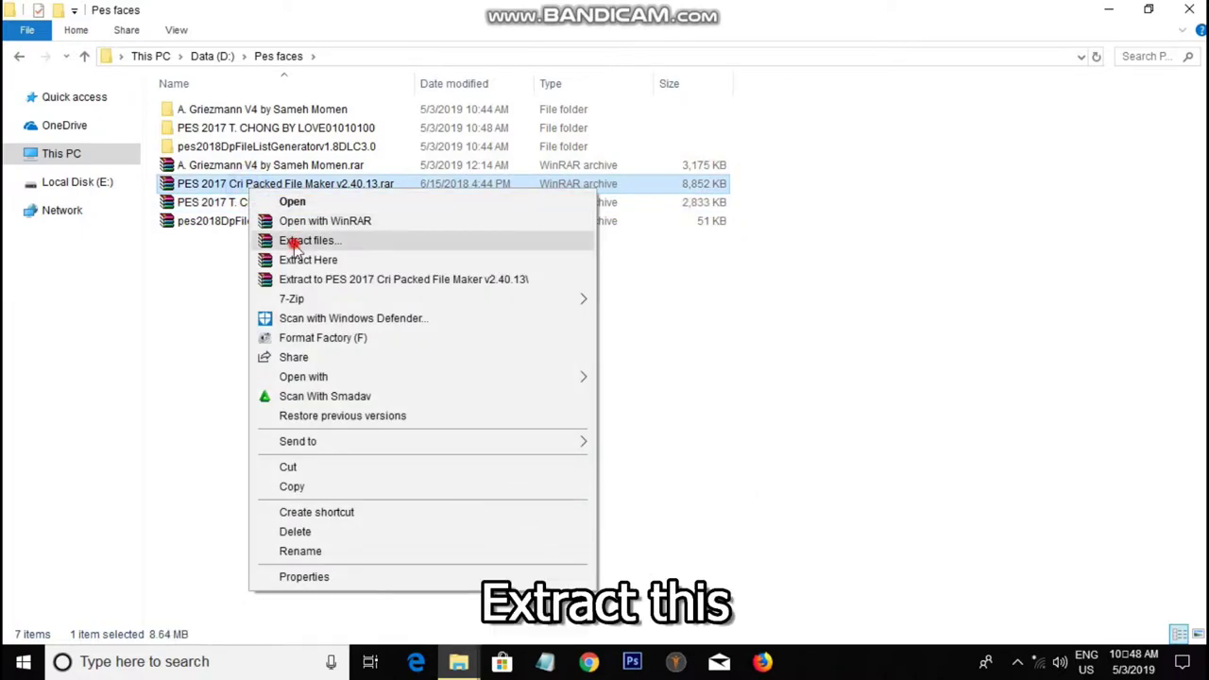
pyautogui.click(260, 238)
pyautogui.click(659, 512)
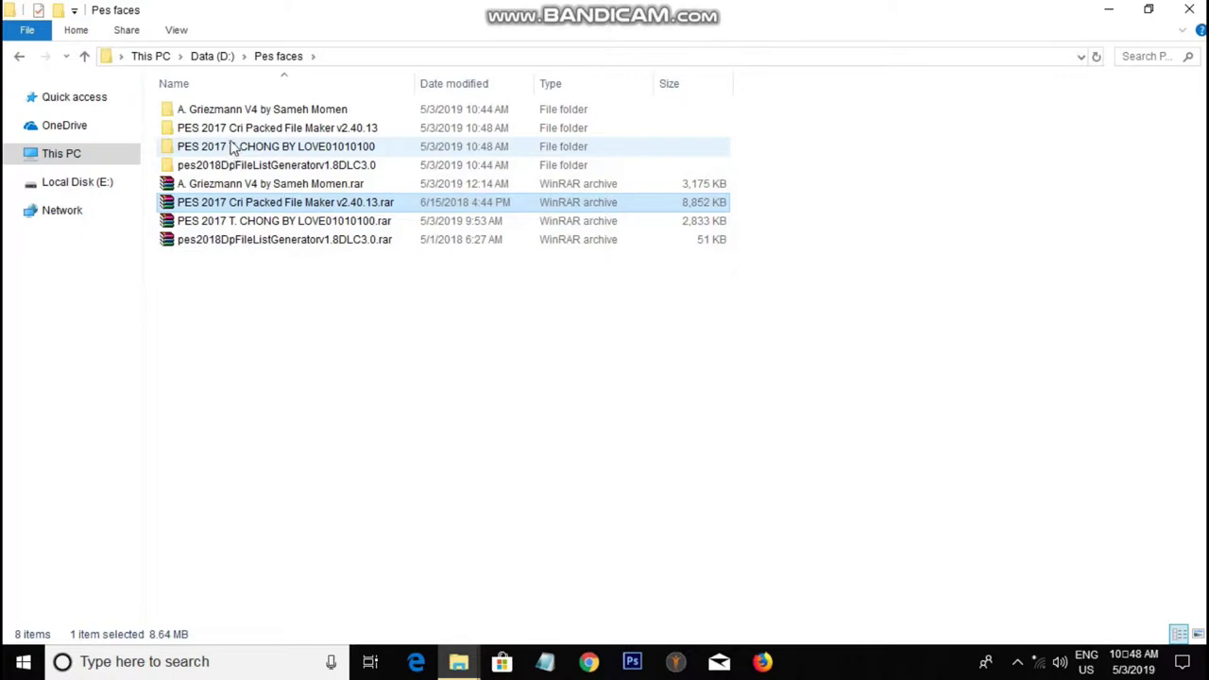
# Inside the nested PES 2017 Cri Packed File Maker v2.40.13 folder, extract the Cri Packed File Maker v2.40.13.rar archive
pyautogui.doubleClick(236, 127)
pyautogui.click(232, 110)
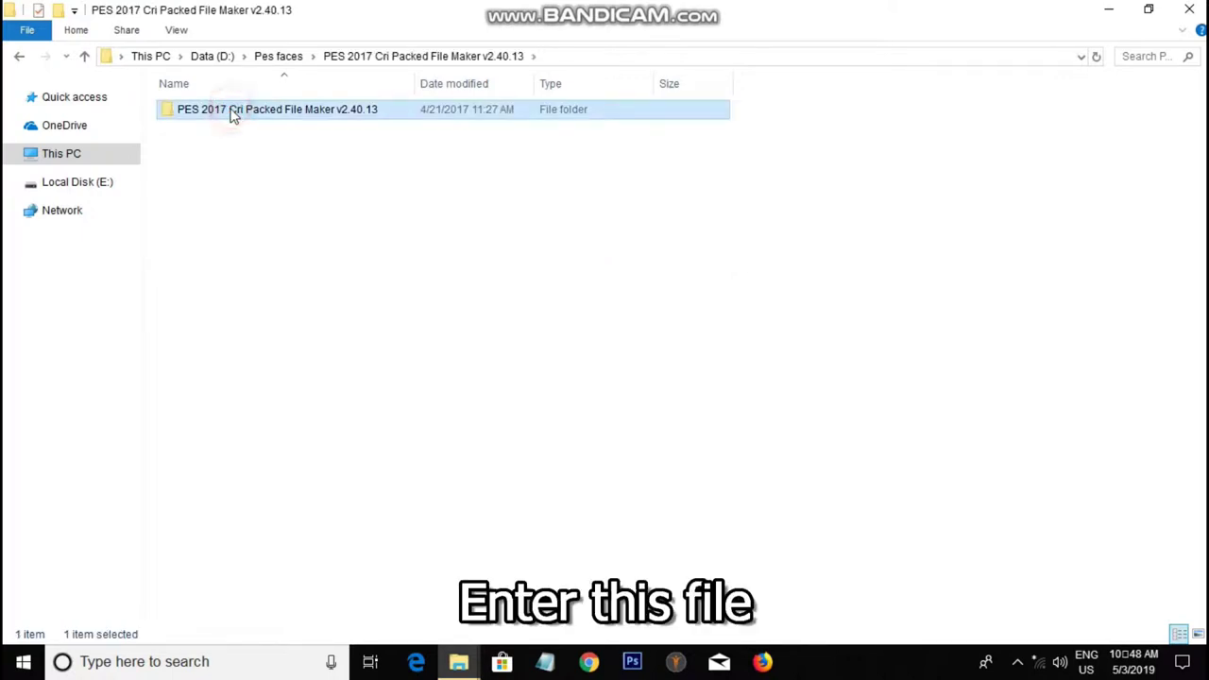
pyautogui.doubleClick(268, 111)
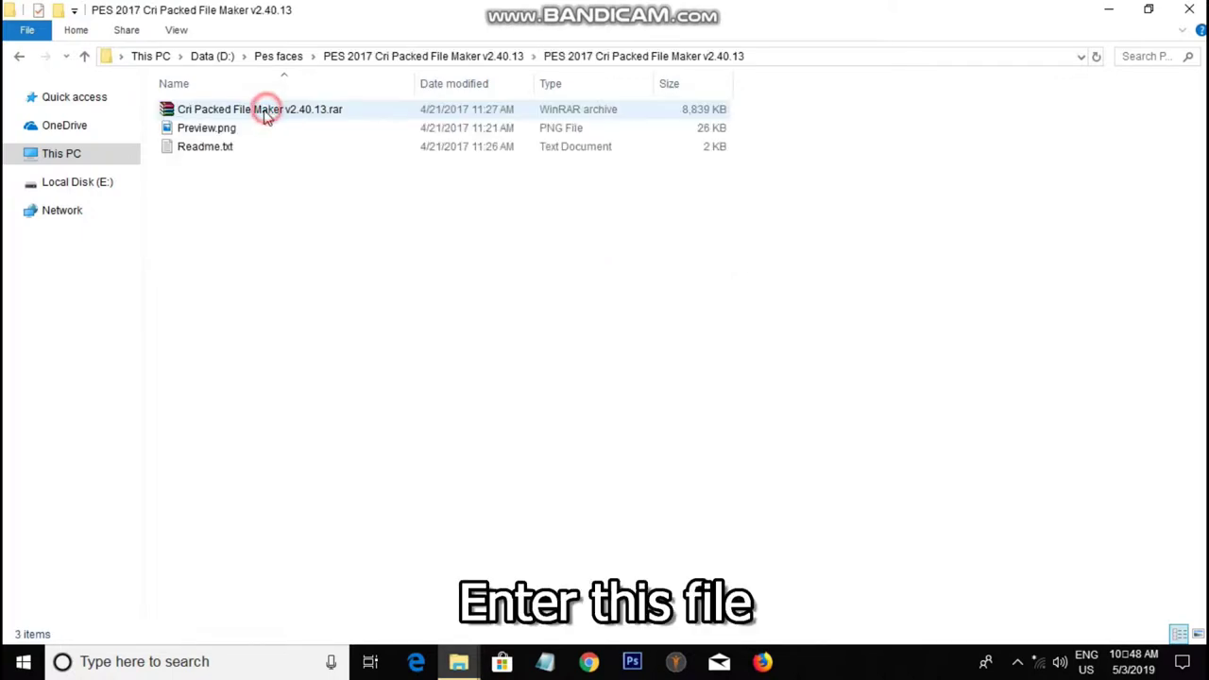
pyautogui.click(214, 110)
pyautogui.rightClick(213, 110)
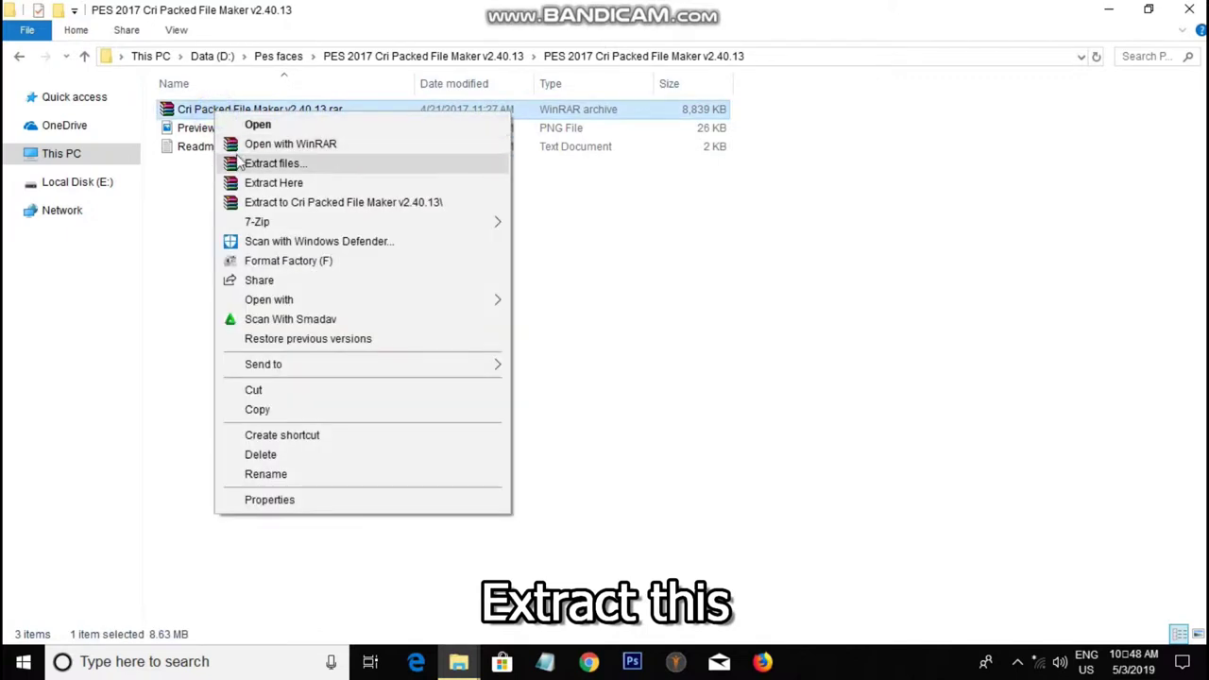
pyautogui.click(251, 162)
pyautogui.click(656, 513)
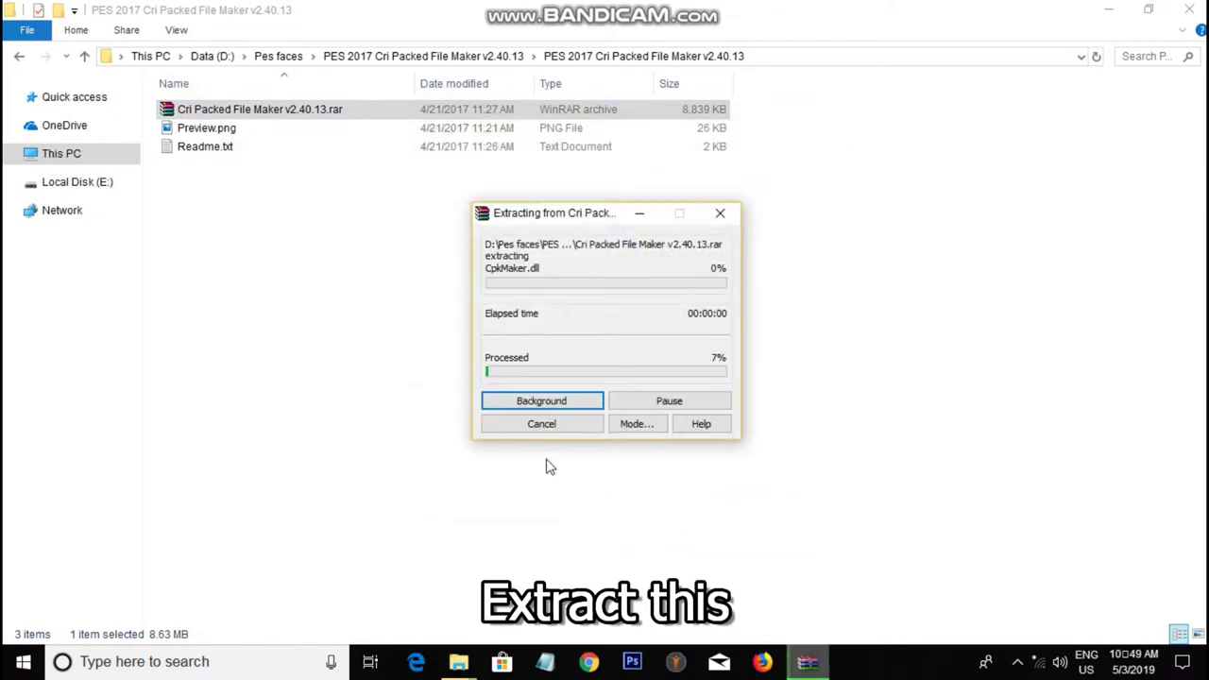
# Open the inner Cri Packed File Maker v2.40.13 folder and run CriPackedFileMaker.exe as administrator, granting the requested permission
pyautogui.doubleClick(237, 111)
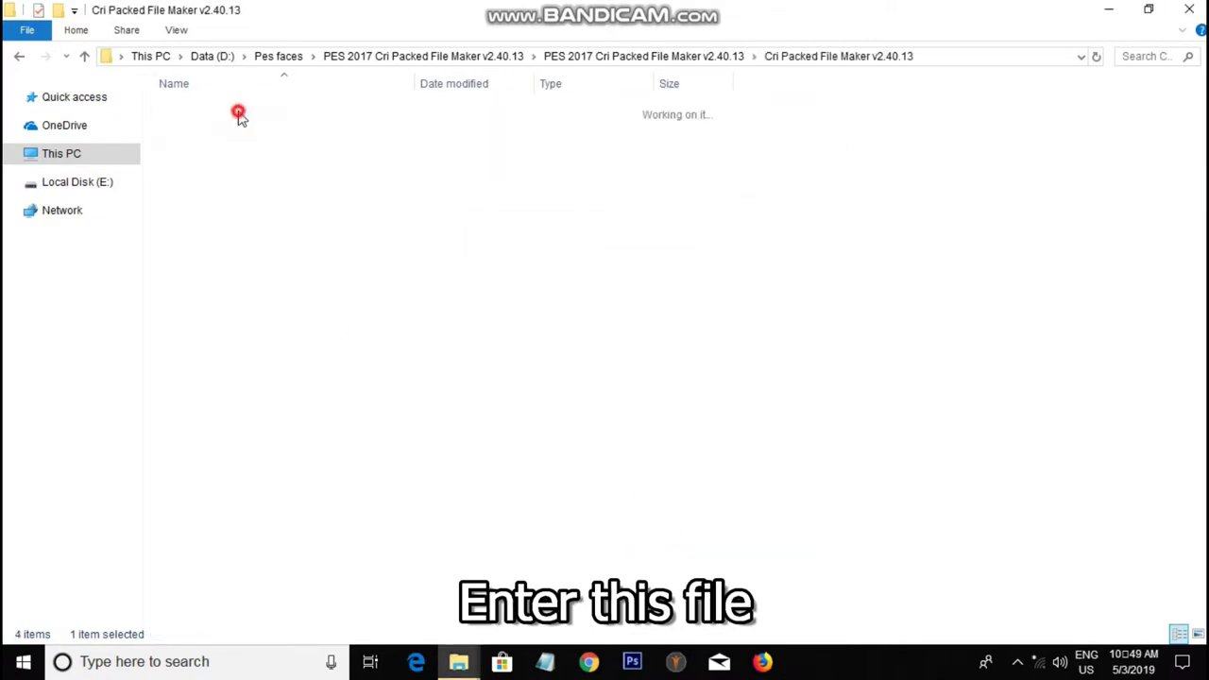
pyautogui.doubleClick(237, 112)
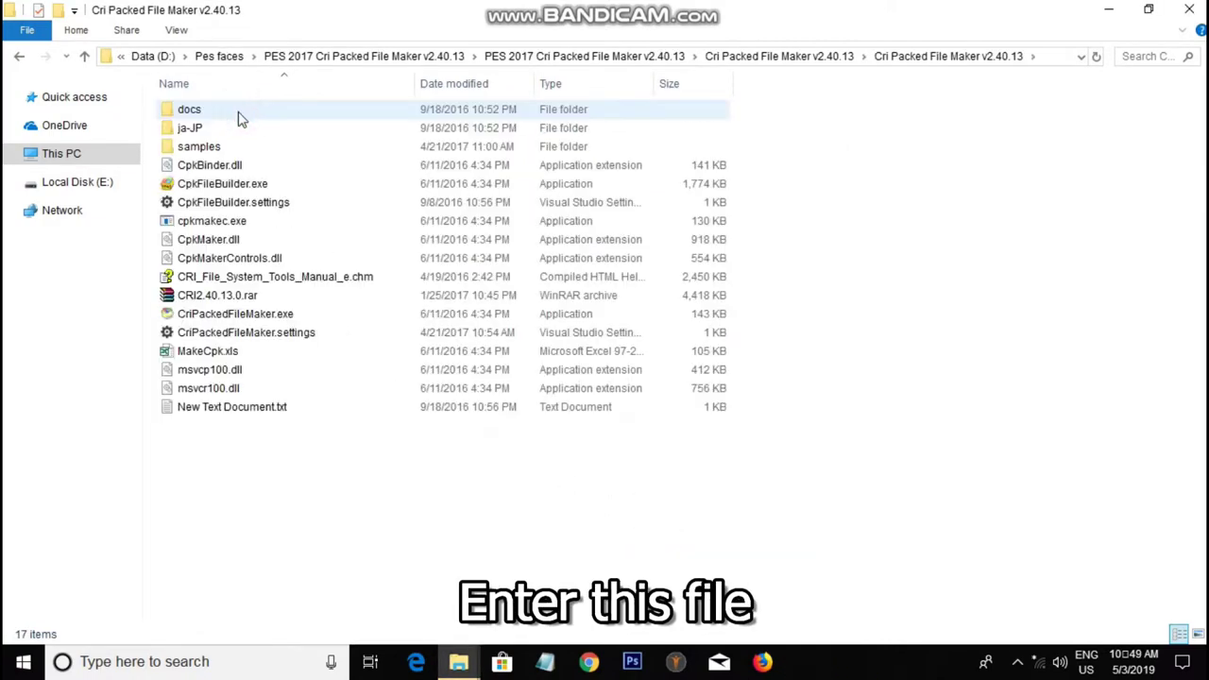
pyautogui.click(233, 316)
pyautogui.rightClick(230, 312)
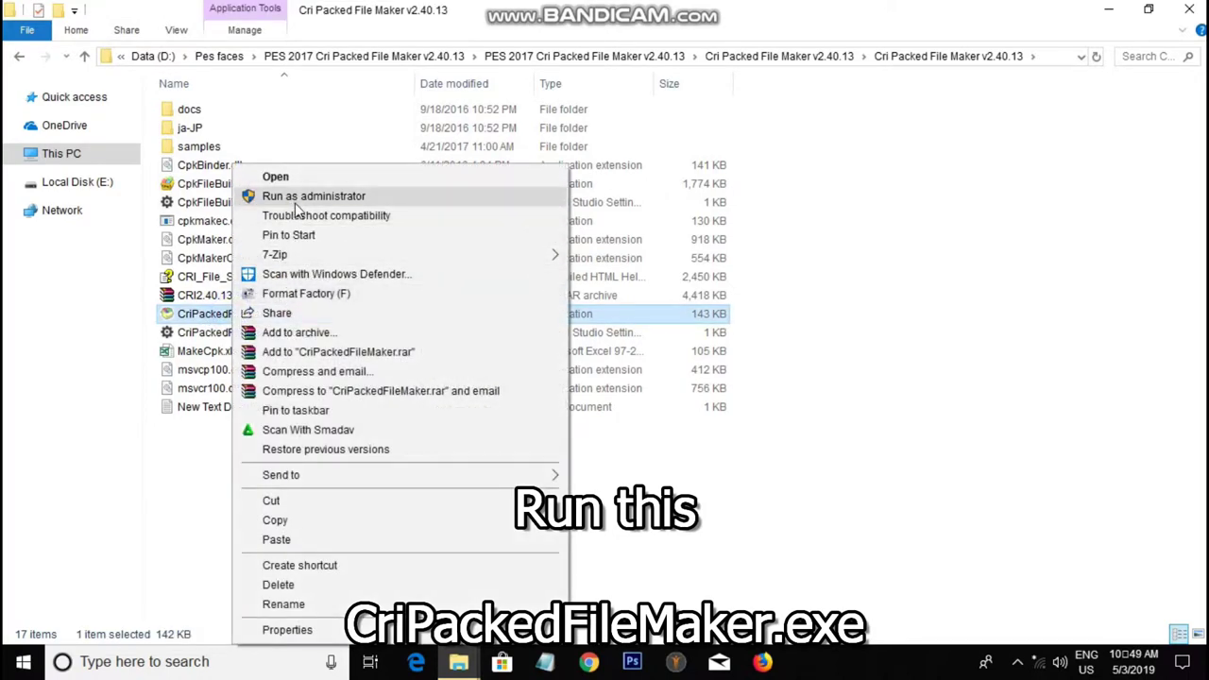
pyautogui.click(300, 200)
pyautogui.click(548, 482)
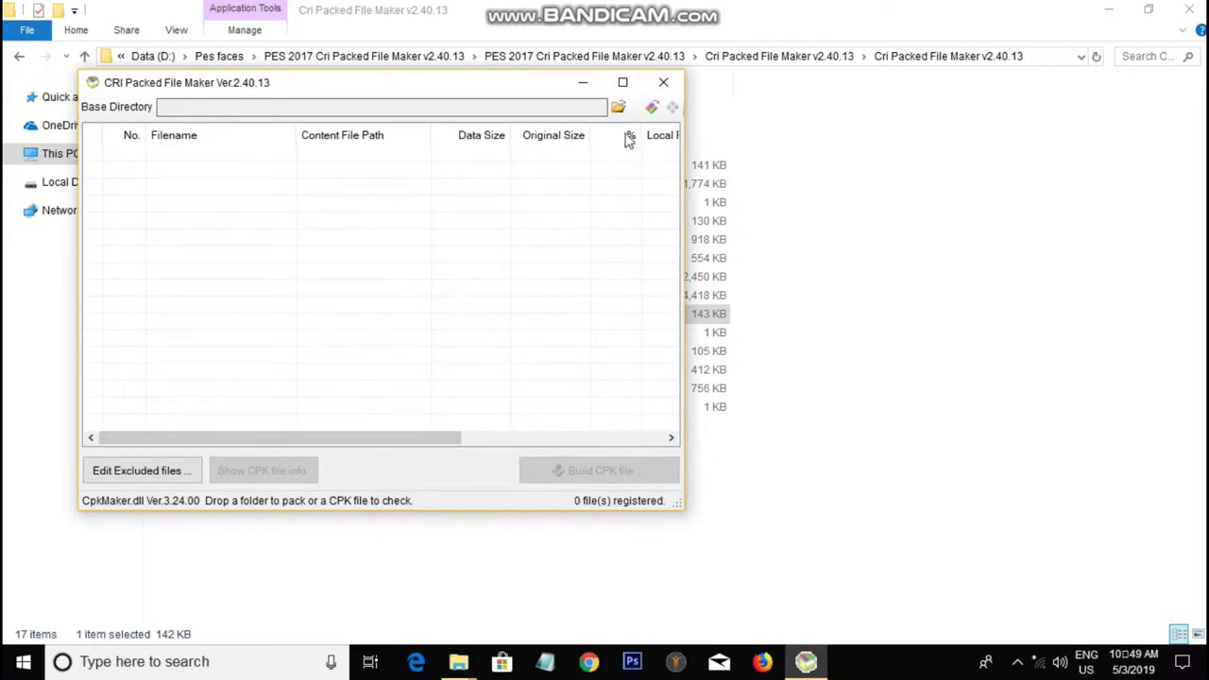
# Open dt36_win.cpk from the Pro Evolution Soccer 2017 Data folder in CRI Packed File Maker
pyautogui.click(651, 110)
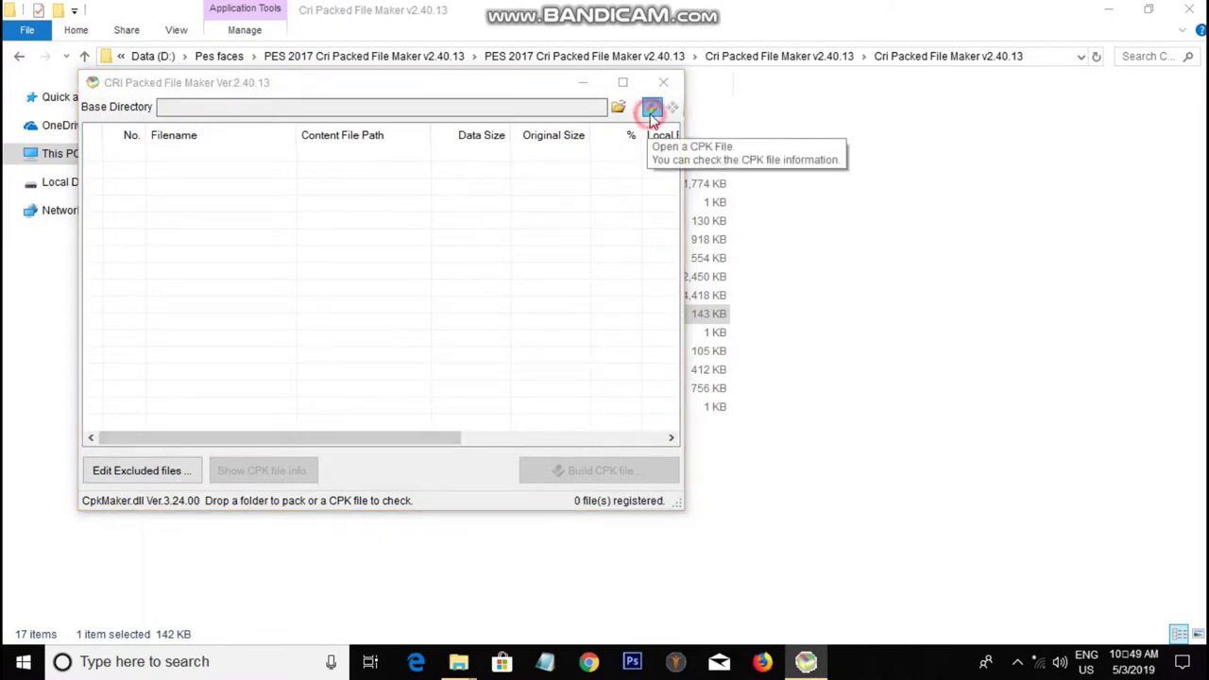
pyautogui.scroll(-1, 274, 354)
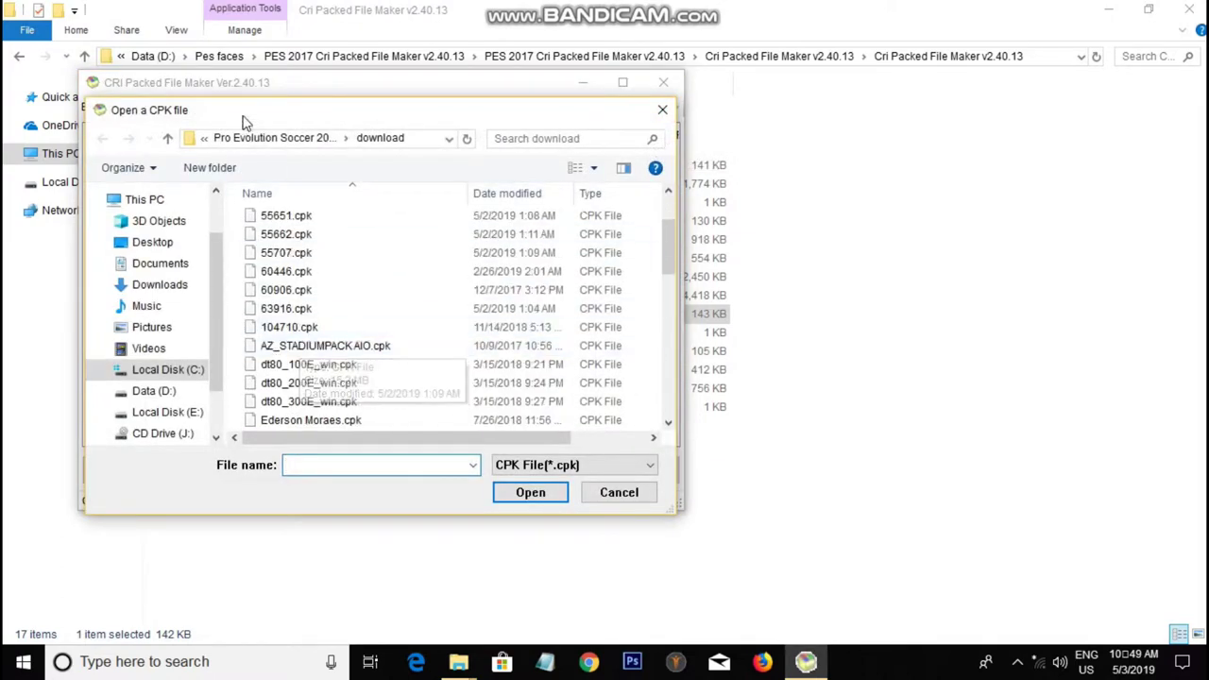
pyautogui.click(269, 140)
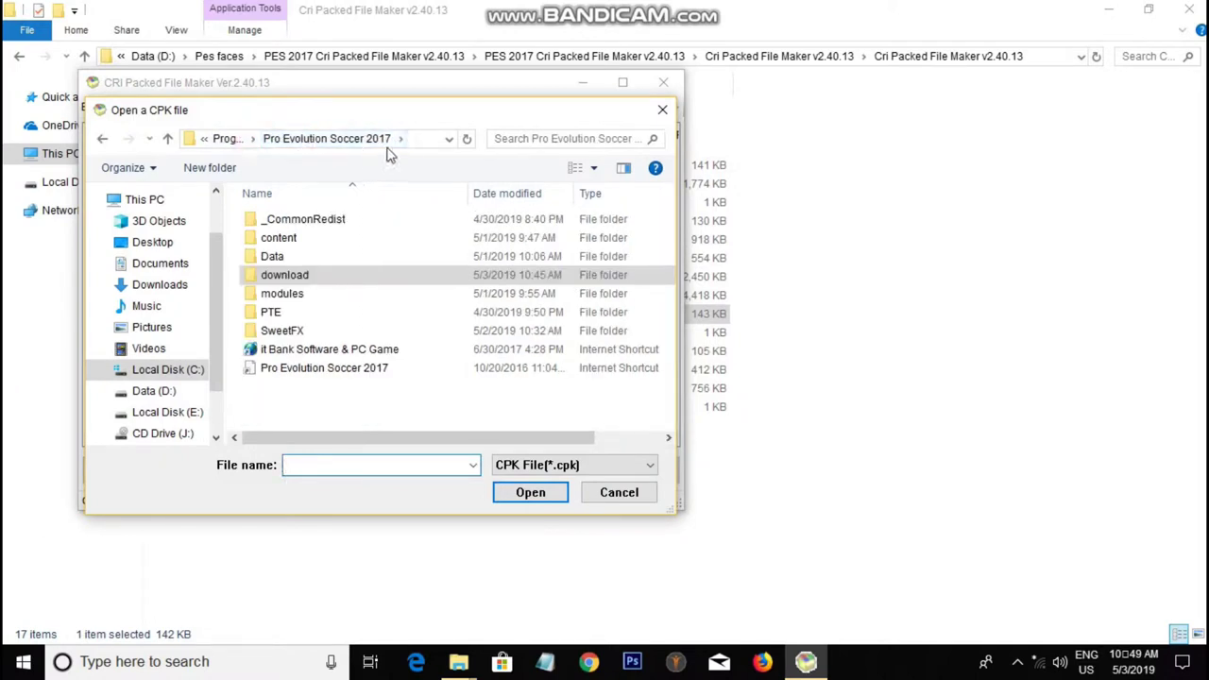
pyautogui.doubleClick(292, 279)
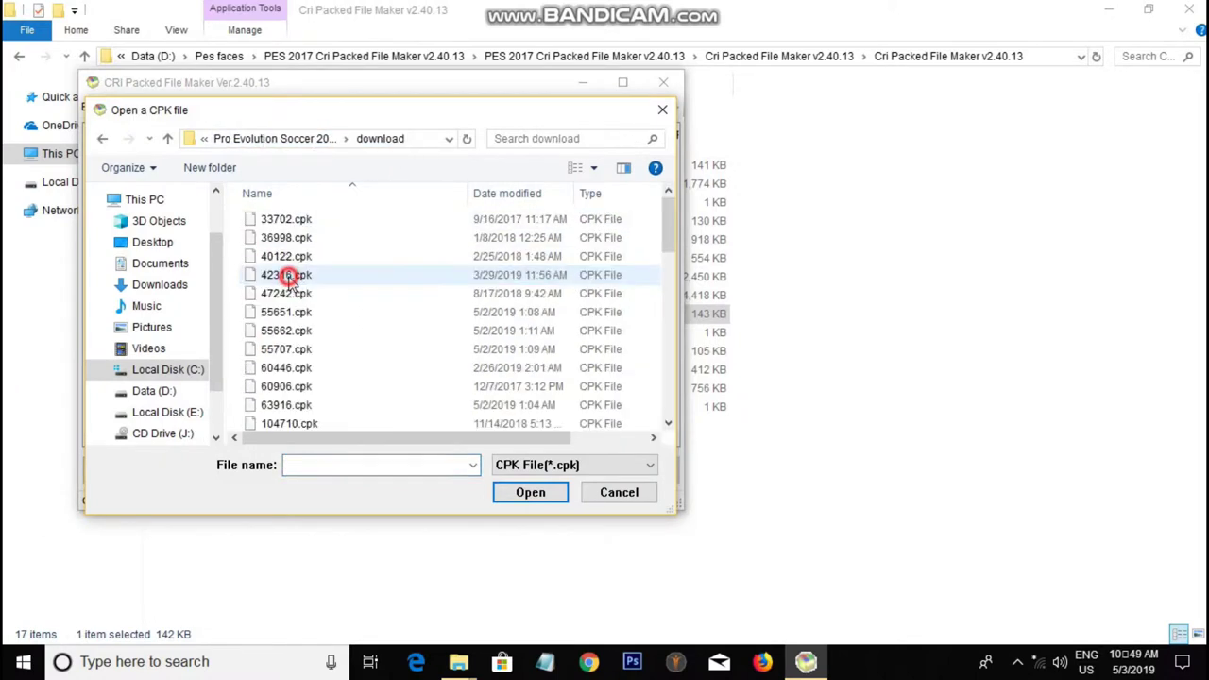
pyautogui.scroll(-1, 289, 364)
pyautogui.scroll(1, 269, 302)
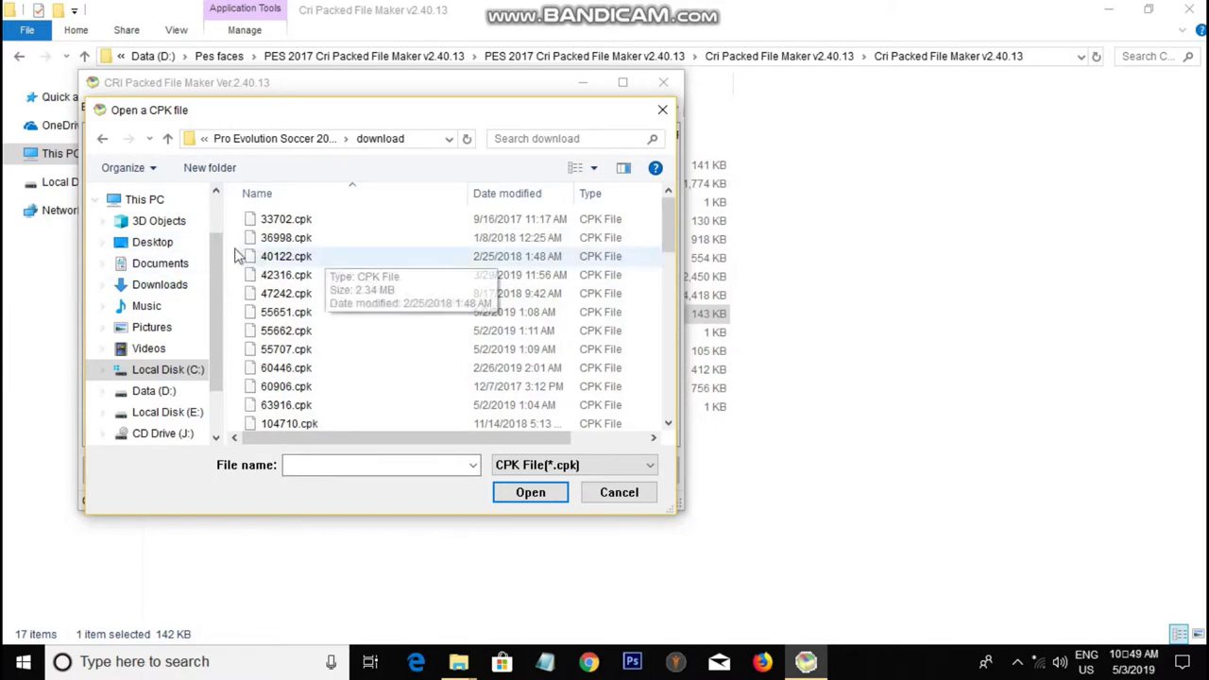
pyautogui.click(167, 138)
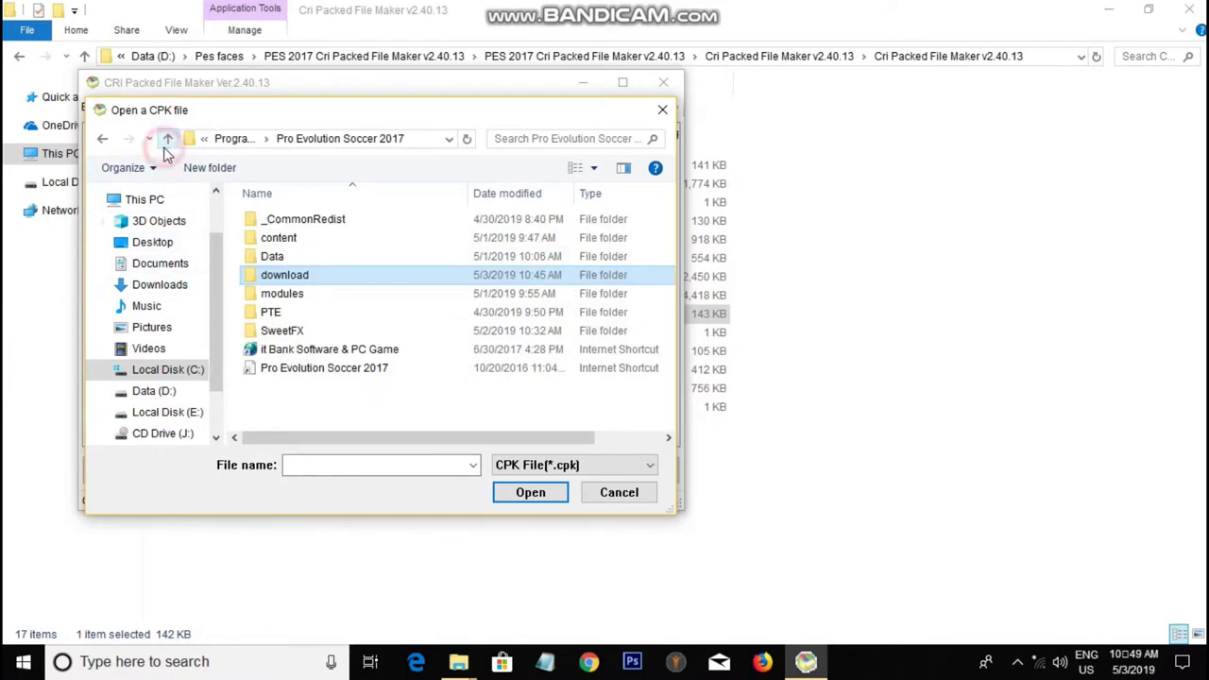
pyautogui.doubleClick(274, 257)
pyautogui.scroll(-10, 293, 356)
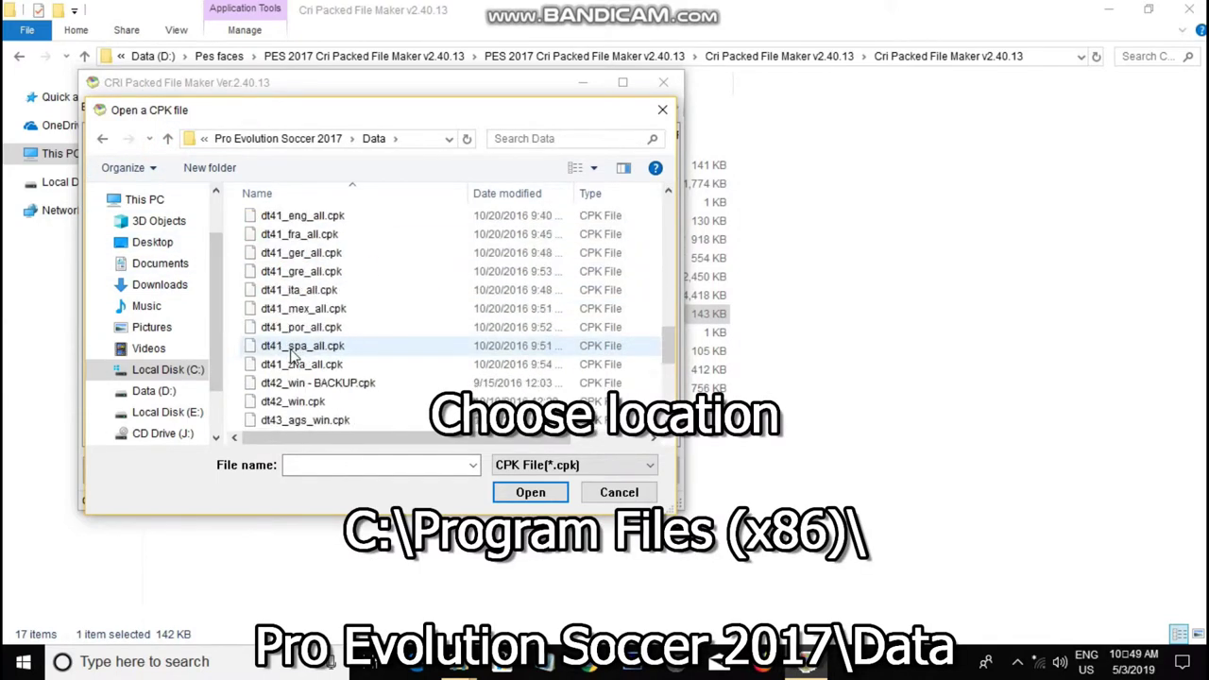
pyautogui.scroll(12, 293, 356)
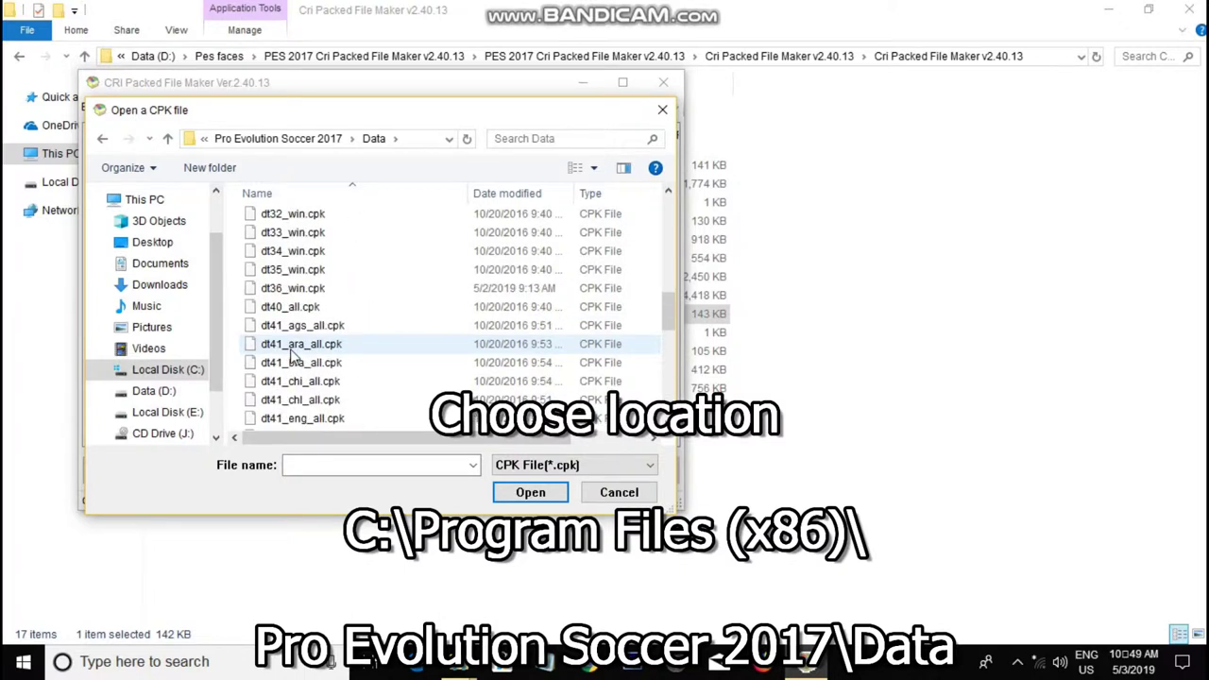
pyautogui.click(301, 289)
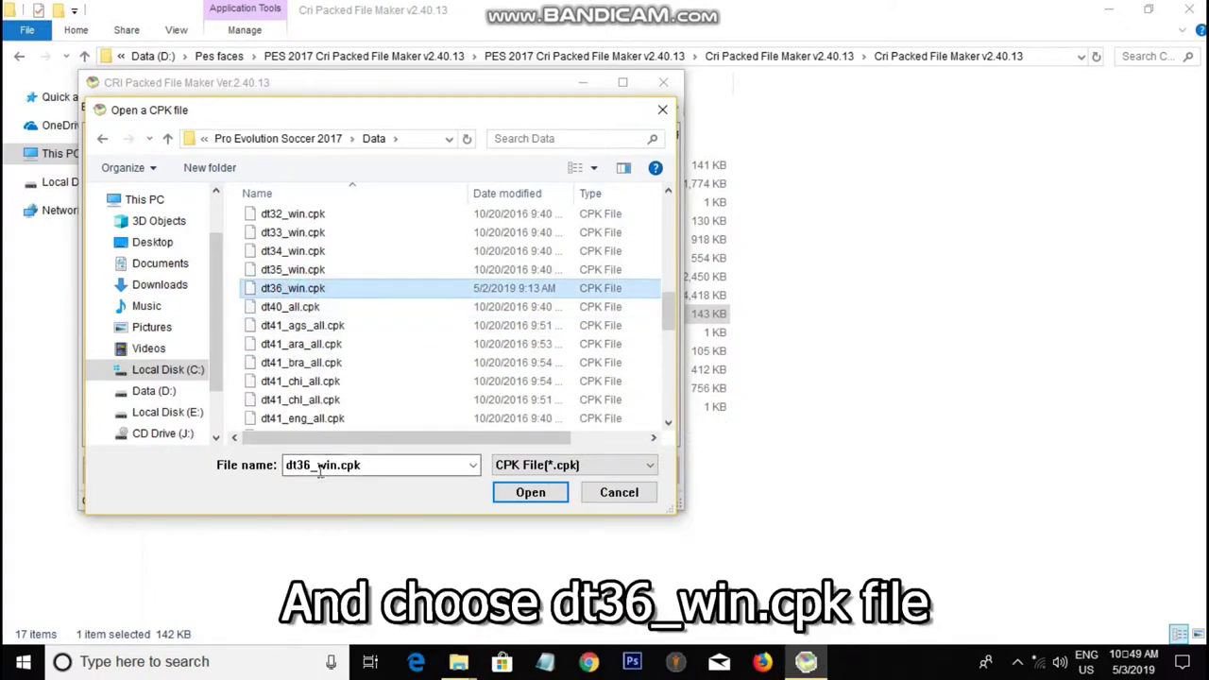
pyautogui.click(531, 493)
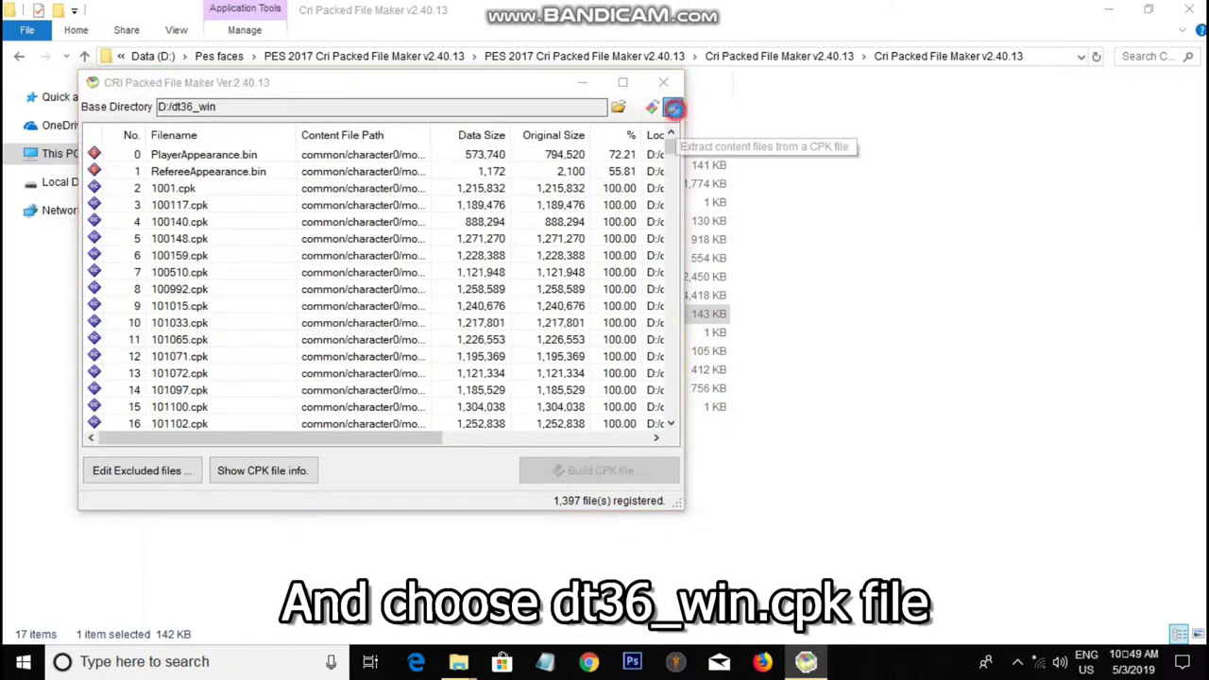
# Try to extract the contents of dt36_win.cpk into the existing dt36_win folder on Data (D:)
pyautogui.click(672, 107)
pyautogui.scroll(-1, 530, 364)
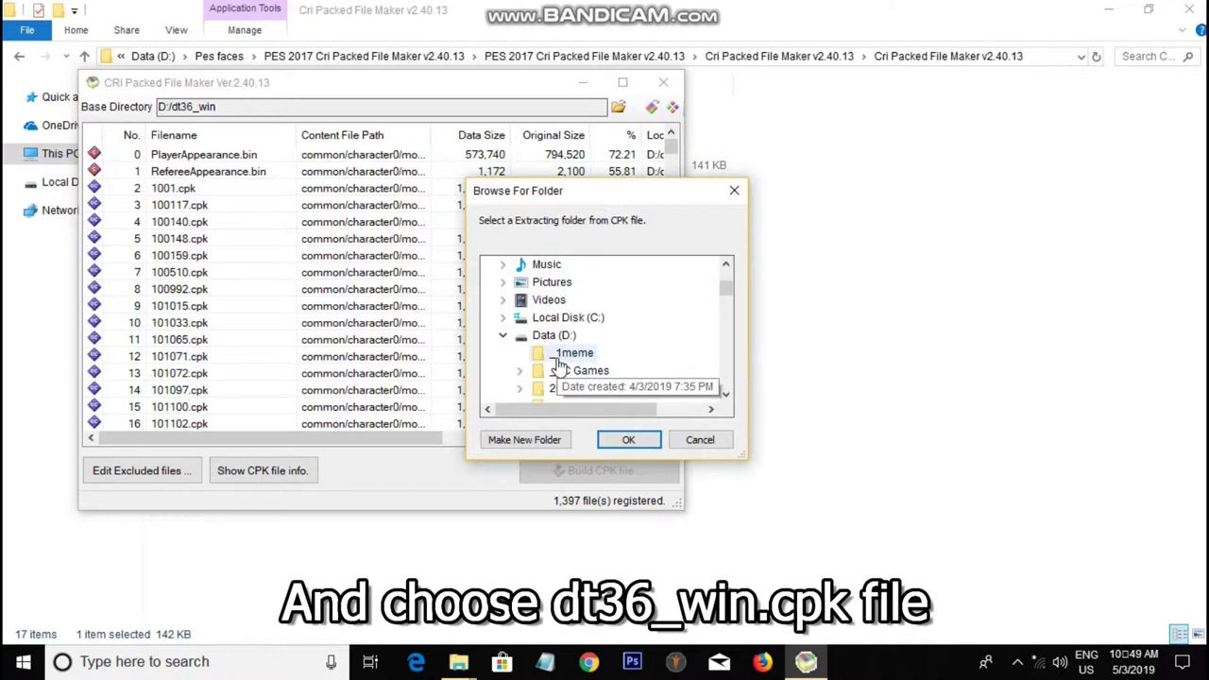
pyautogui.scroll(-1, 530, 367)
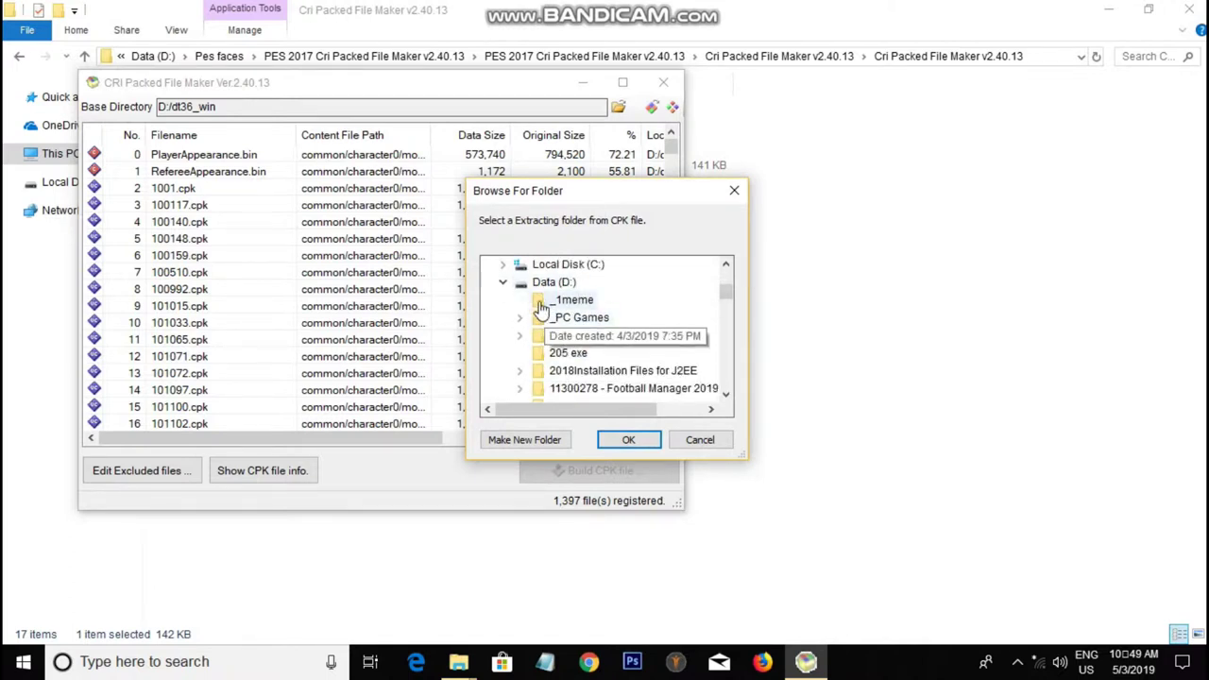
pyautogui.scroll(-4, 553, 351)
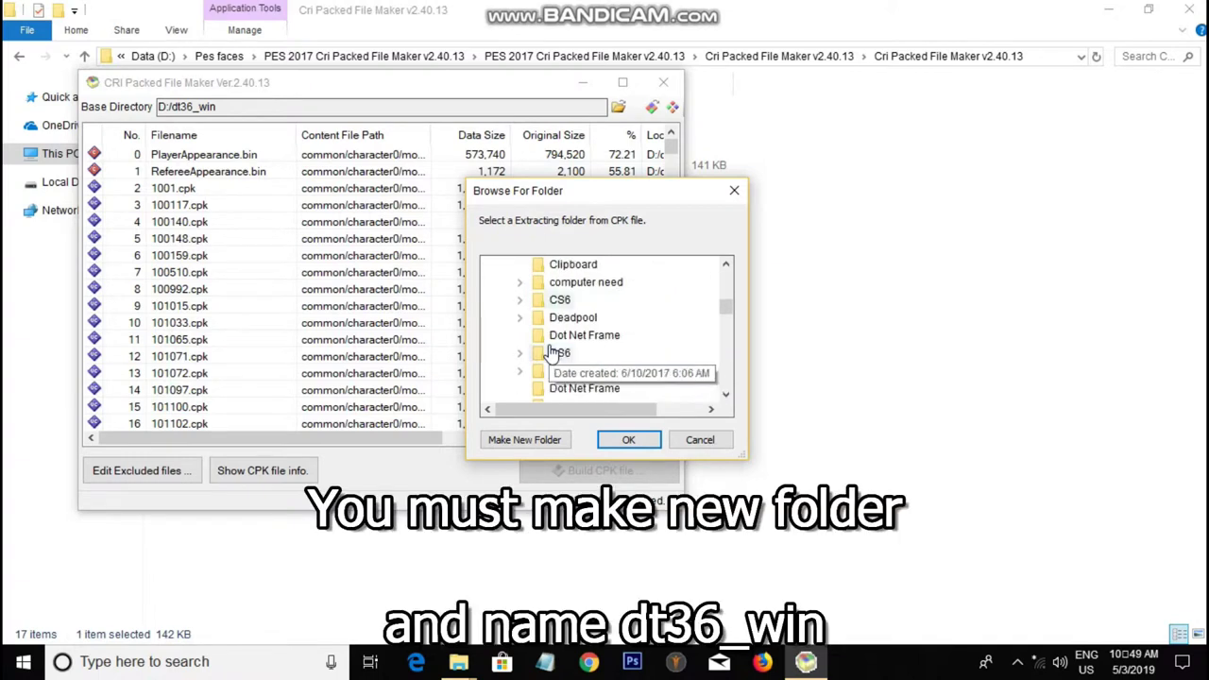
pyautogui.scroll(-1, 553, 351)
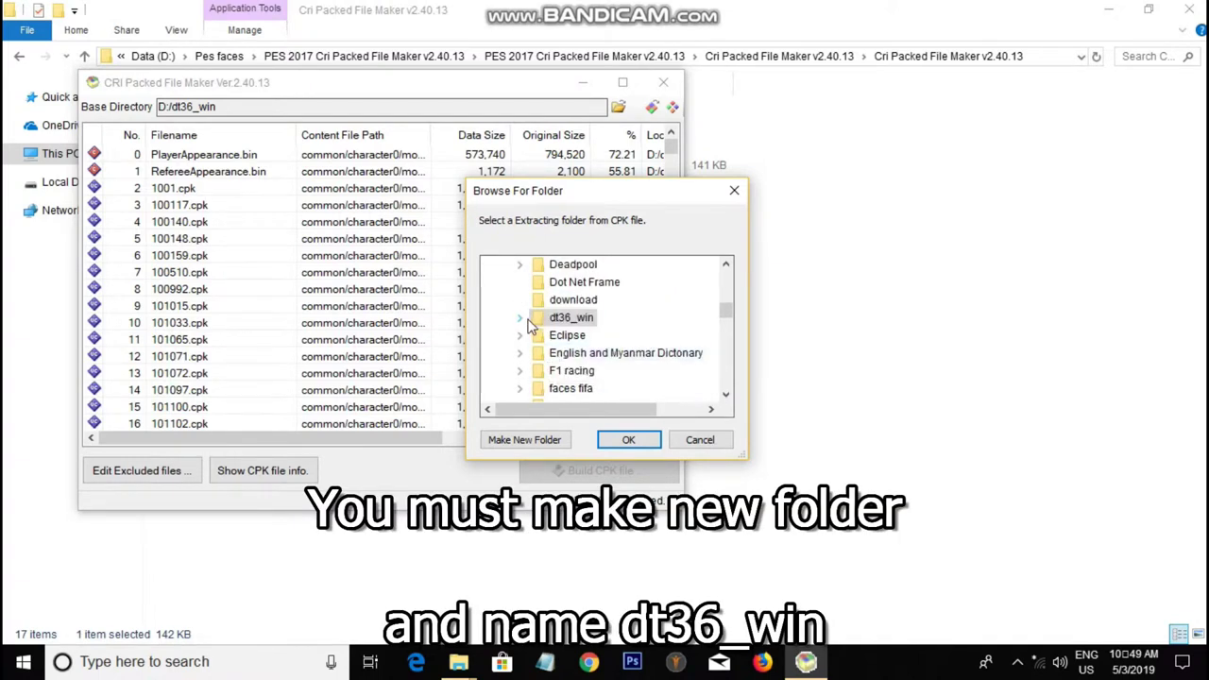
pyautogui.click(559, 321)
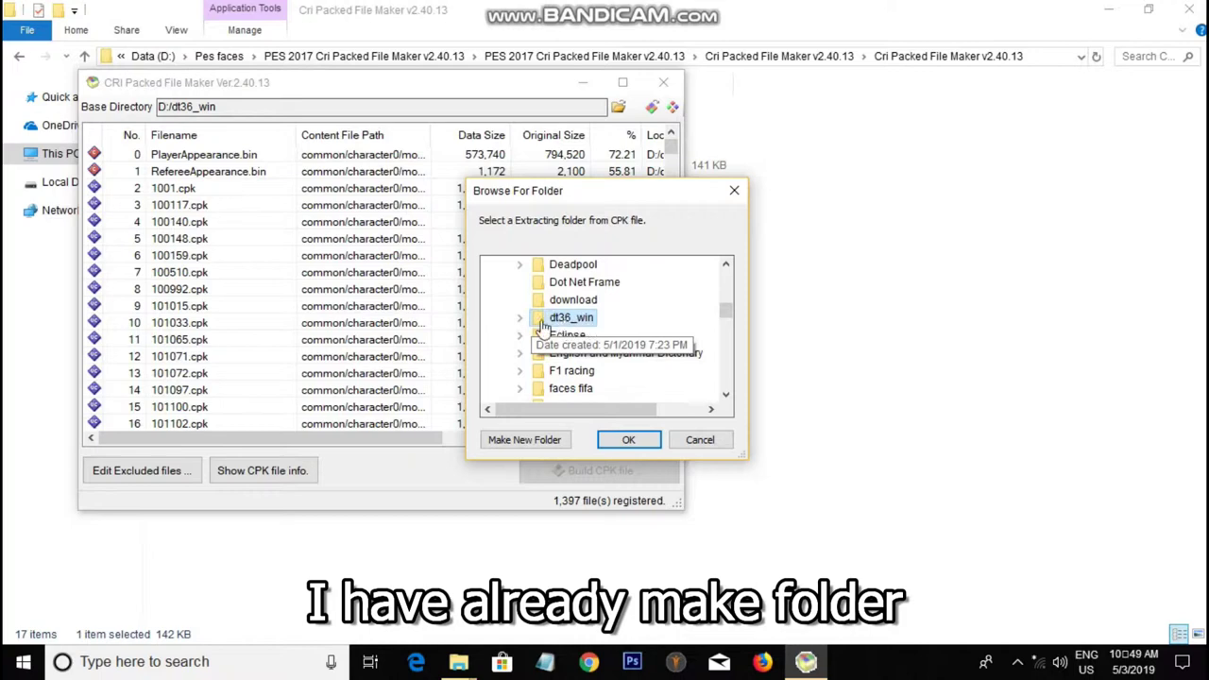
pyautogui.click(629, 442)
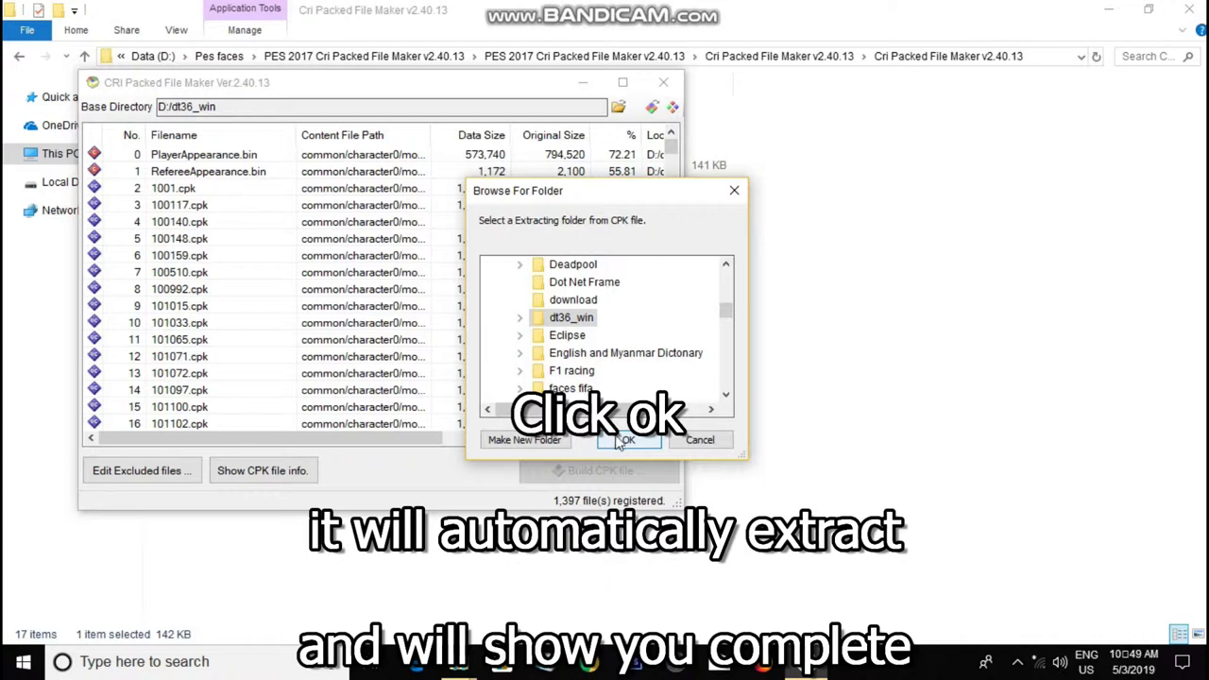
pyautogui.click(703, 448)
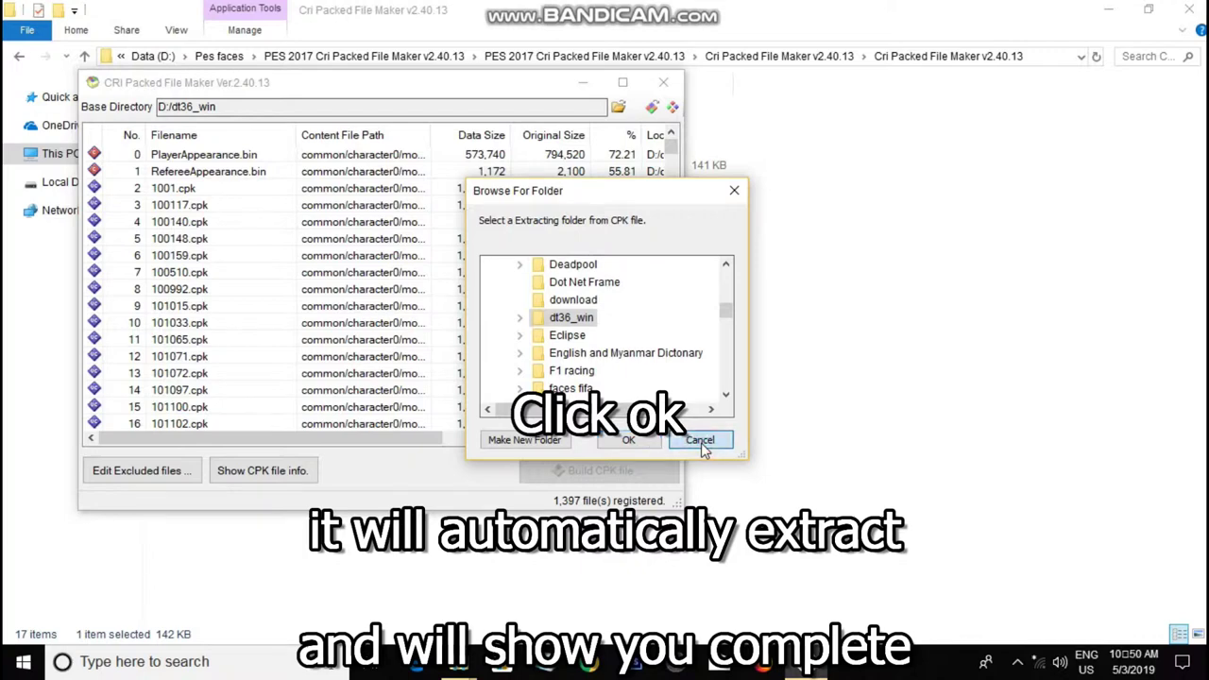
pyautogui.click(702, 446)
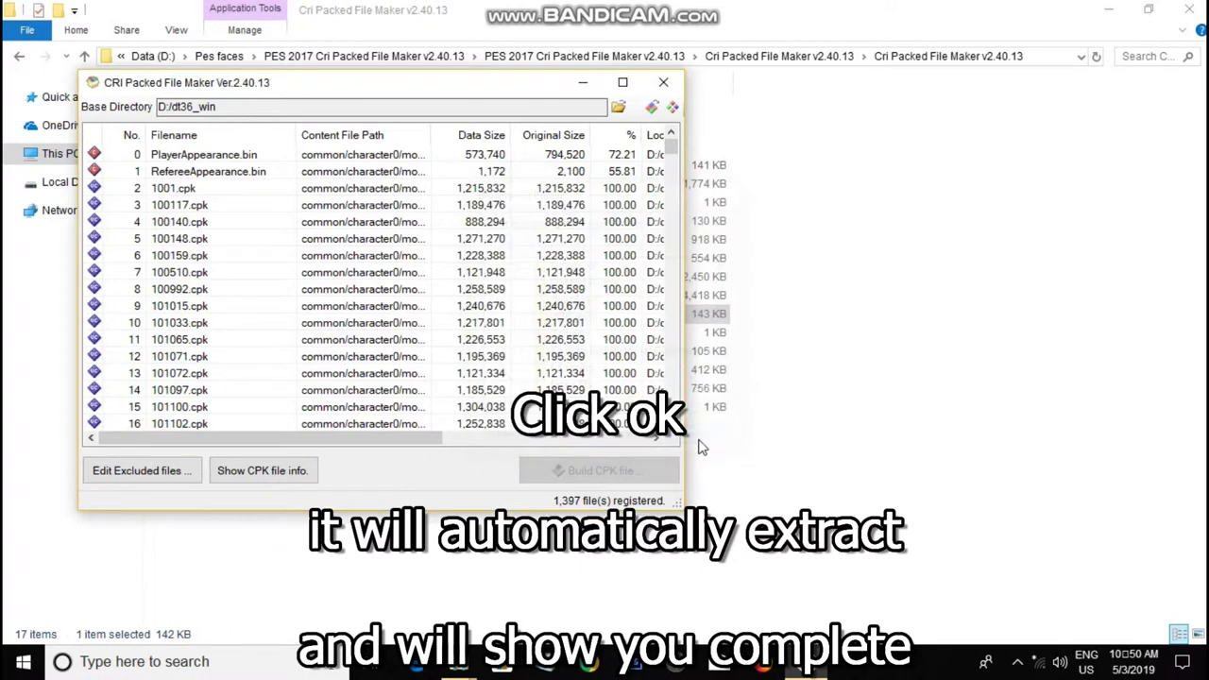
# Close CRI Packed File Maker and go back up to the Pes faces folder
pyautogui.click(662, 84)
pyautogui.click(89, 56)
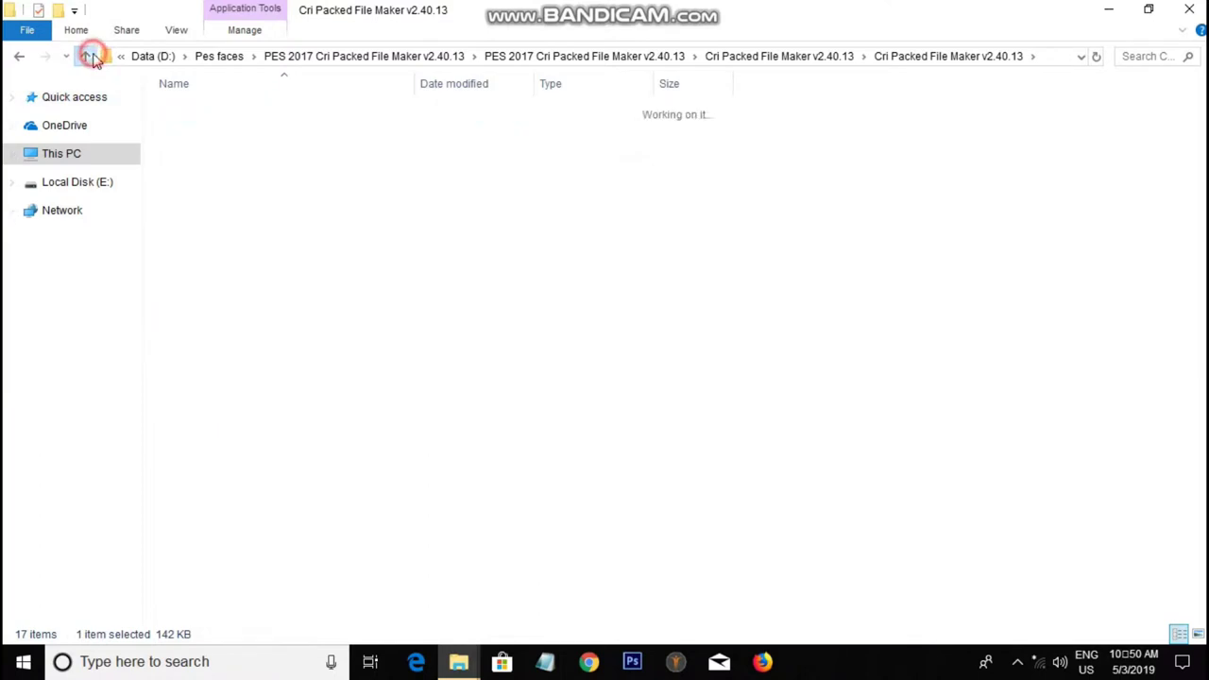
pyautogui.click(88, 56)
pyautogui.click(87, 57)
pyautogui.click(87, 57)
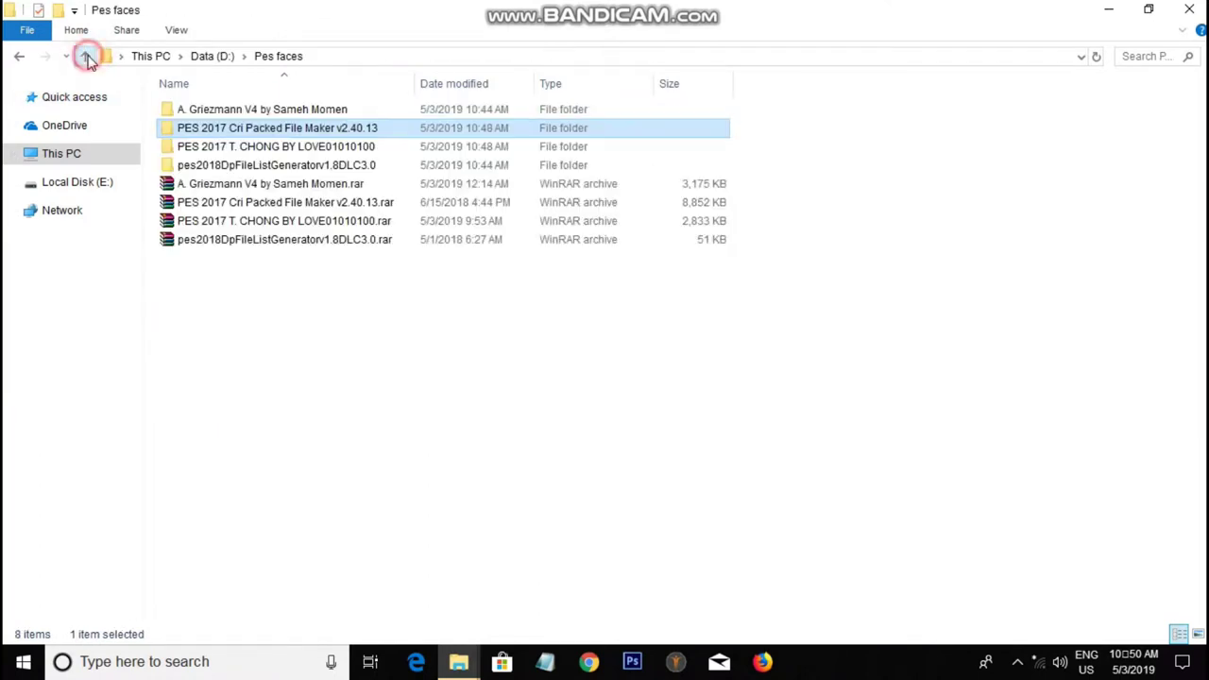
# Examine the extracted T. CHONG face folder, following ID_PLAYER through common, character0, model, character, face and real to the innermost ID_PLAYER folder
pyautogui.doubleClick(308, 151)
pyautogui.click(249, 113)
pyautogui.doubleClick(249, 113)
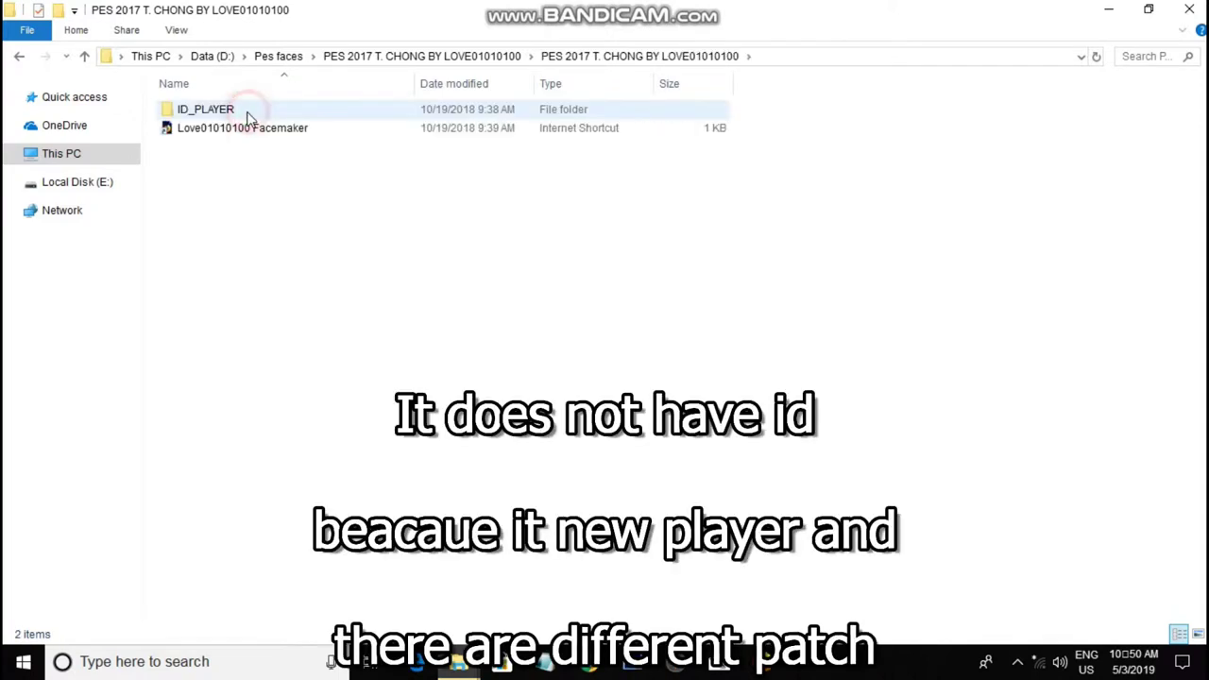
pyautogui.doubleClick(203, 115)
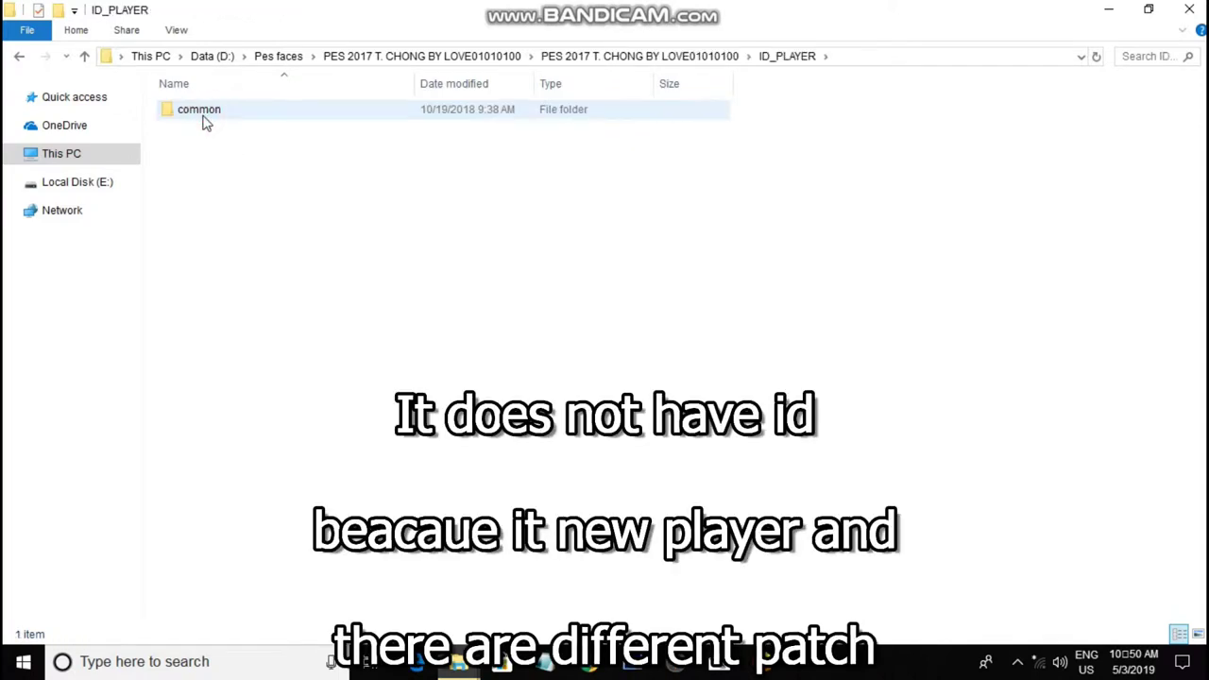
pyautogui.doubleClick(194, 115)
pyautogui.doubleClick(224, 113)
pyautogui.doubleClick(286, 113)
pyautogui.doubleClick(243, 110)
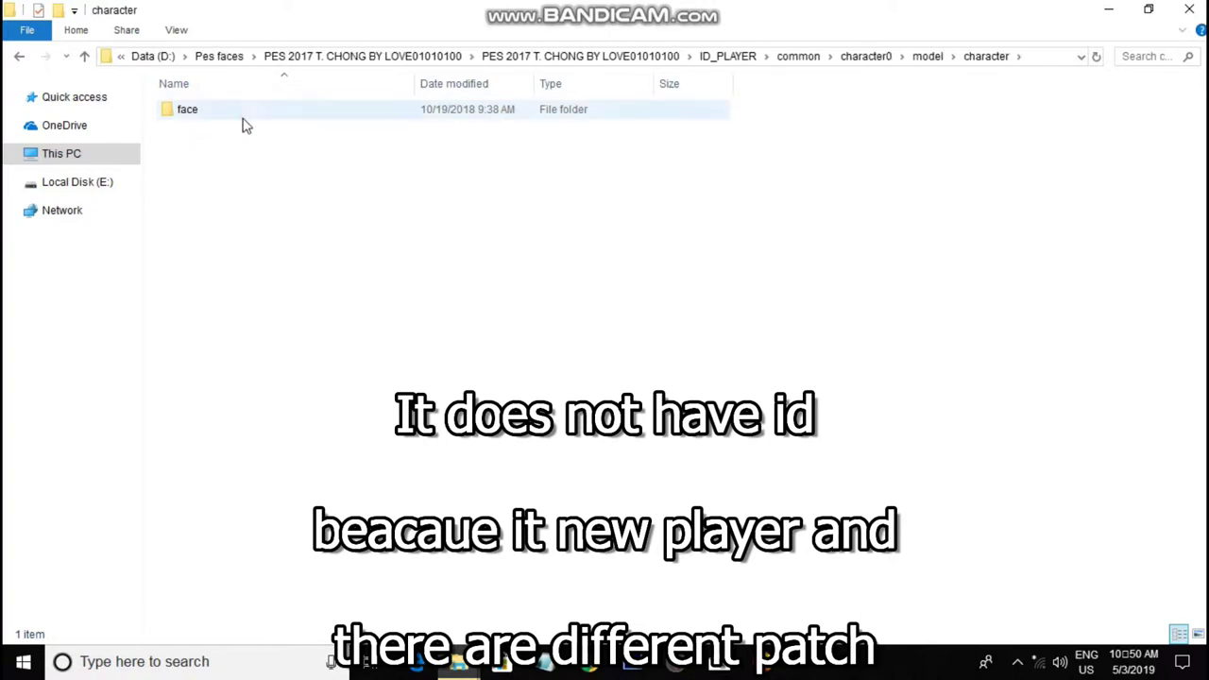
pyautogui.doubleClick(243, 119)
pyautogui.doubleClick(243, 119)
pyautogui.doubleClick(243, 117)
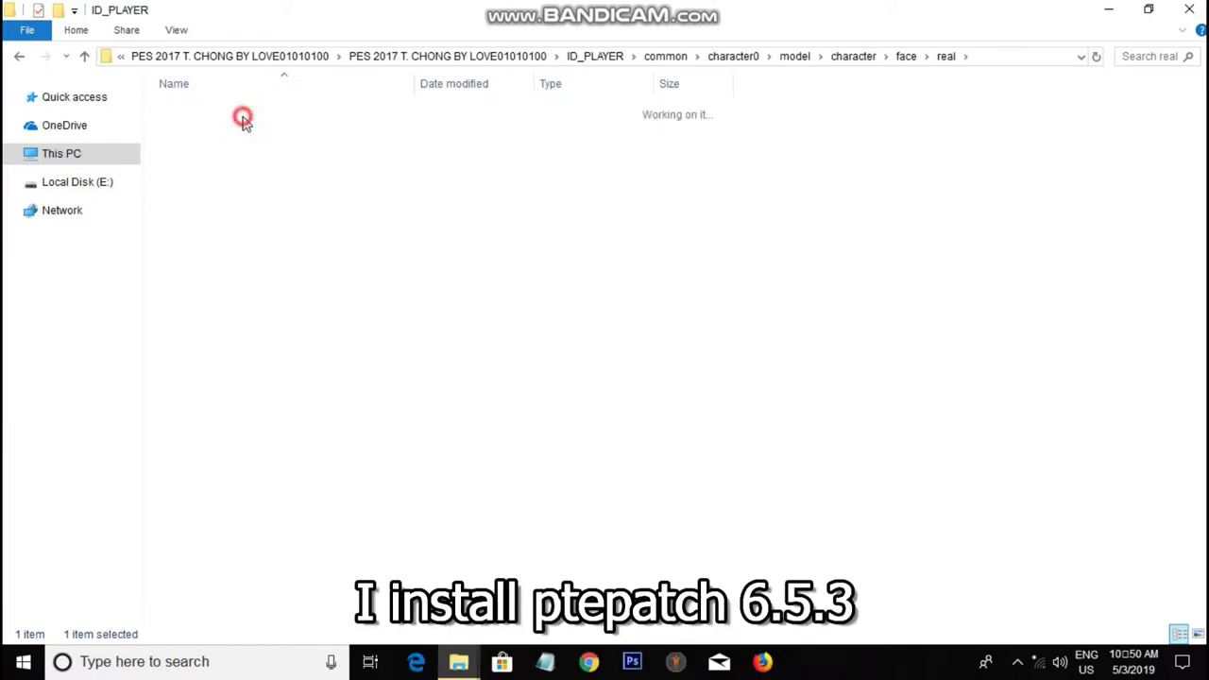
# Leave the innermost ID_PLAYER folder and return up to the Pes faces folder
pyautogui.click(82, 58)
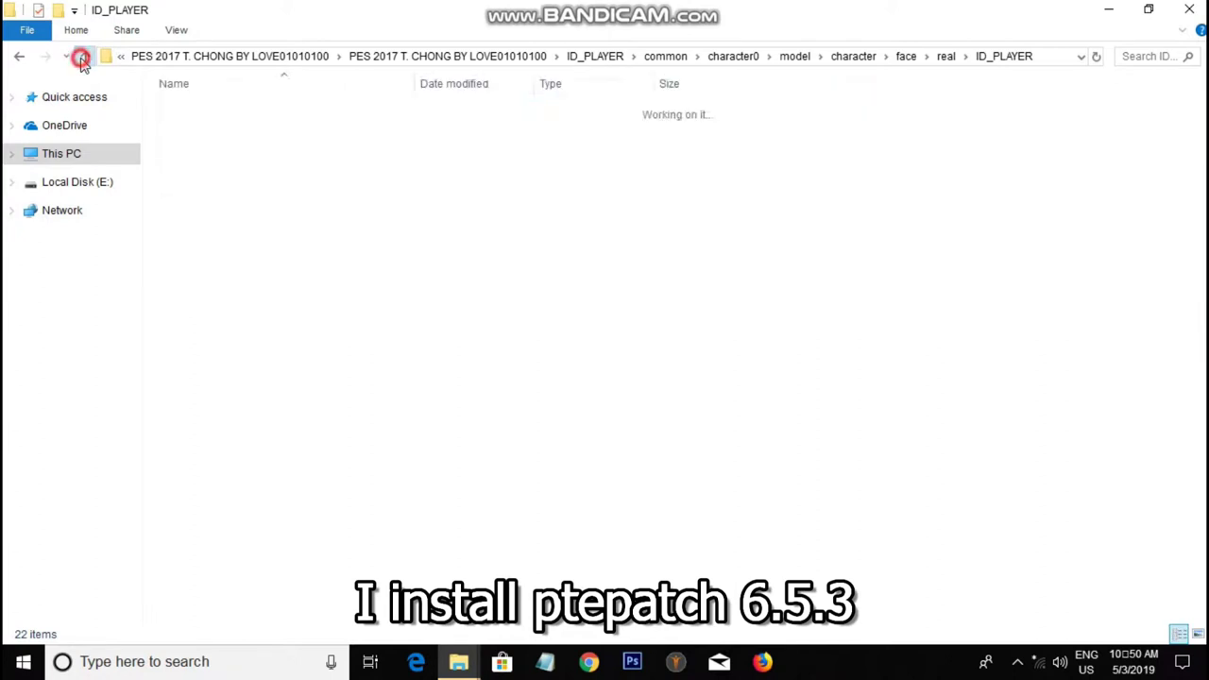
pyautogui.click(82, 58)
pyautogui.click(82, 59)
pyautogui.click(82, 59)
pyautogui.click(82, 59)
pyautogui.click(83, 58)
pyautogui.click(82, 59)
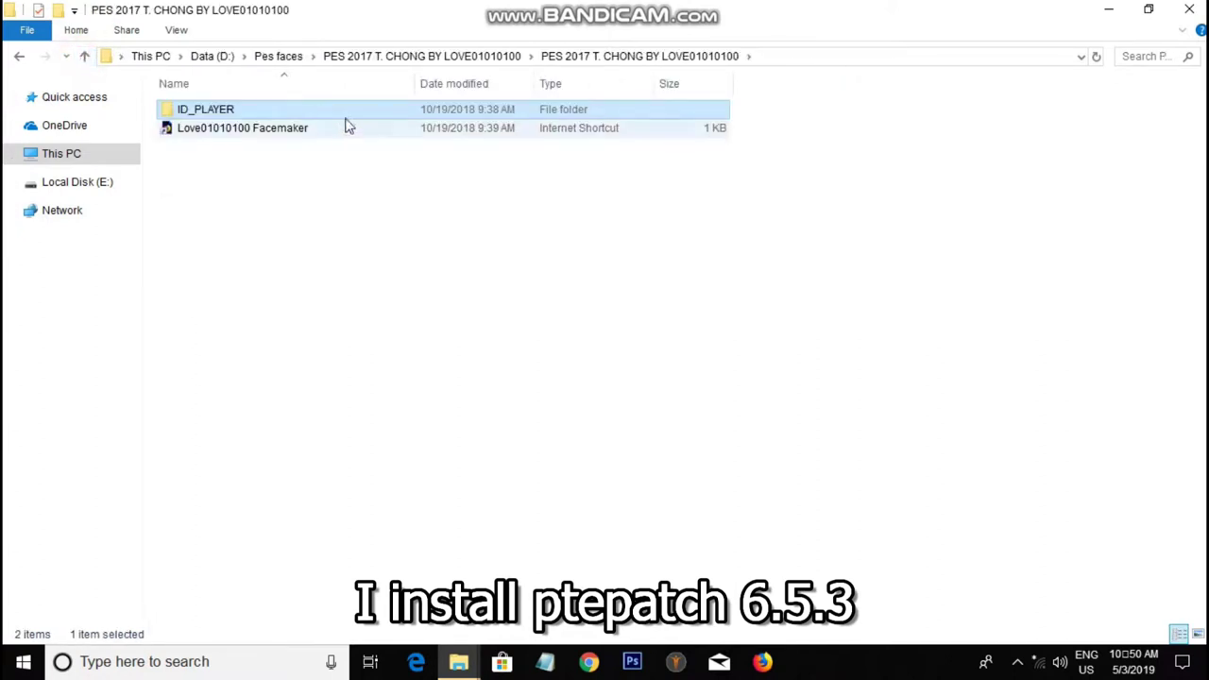
pyautogui.click(82, 57)
pyautogui.click(82, 56)
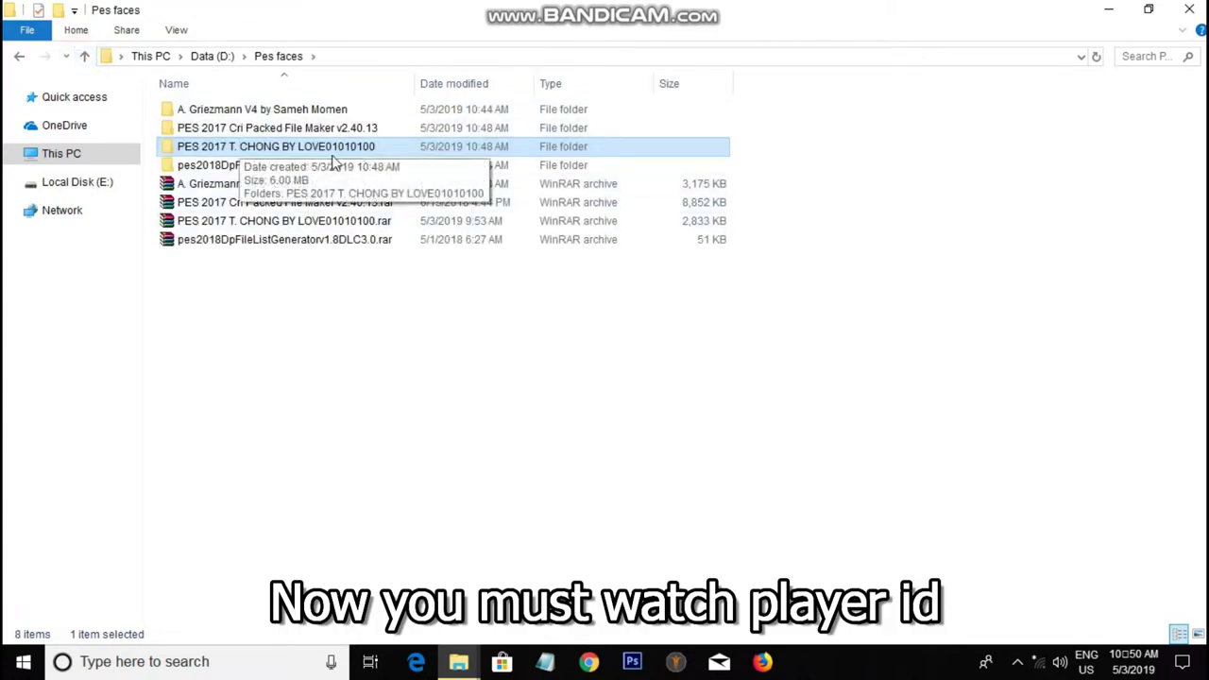
# Paste PES_ZS_2017_EDITOR.rar into Pes faces and extract it into a folder named PES_ZS_2017_EDITOR
pyautogui.hotkey('ctrl', 'v')
pyautogui.click(218, 319)
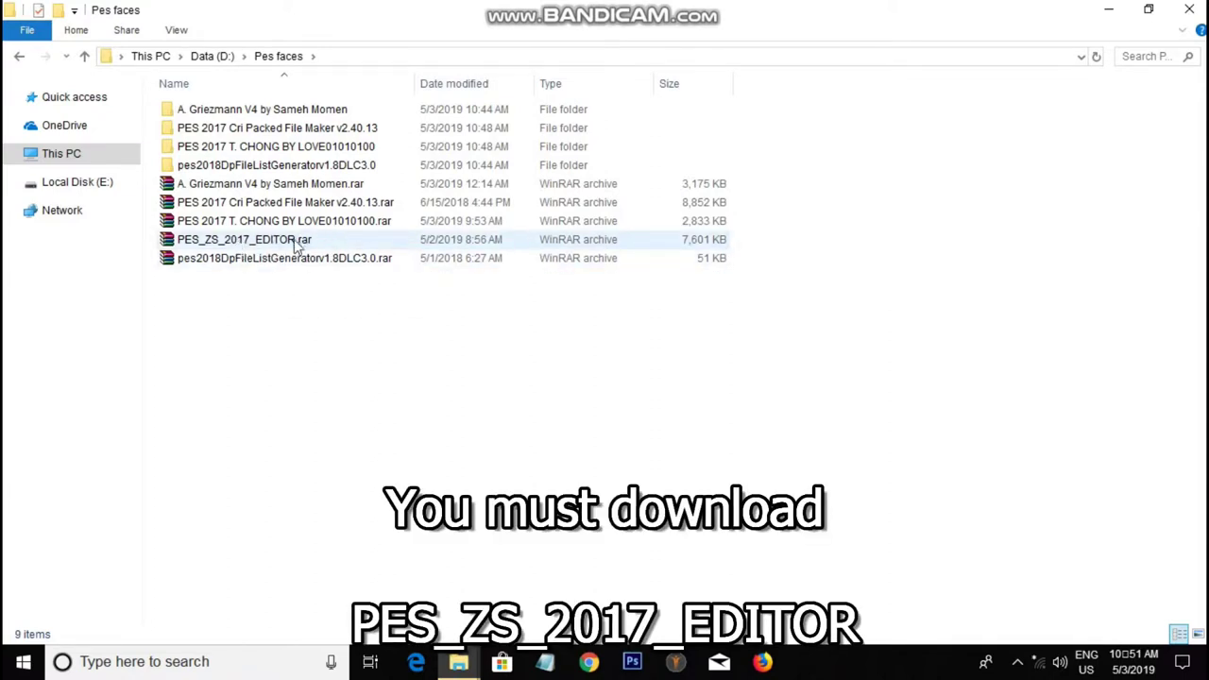
pyautogui.rightClick(257, 239)
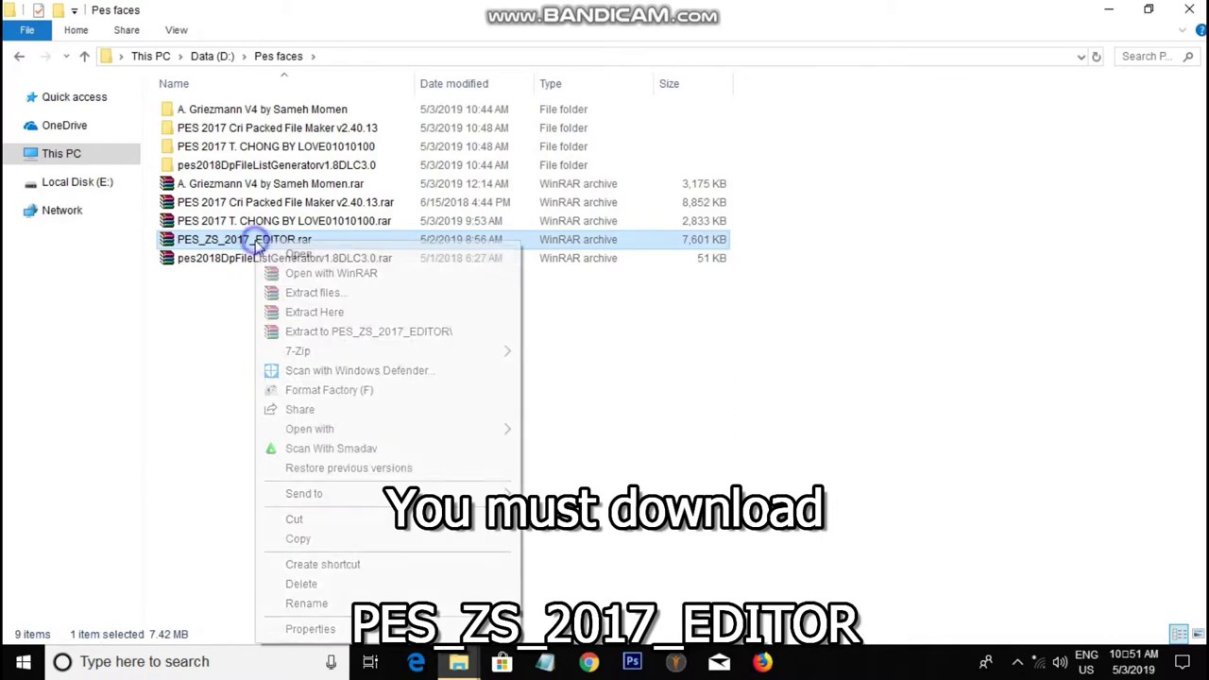
pyautogui.click(317, 292)
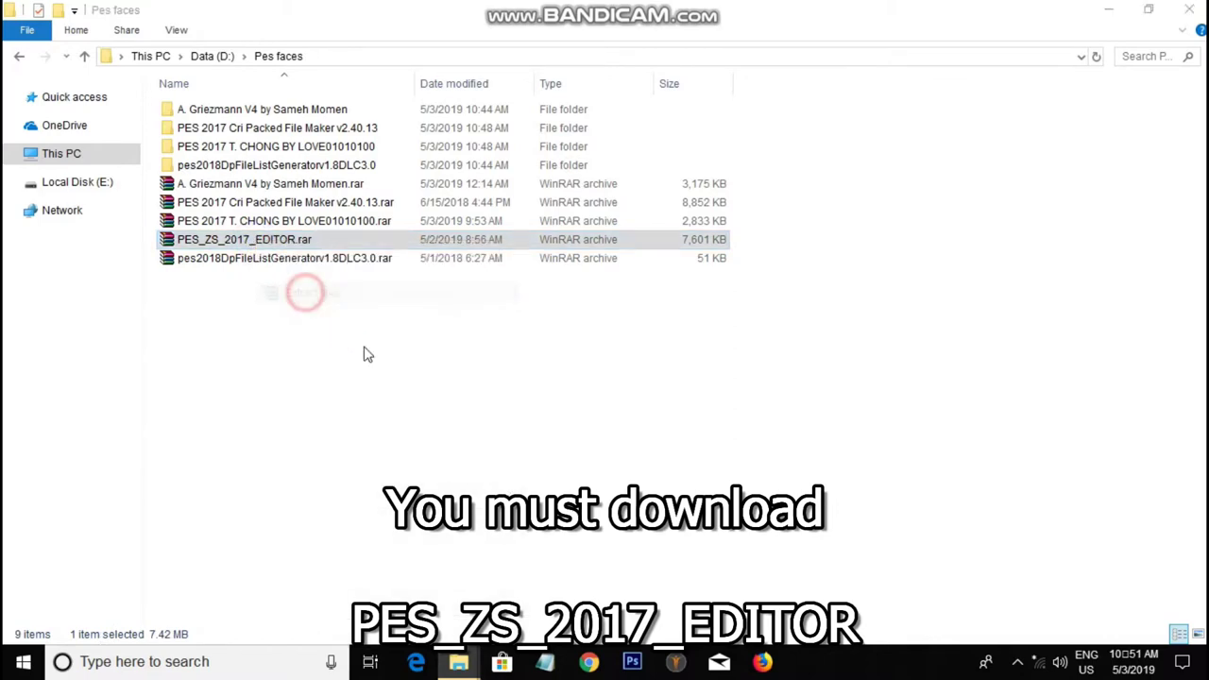
pyautogui.click(647, 512)
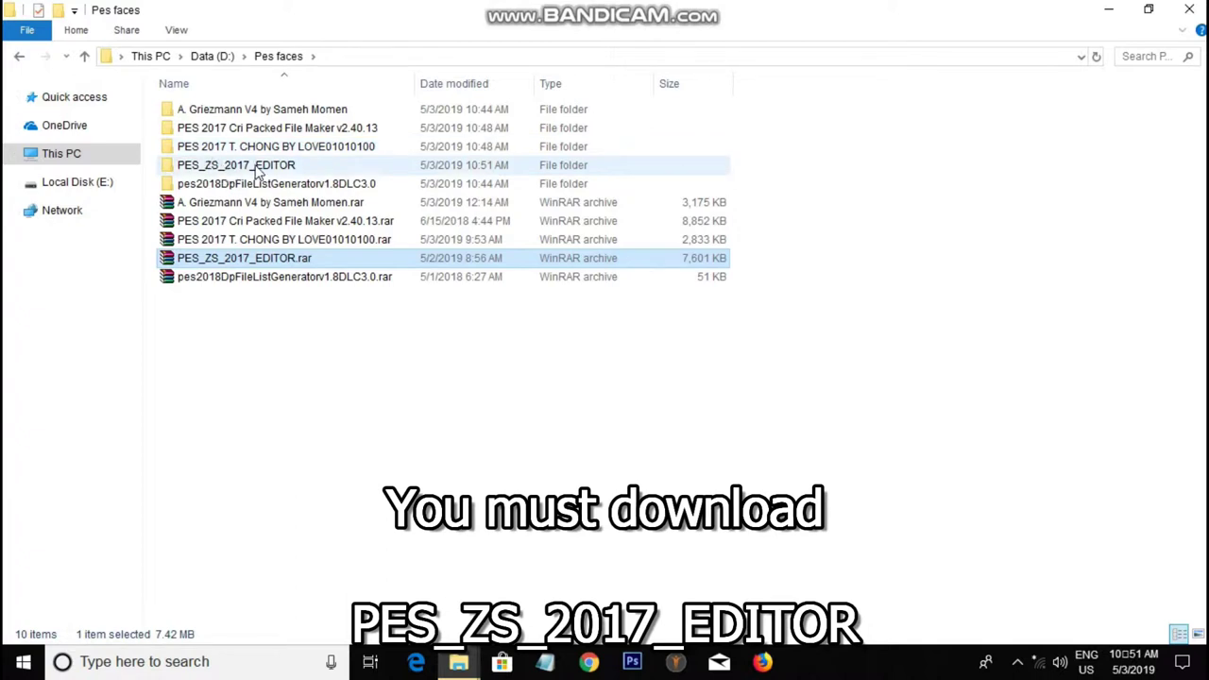
# Open the nested PES_ZS_2017_EDITOR folder and run PES_ZS_2017_EDITOR.exe as administrator, granting the requested permission
pyautogui.doubleClick(257, 170)
pyautogui.doubleClick(243, 110)
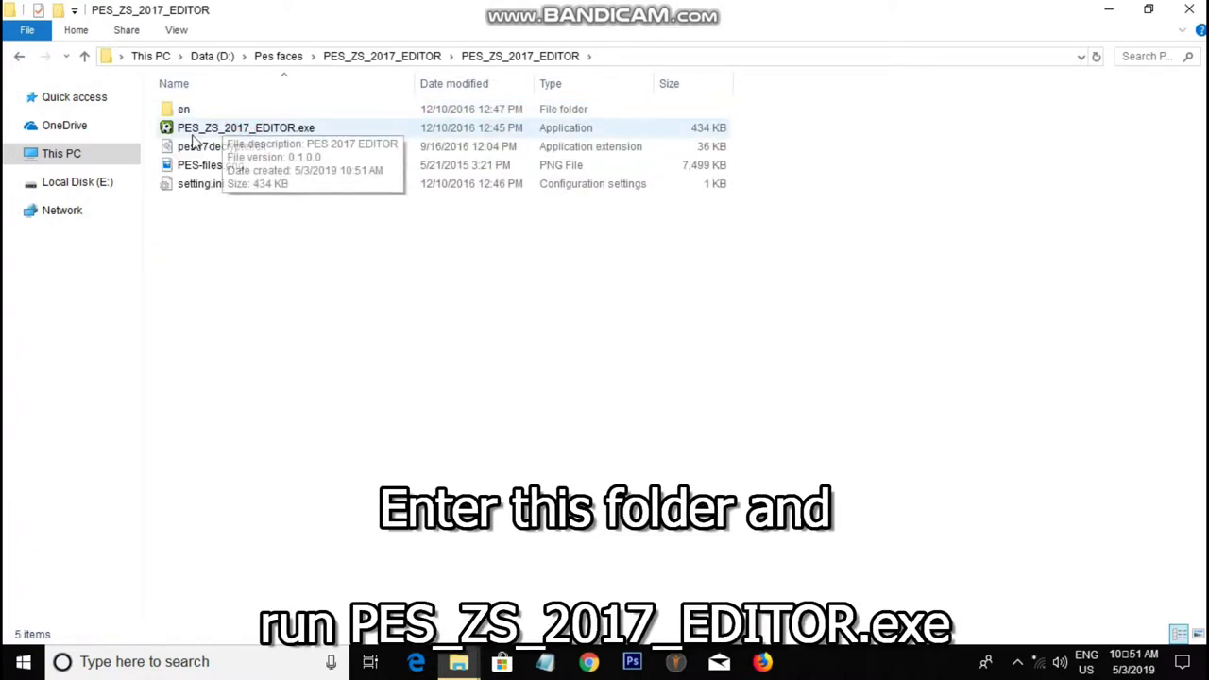
pyautogui.click(197, 129)
pyautogui.rightClick(199, 129)
pyautogui.click(283, 166)
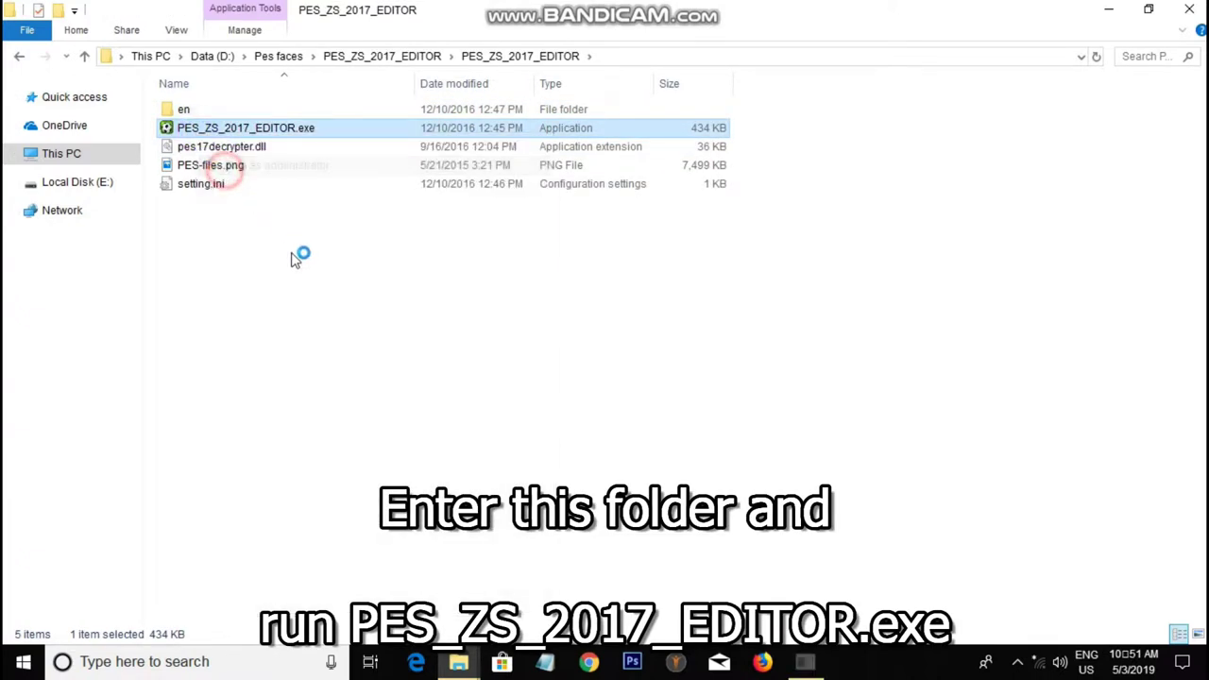
pyautogui.click(482, 470)
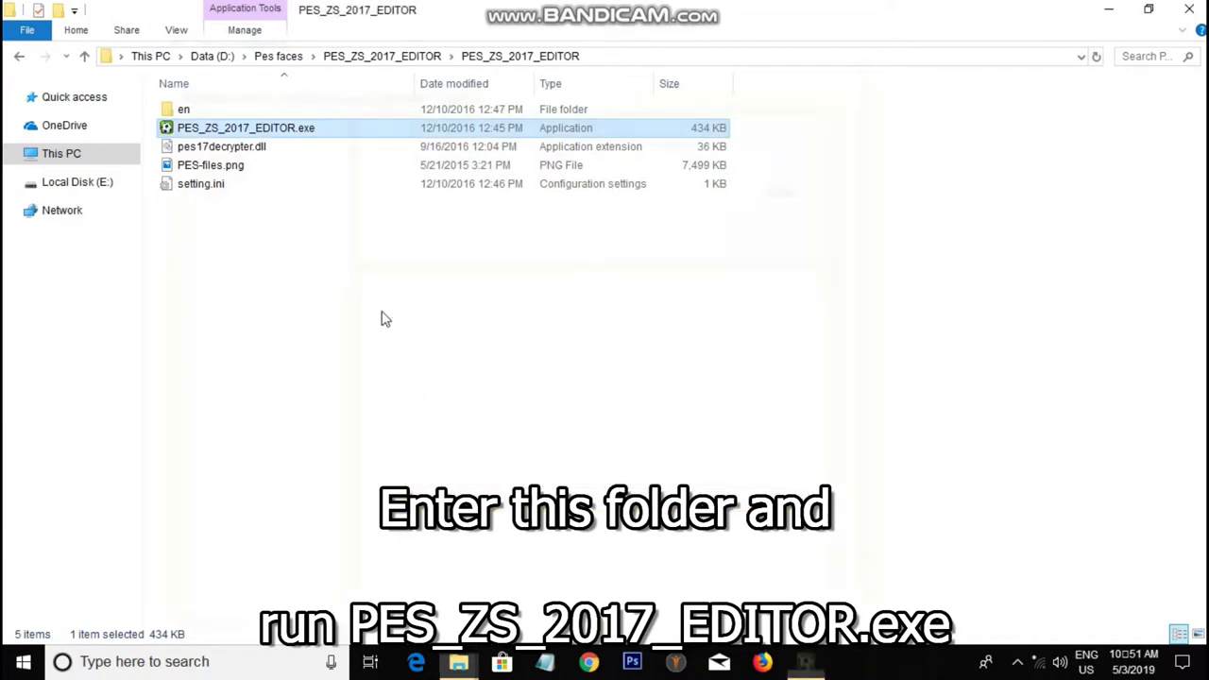
# Open the EDIT00000000 save file from the Pro Evolution Soccer 2017 save folder
pyautogui.click(171, 57)
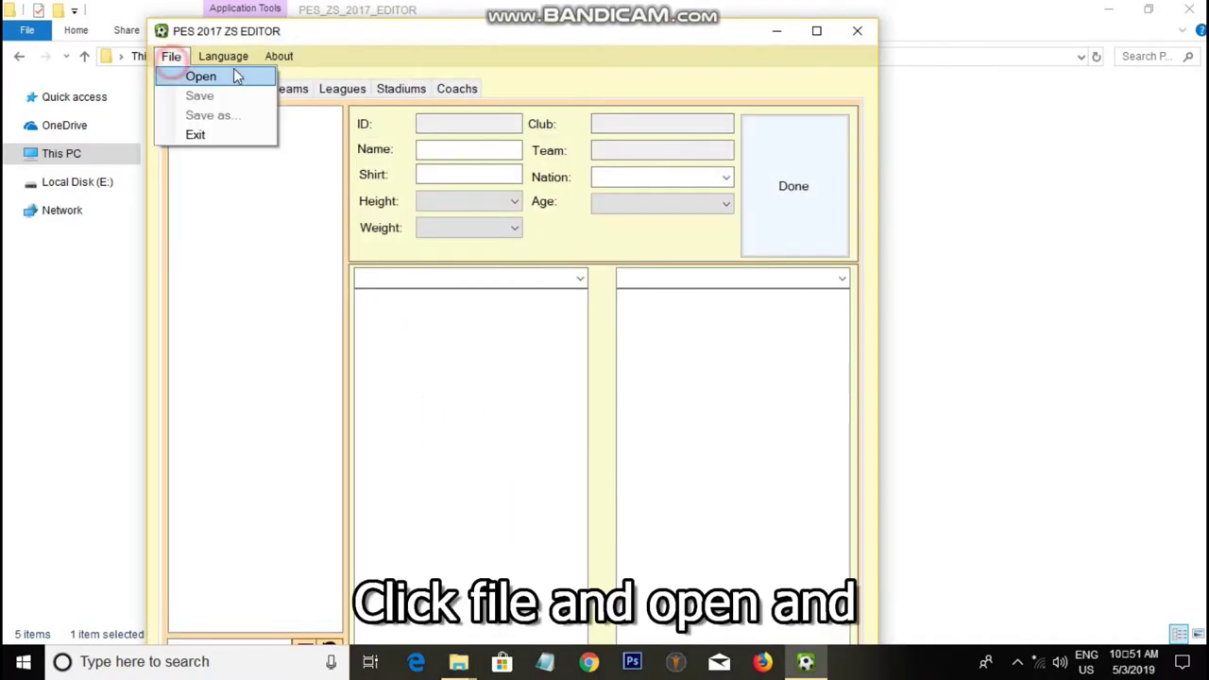
pyautogui.click(223, 80)
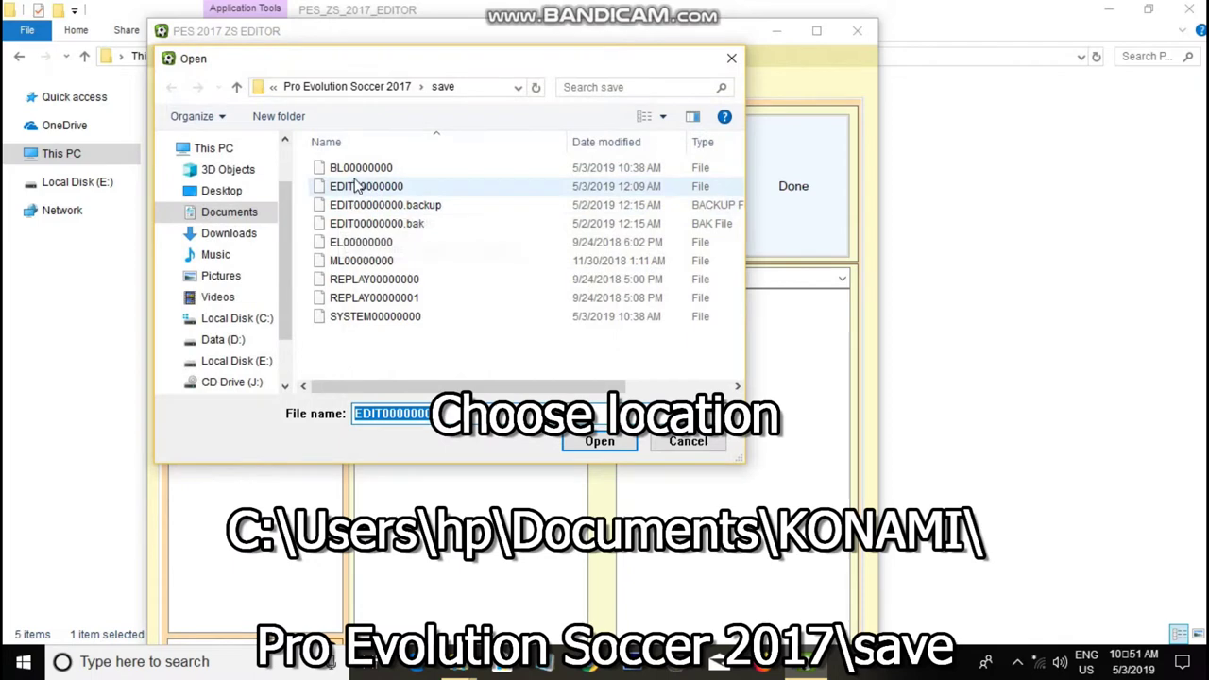
pyautogui.click(388, 187)
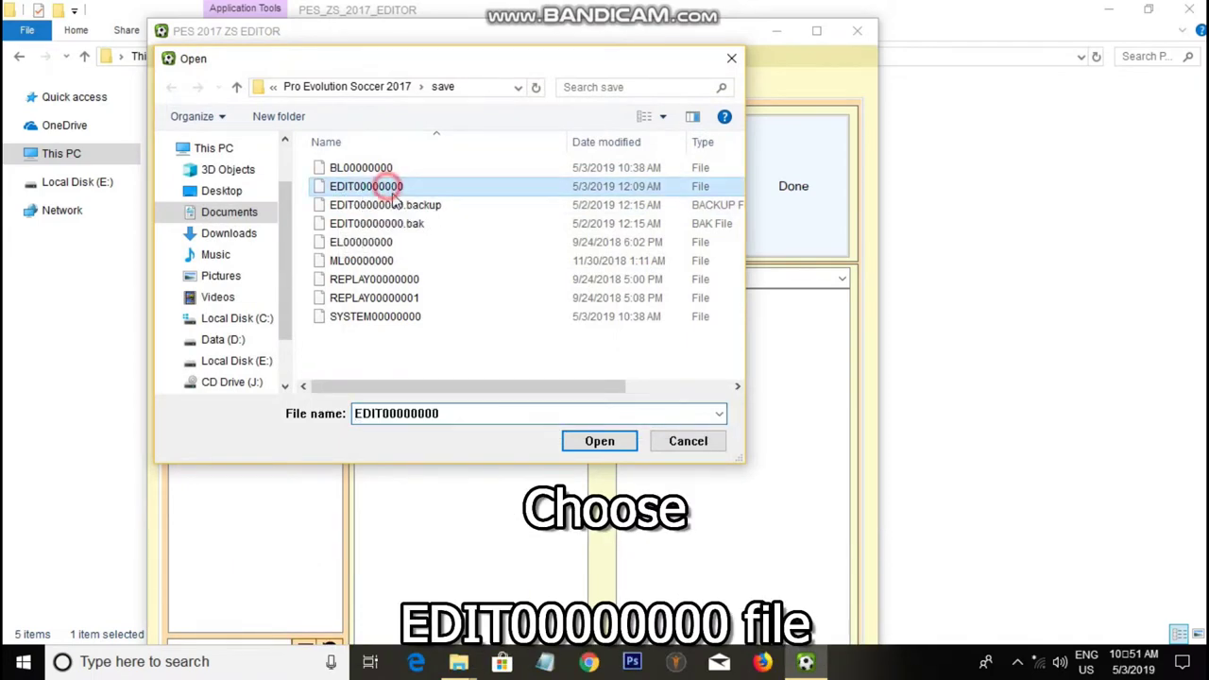
pyautogui.click(597, 442)
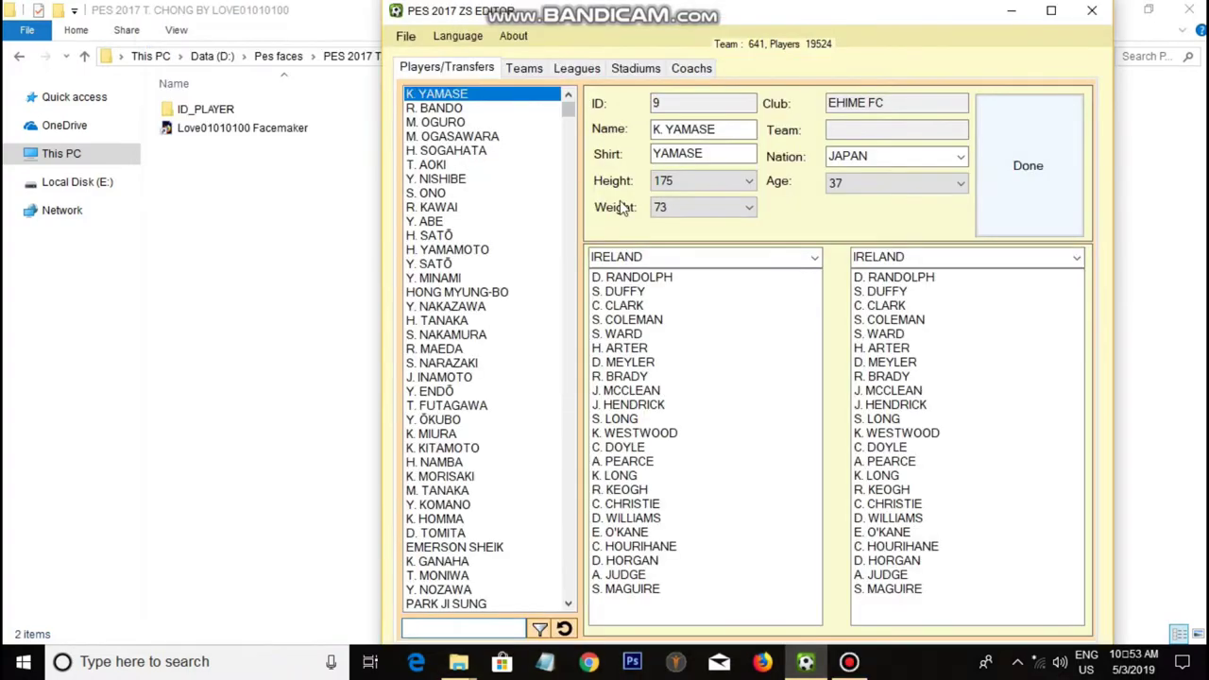
# Show the MANCHESTER UNITED squad in the first team list in place of IRELAND
pyautogui.click(815, 258)
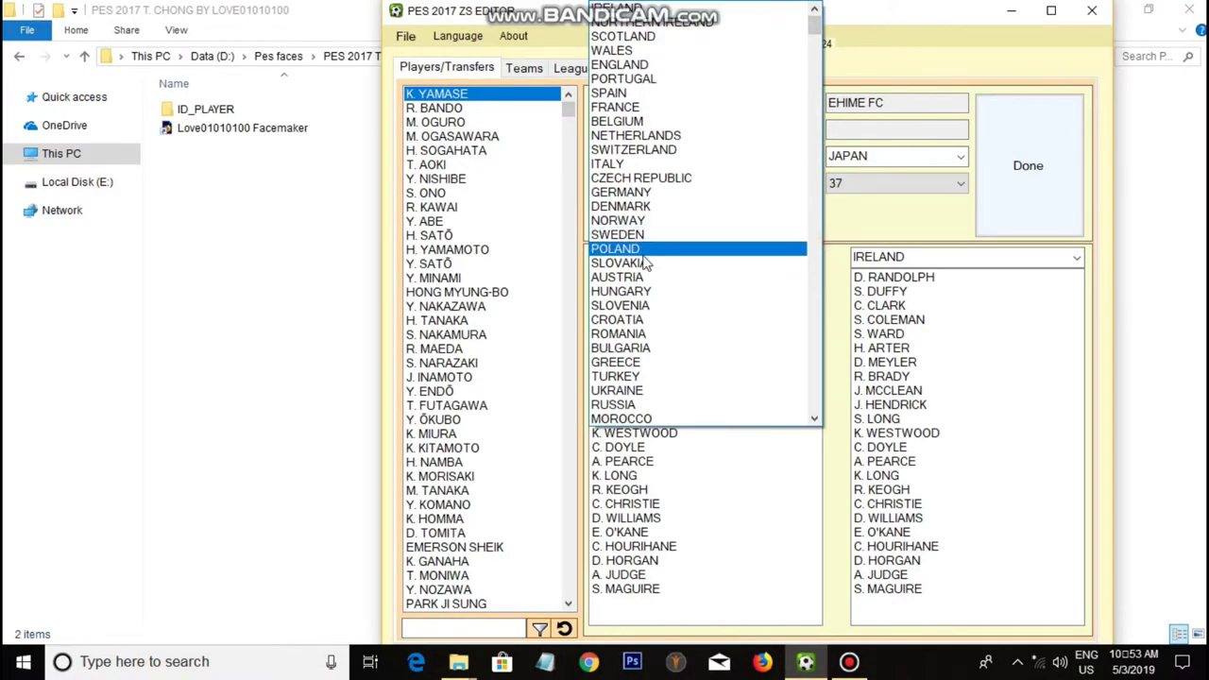
pyautogui.scroll(-1, 652, 302)
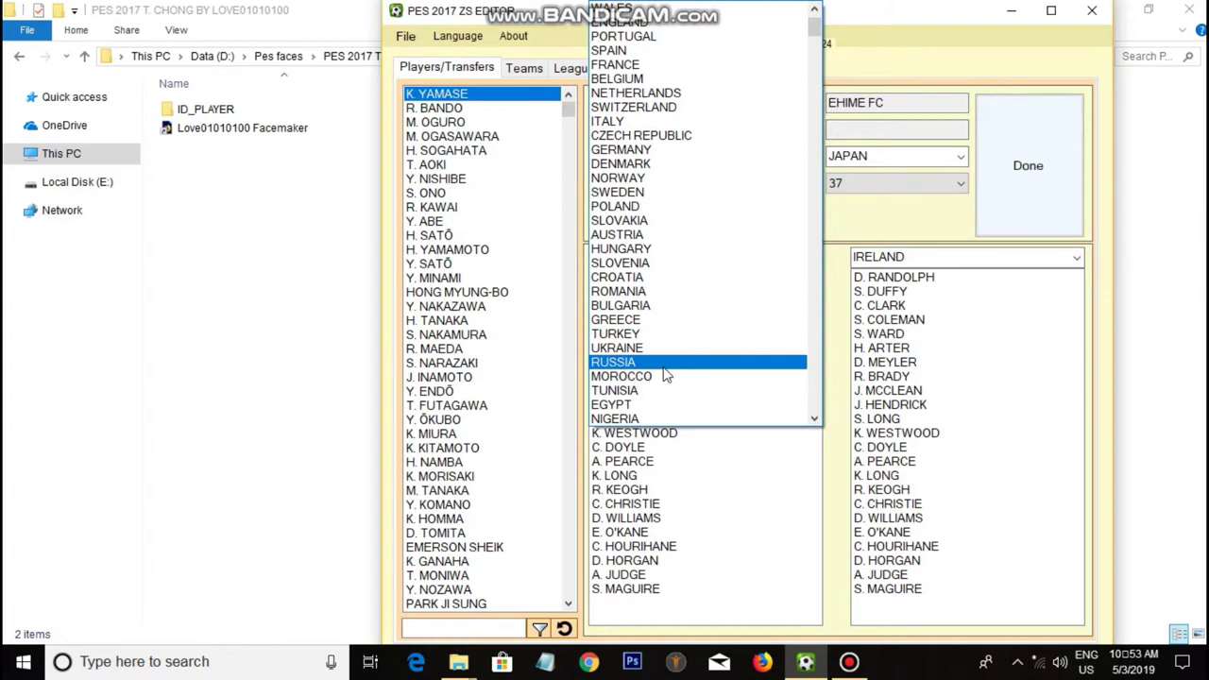
pyautogui.scroll(-2, 666, 375)
pyautogui.scroll(-5, 666, 375)
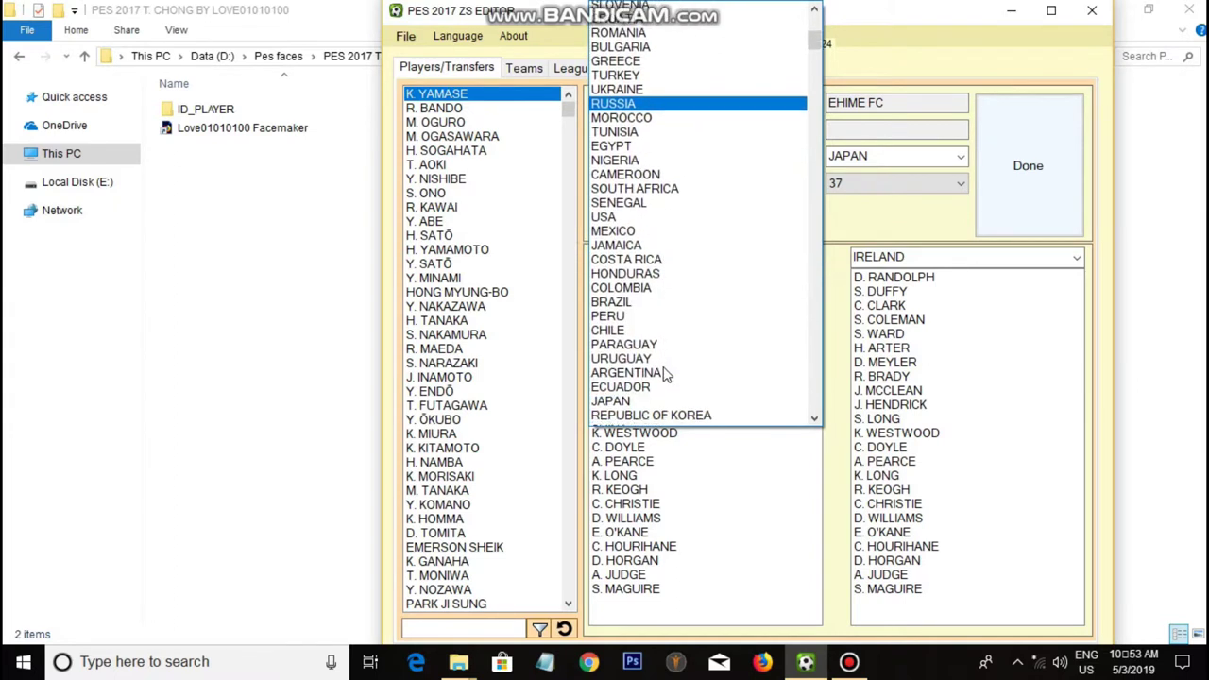
pyautogui.scroll(-5, 666, 375)
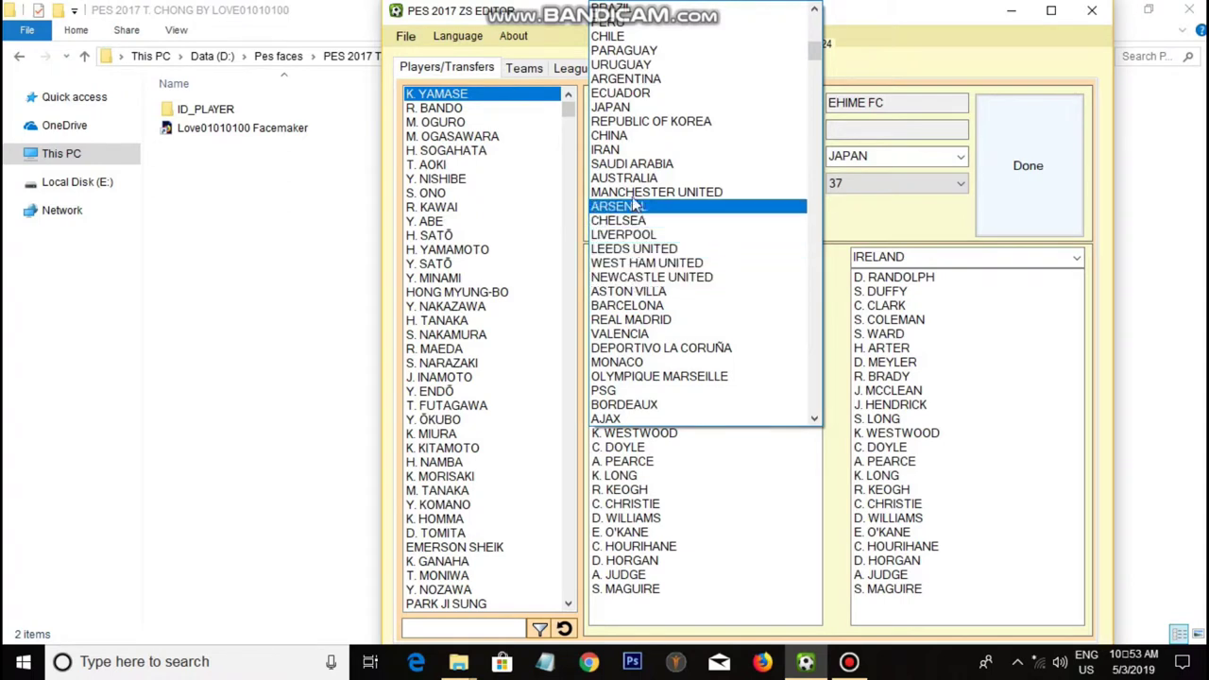
pyautogui.click(664, 193)
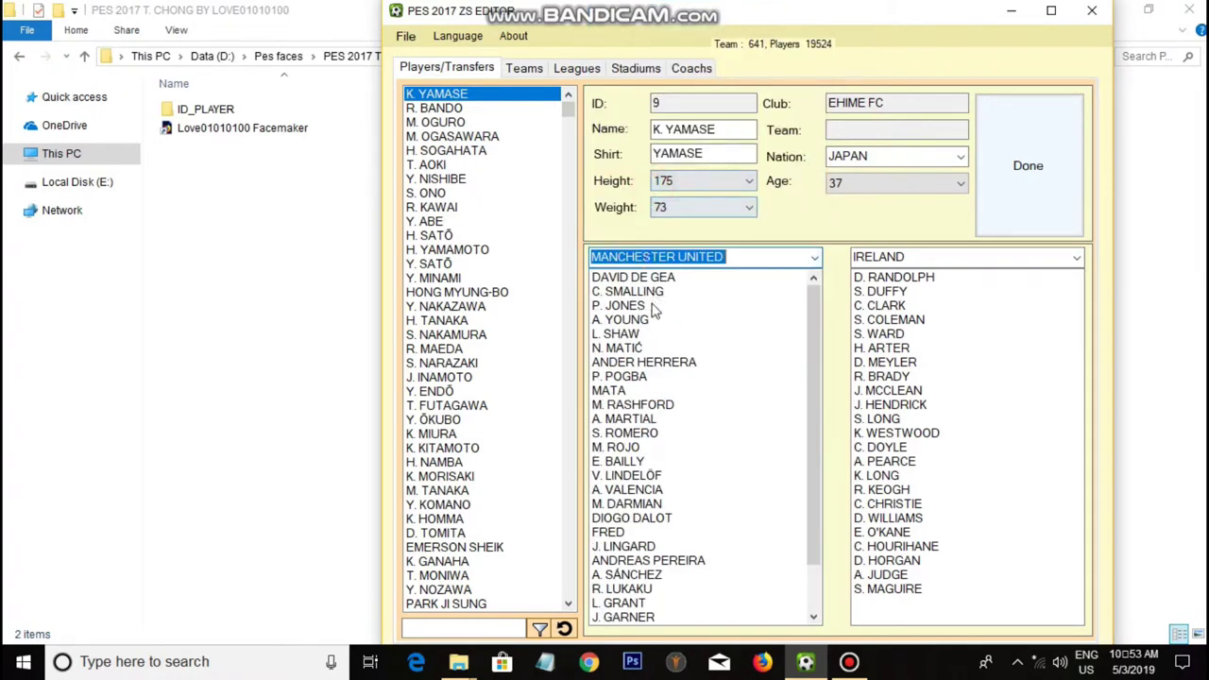
# Select T. CHONG in the Manchester United squad and copy his player ID
pyautogui.scroll(-2, 652, 459)
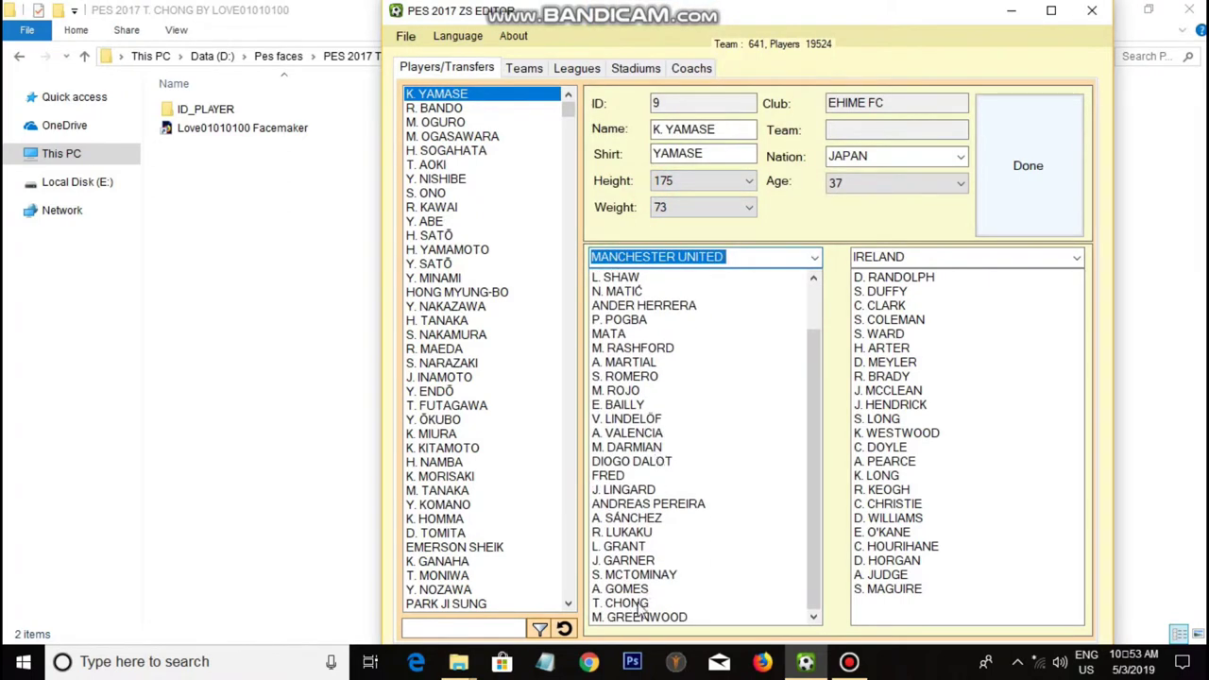
pyautogui.click(622, 605)
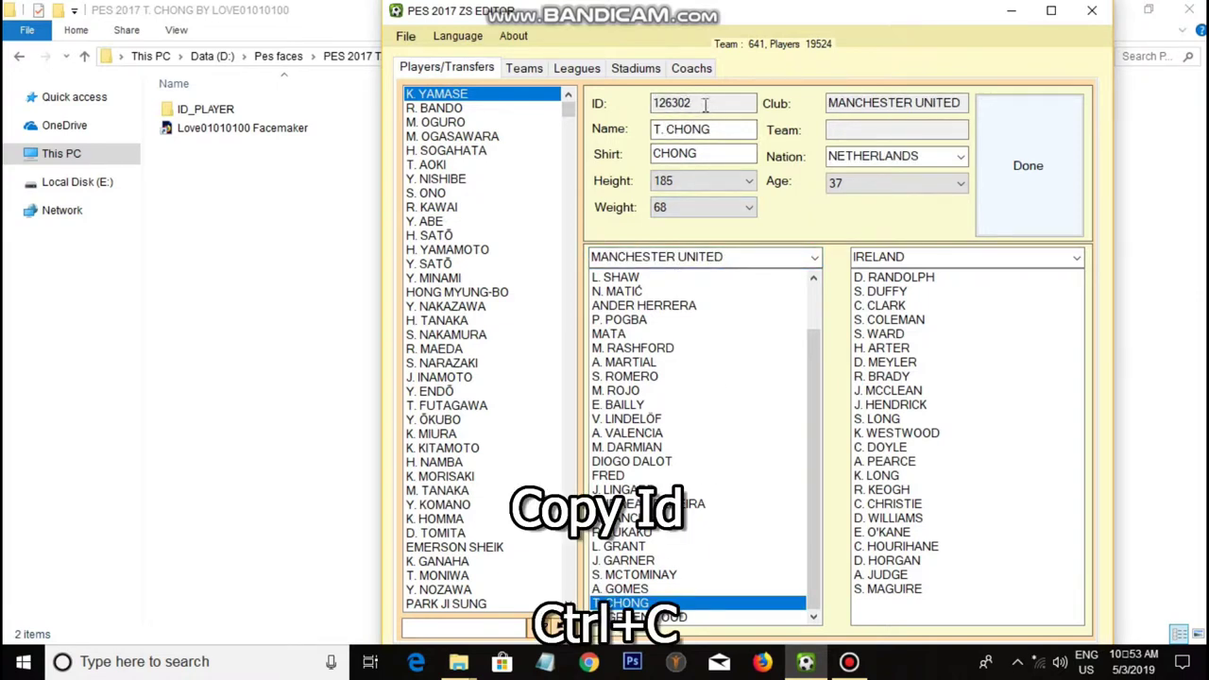
pyautogui.moveTo(704, 105); pyautogui.dragTo(636, 102)
pyautogui.hotkey('ctrl', 'c')
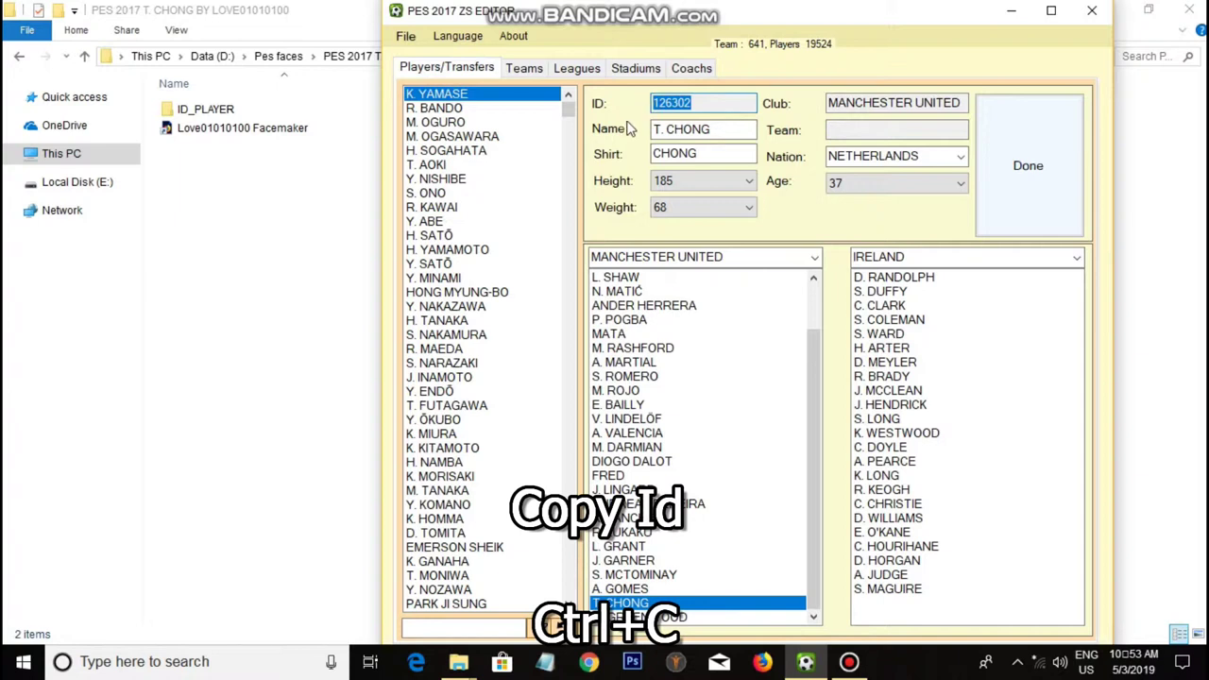
# Switch to File Explorer and rename the outer ID_PLAYER folder to the copied player ID, 126302
pyautogui.click(331, 238)
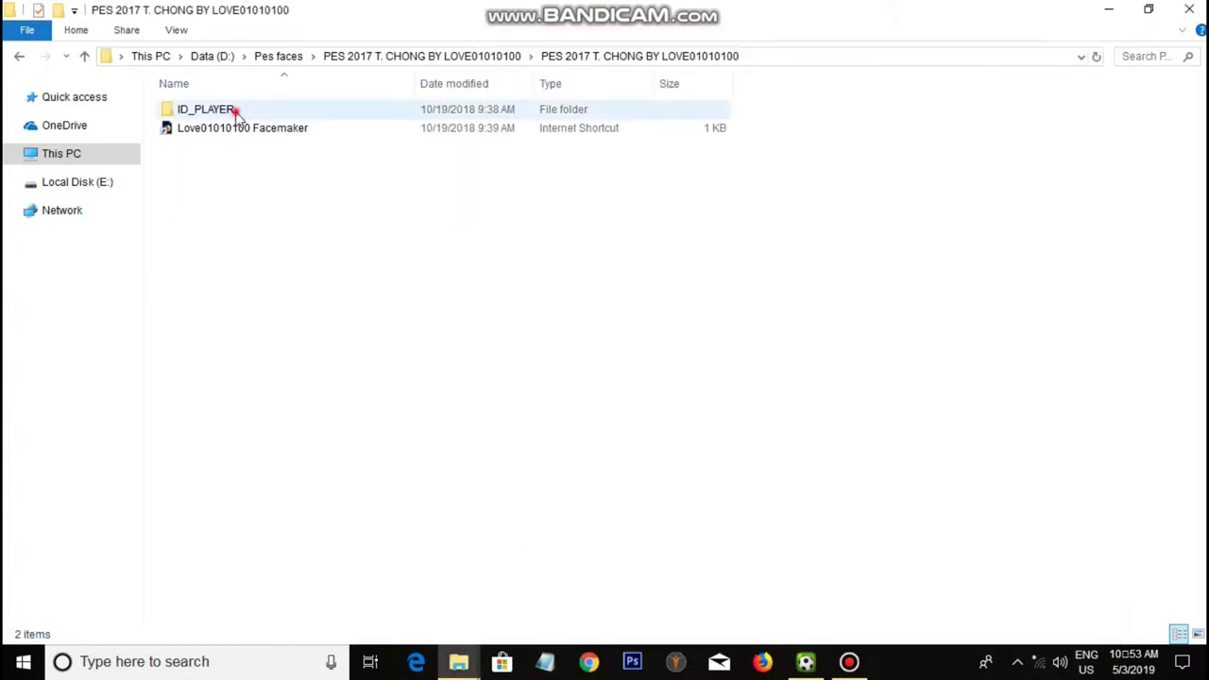
pyautogui.click(239, 117)
pyautogui.click(241, 112)
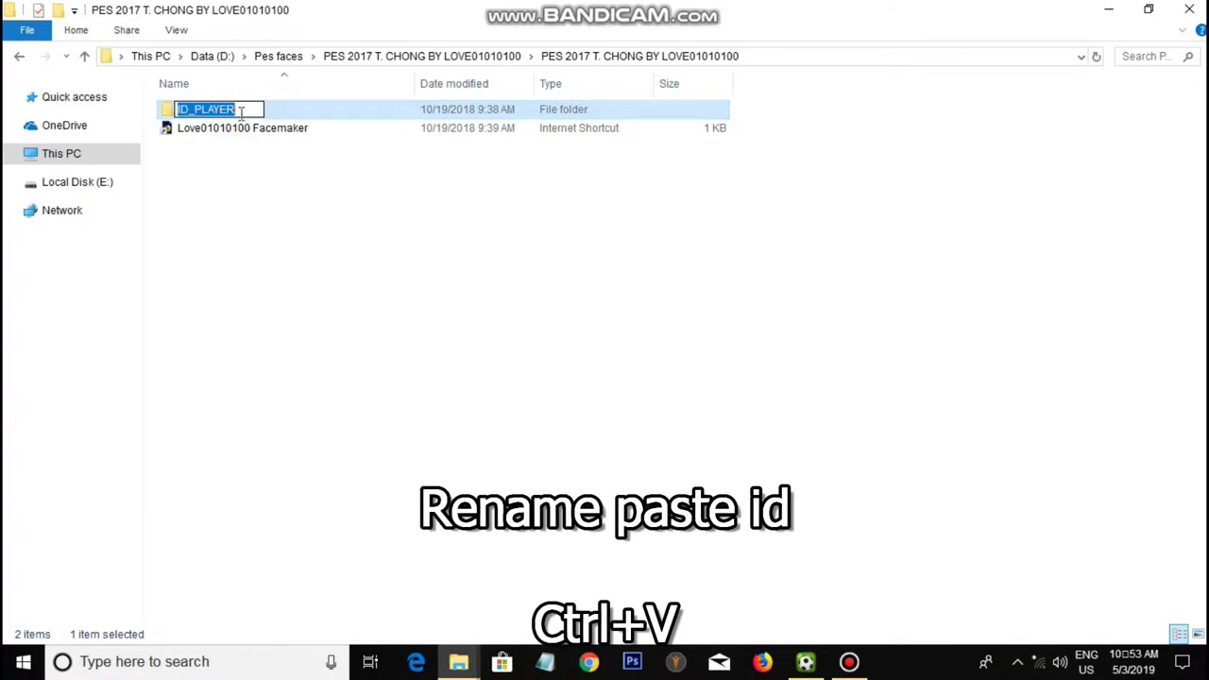
pyautogui.hotkey('ctrl', 'v')
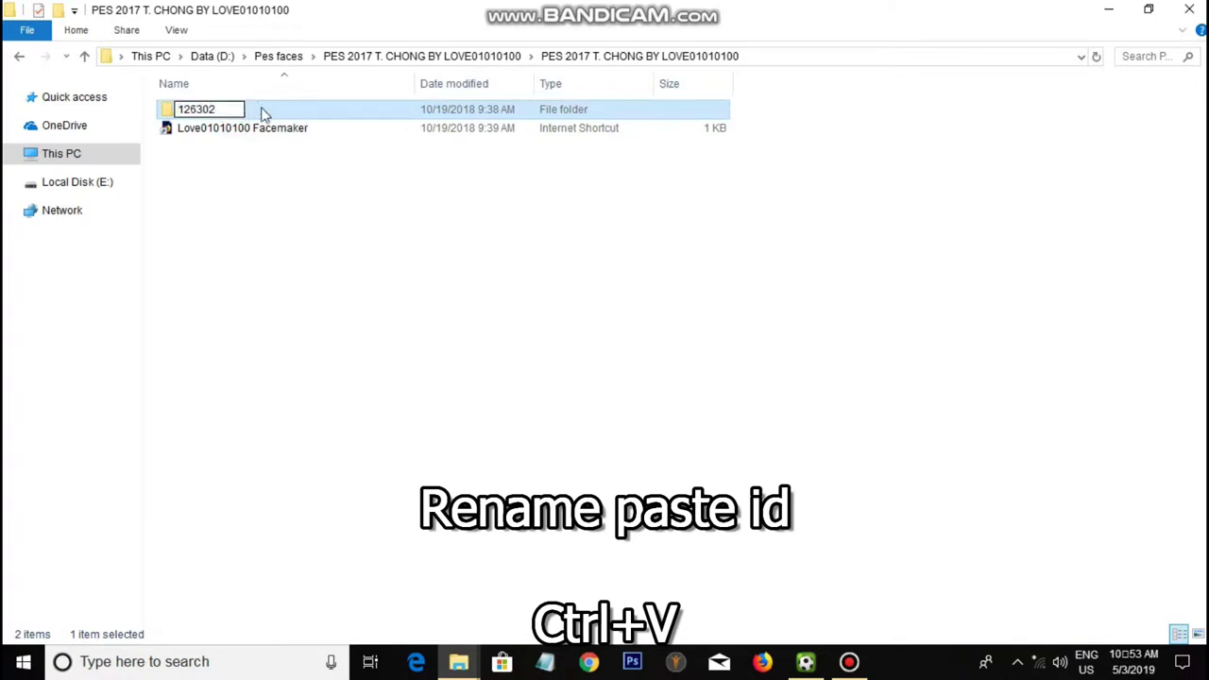
pyautogui.click(266, 115)
# Go down through folder 126302 to the real folder and rename the ID_PLAYER folder inside it to 126302
pyautogui.doubleClick(264, 117)
pyautogui.doubleClick(263, 117)
pyautogui.doubleClick(262, 116)
pyautogui.doubleClick(263, 115)
pyautogui.doubleClick(263, 115)
pyautogui.doubleClick(263, 115)
pyautogui.doubleClick(262, 115)
pyautogui.click(257, 109)
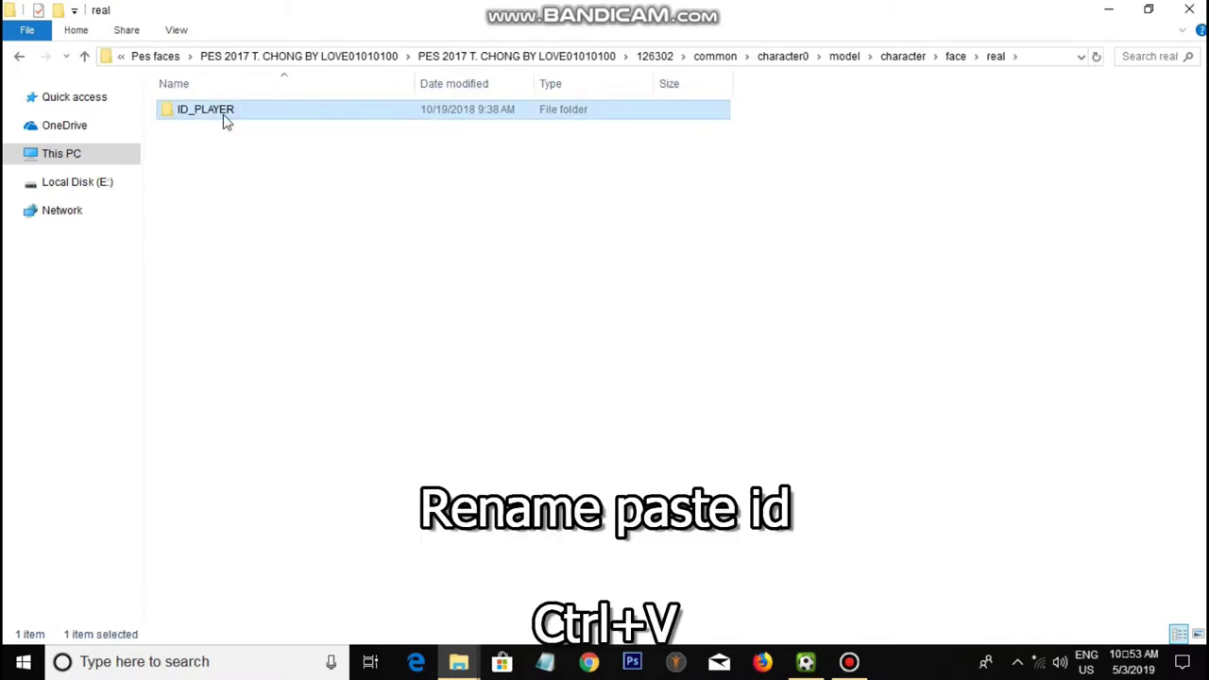
pyautogui.click(227, 117)
pyautogui.hotkey('ctrl', 'v')
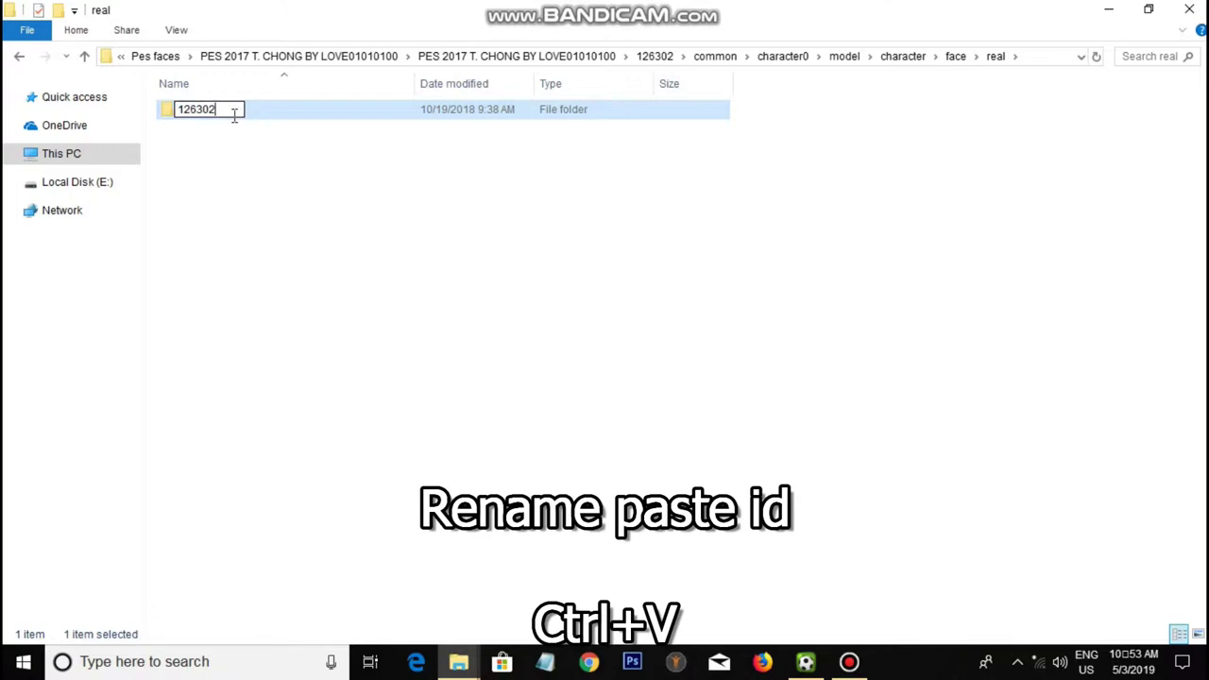
pyautogui.click(267, 123)
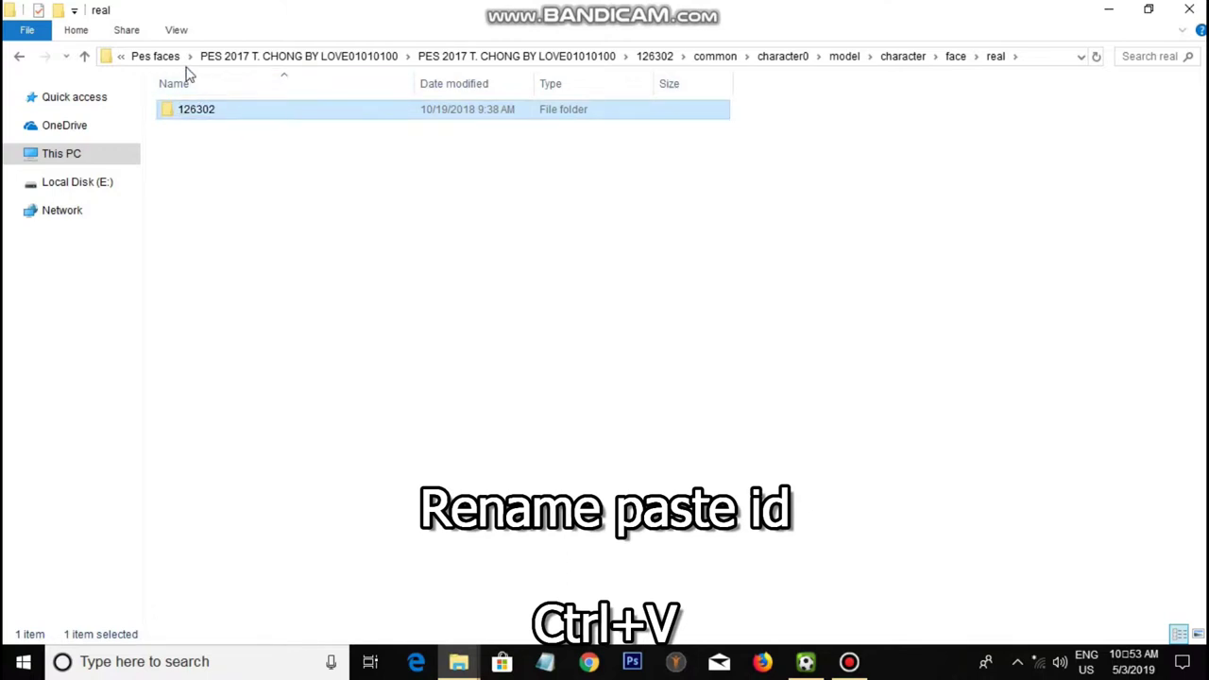
# Return from the real folder up to the Pes faces folder
pyautogui.click(82, 59)
pyautogui.click(82, 59)
pyautogui.click(82, 58)
pyautogui.click(82, 59)
pyautogui.click(82, 59)
pyautogui.click(83, 59)
pyautogui.click(82, 59)
pyautogui.click(82, 59)
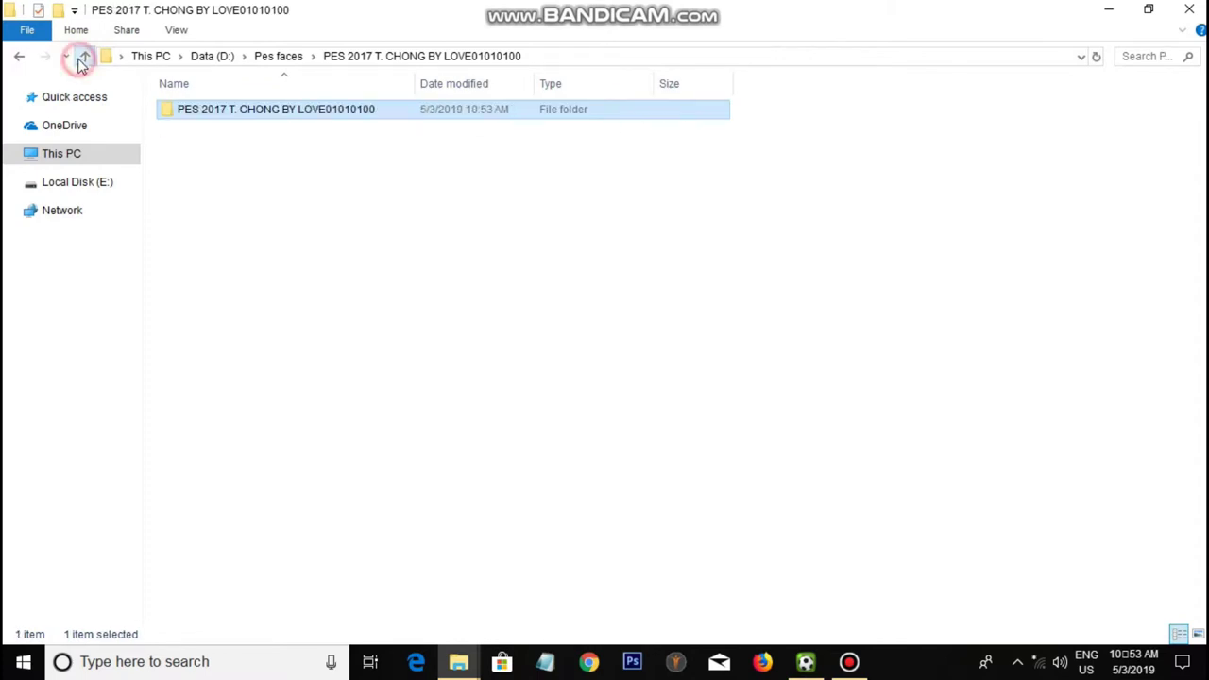
pyautogui.click(80, 58)
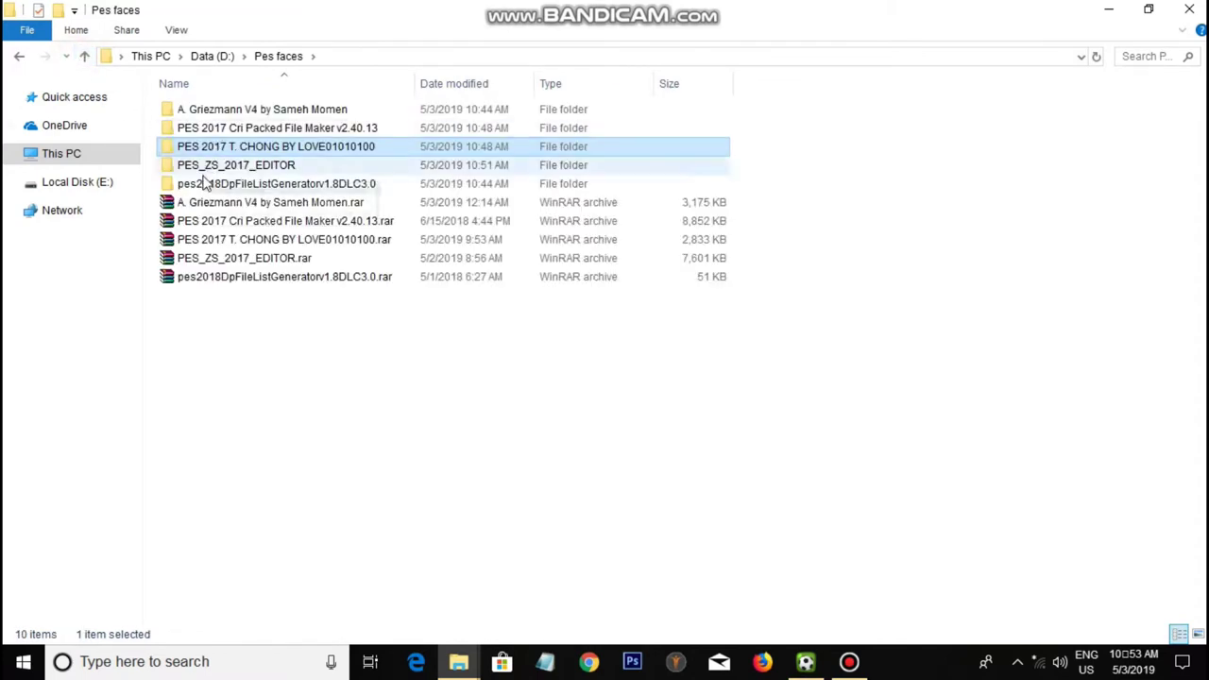
# Open the innermost Cri Packed File Maker v2.40.13 folder and run CriPackedFileMaker.exe as administrator, granting the requested permission
pyautogui.doubleClick(235, 129)
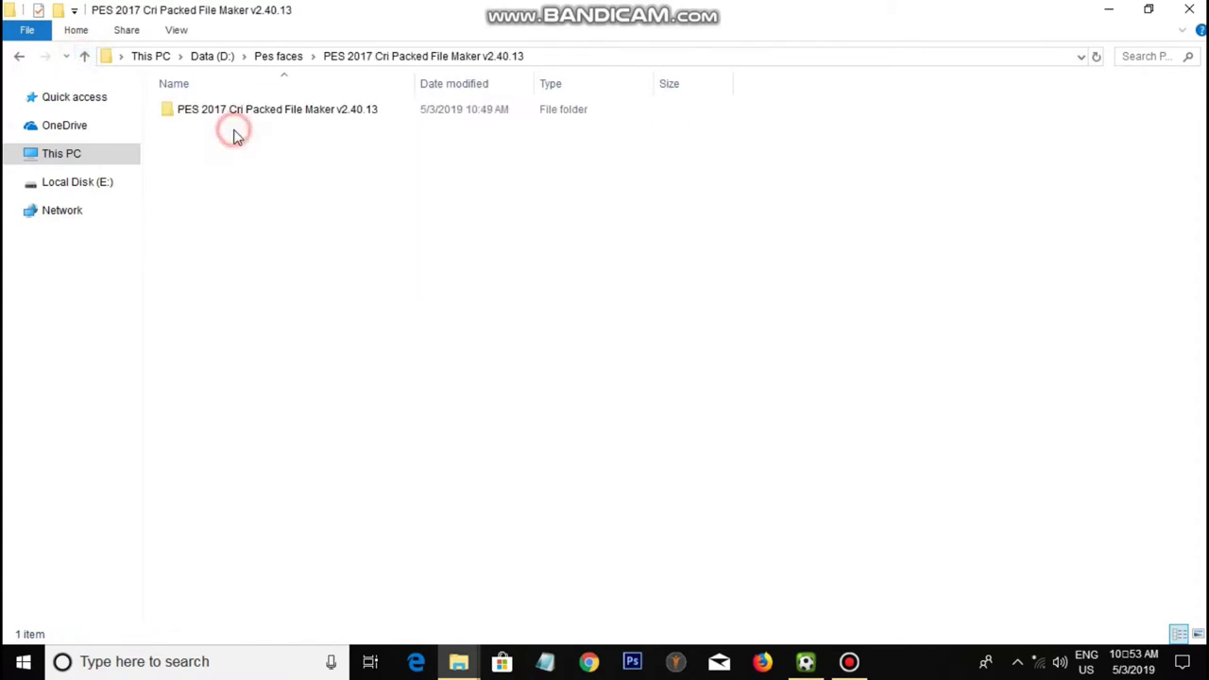
pyautogui.doubleClick(230, 111)
pyautogui.click(229, 111)
pyautogui.doubleClick(229, 112)
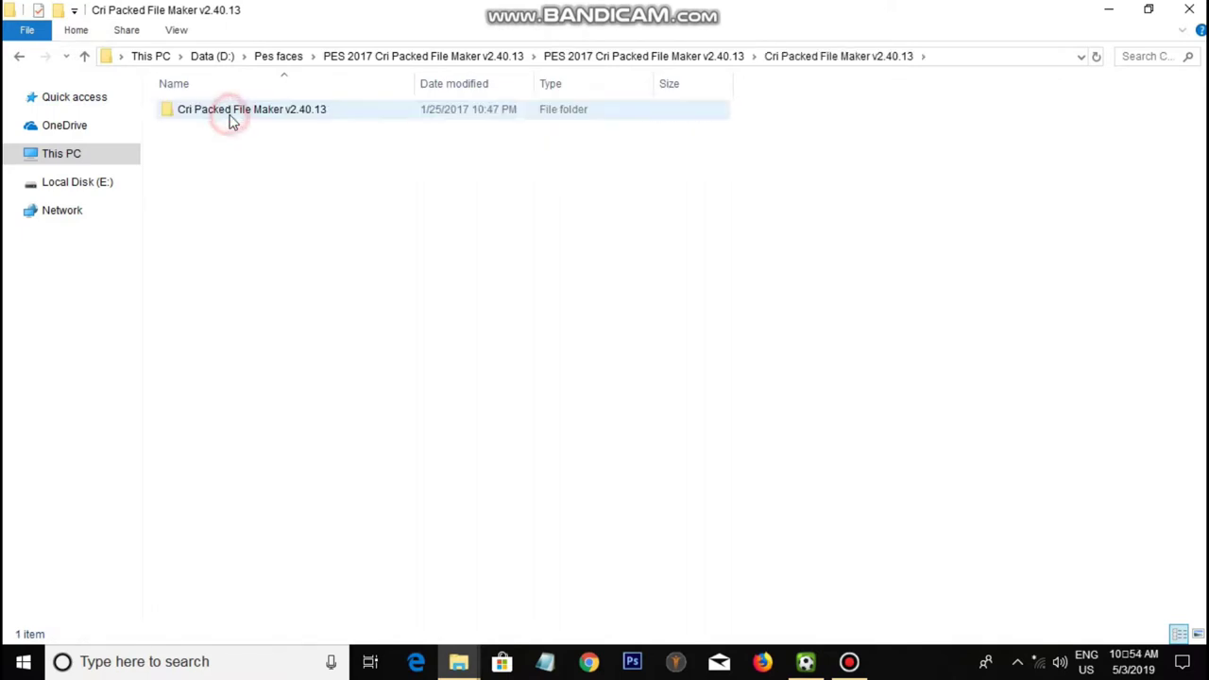
pyautogui.doubleClick(230, 112)
pyautogui.click(217, 318)
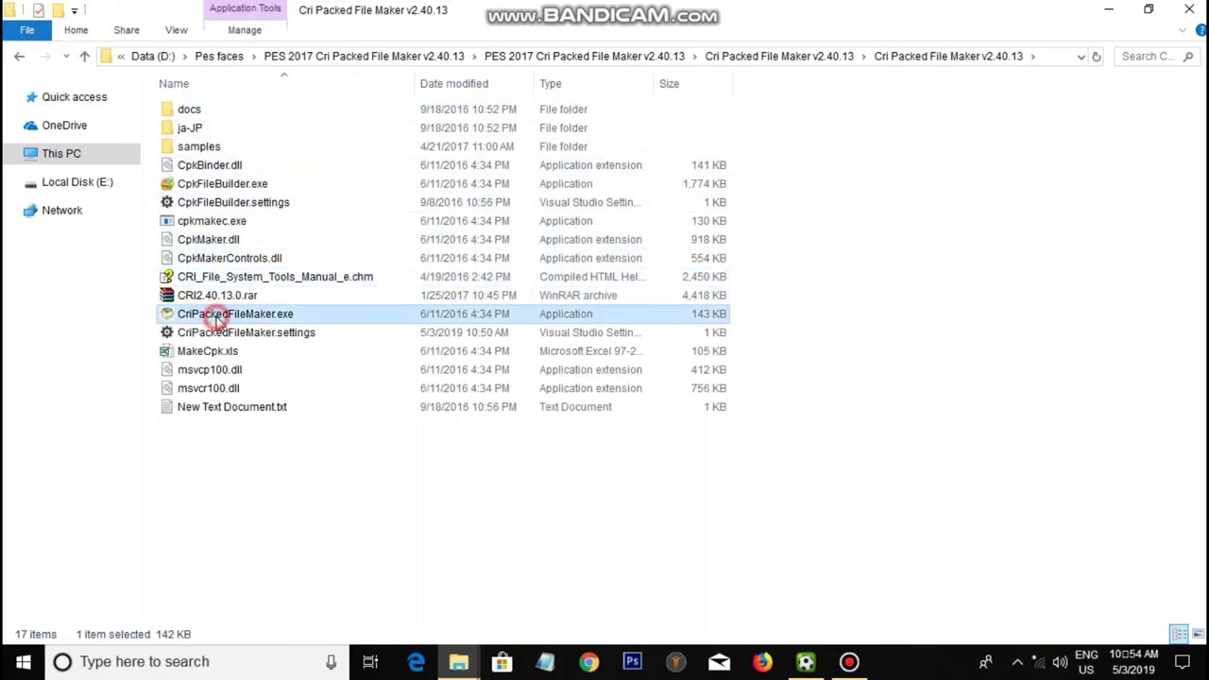
pyautogui.rightClick(216, 318)
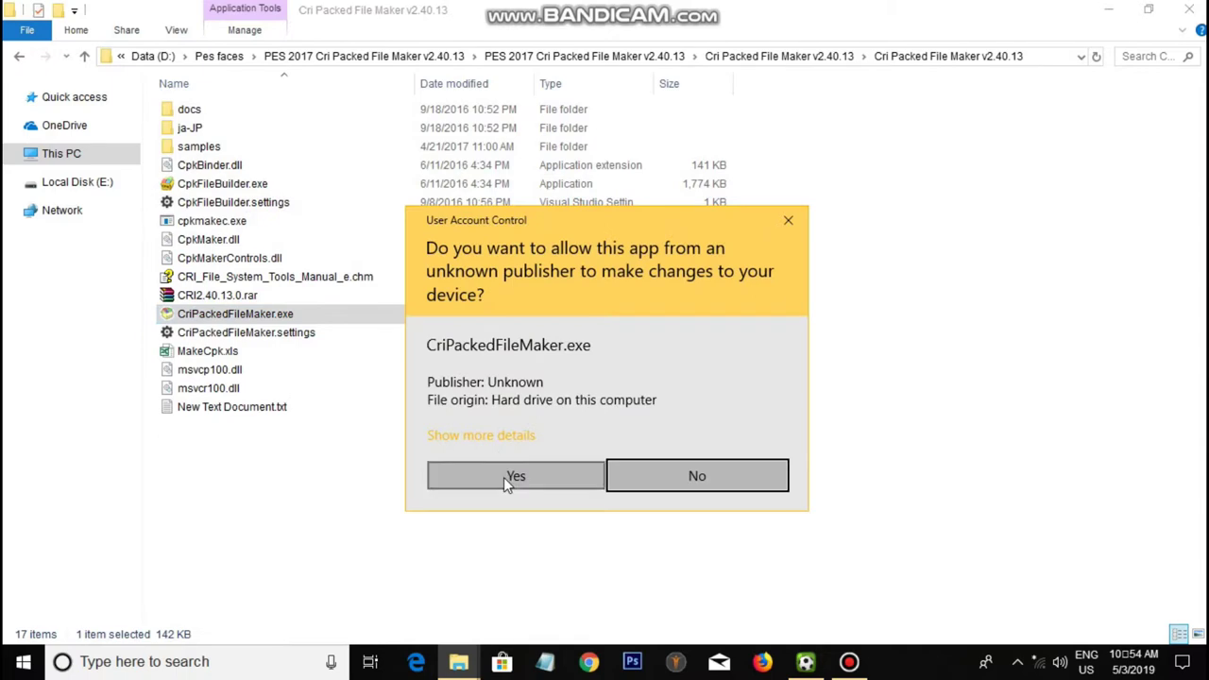
pyautogui.click(504, 477)
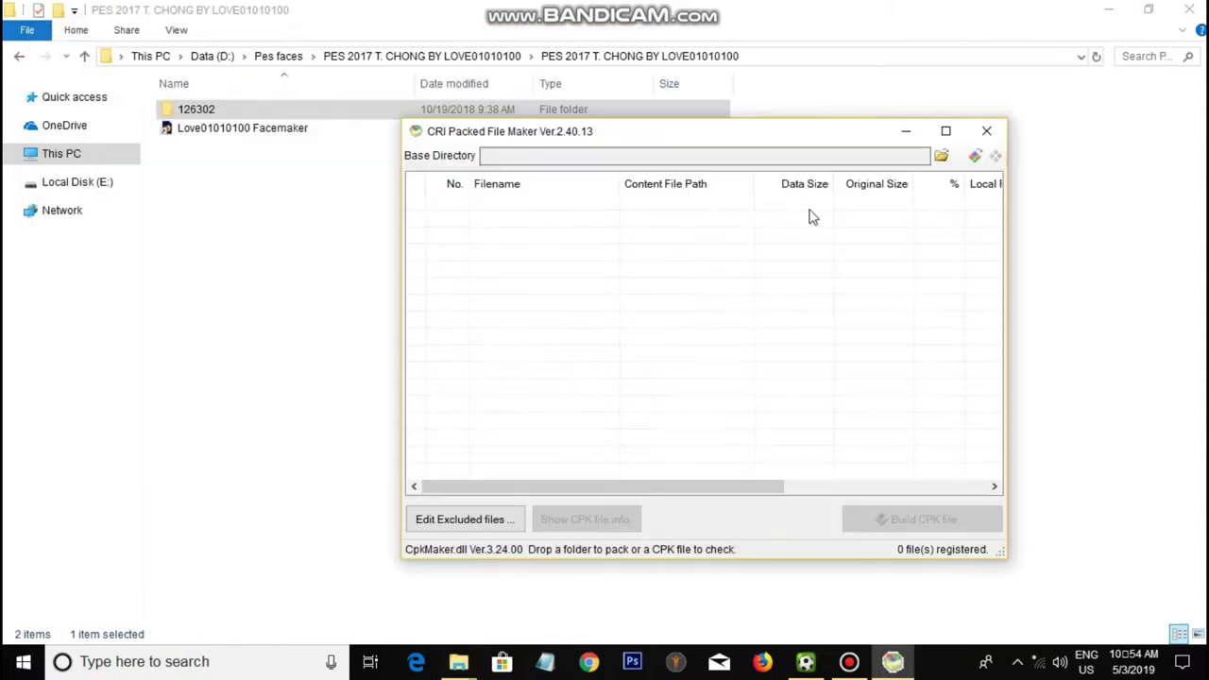
# Set the base directory for packing to the outer 126302 folder inside PES 2017 T. CHONG BY LOVE01010100 in D:\Pes faces
pyautogui.click(942, 156)
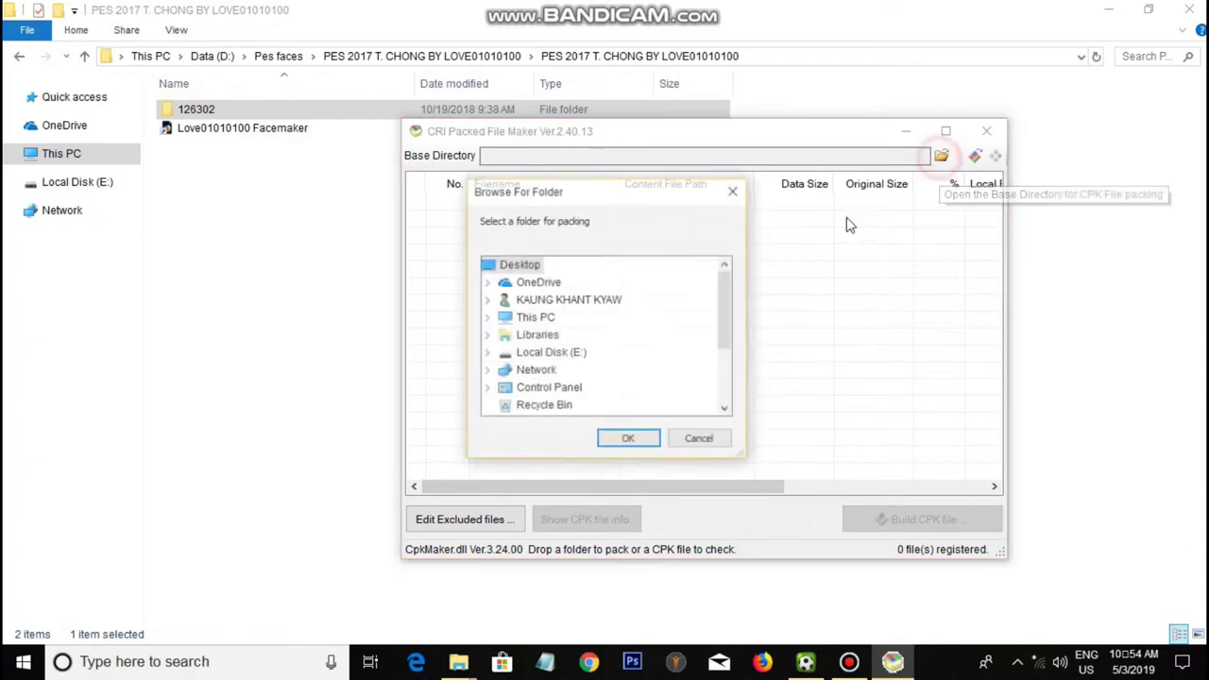
pyautogui.doubleClick(519, 317)
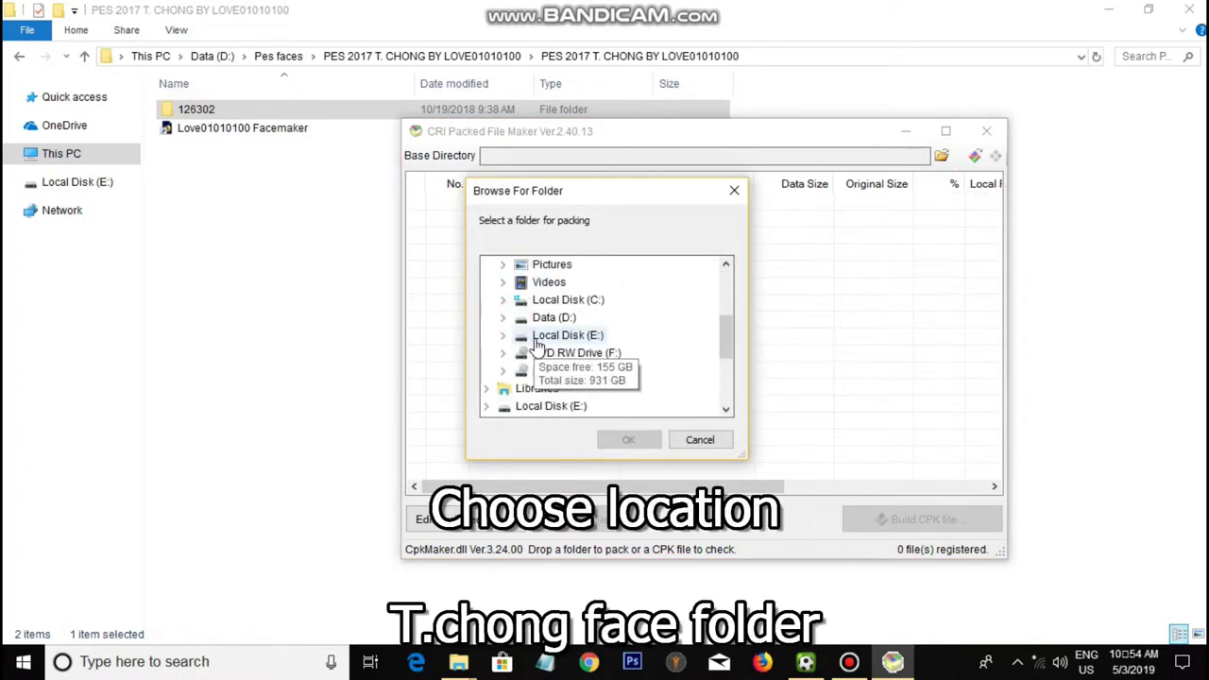
pyautogui.doubleClick(550, 317)
pyautogui.scroll(-6, 557, 378)
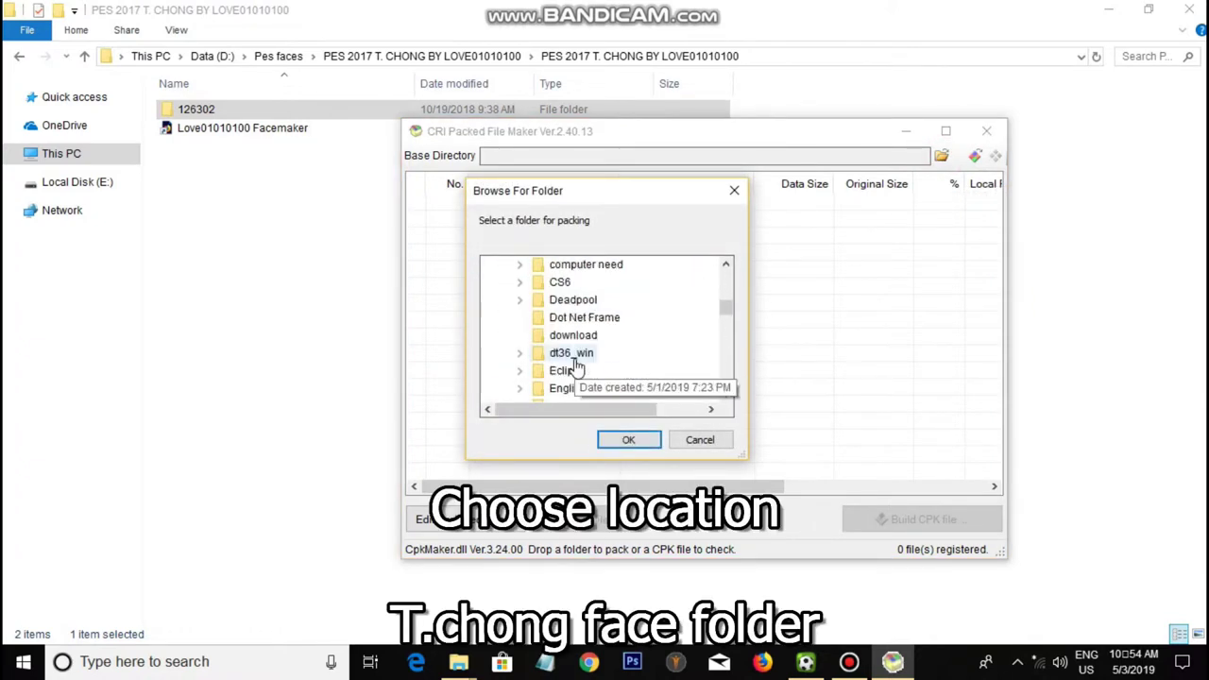
pyautogui.scroll(-1, 575, 366)
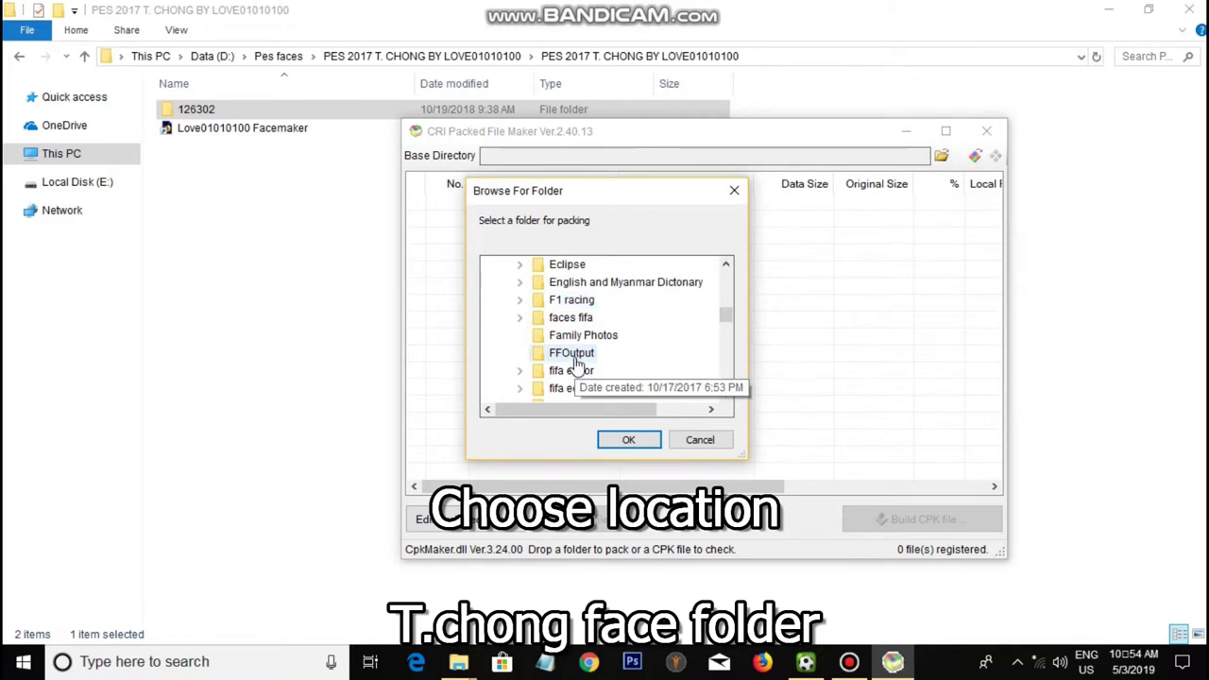
pyautogui.scroll(-10, 575, 367)
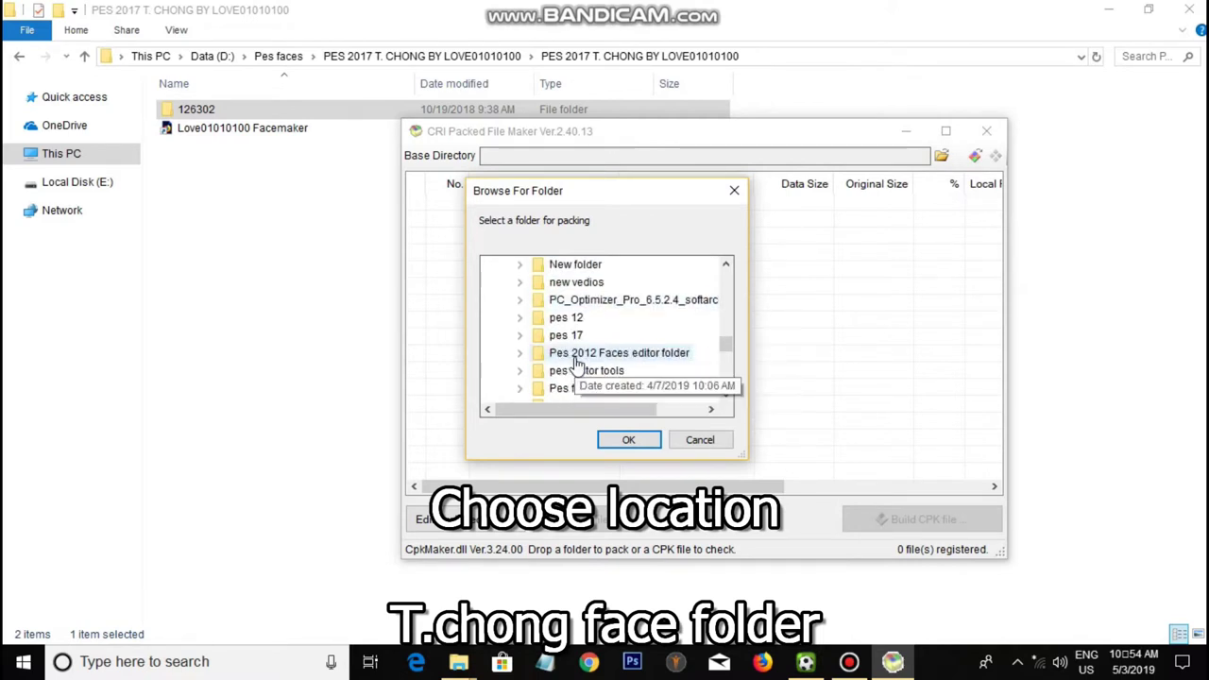
pyautogui.scroll(-3, 576, 365)
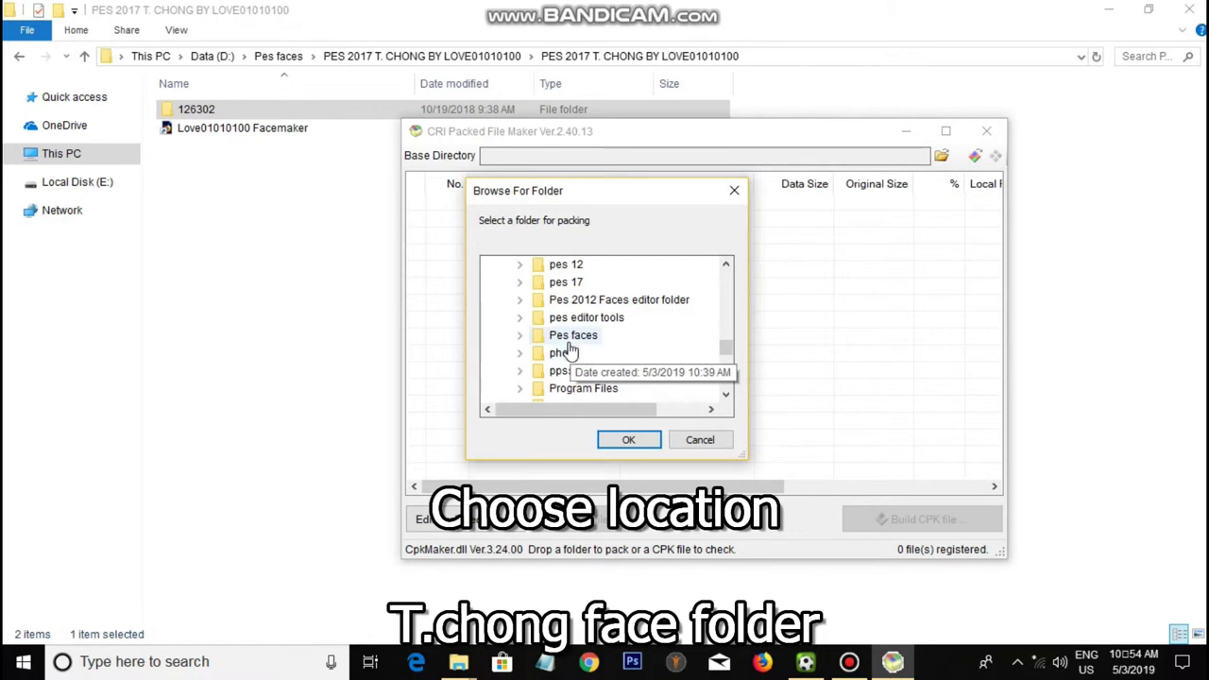
pyautogui.doubleClick(564, 338)
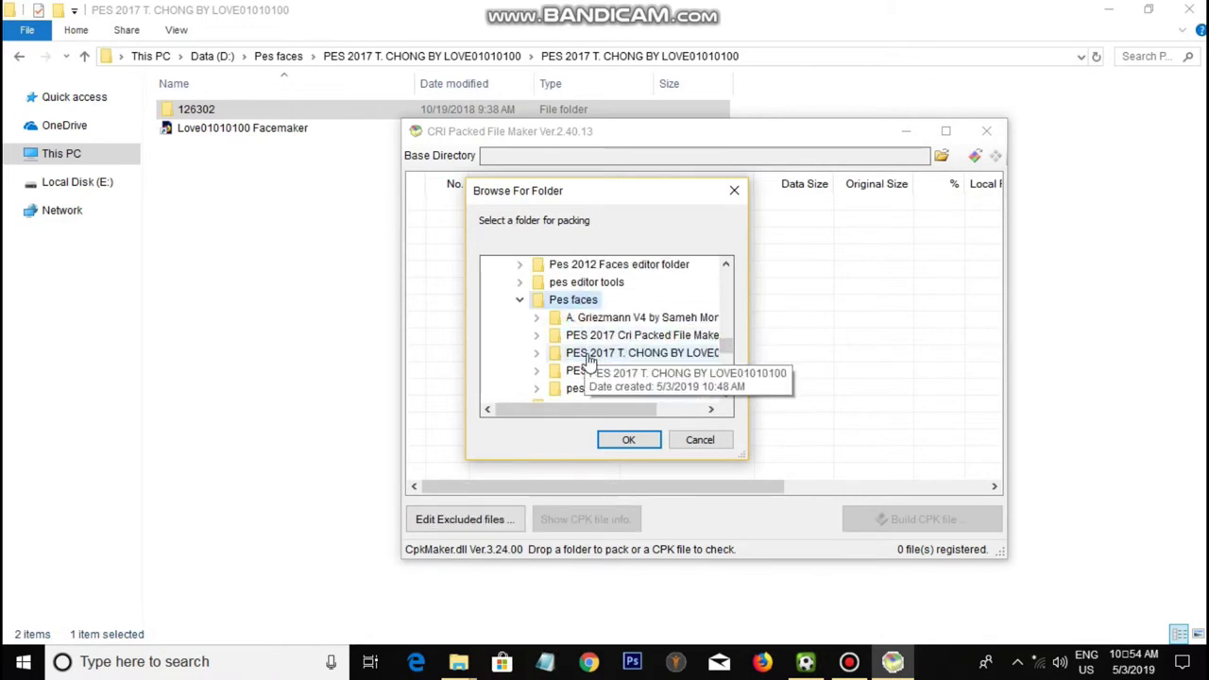
pyautogui.click(587, 354)
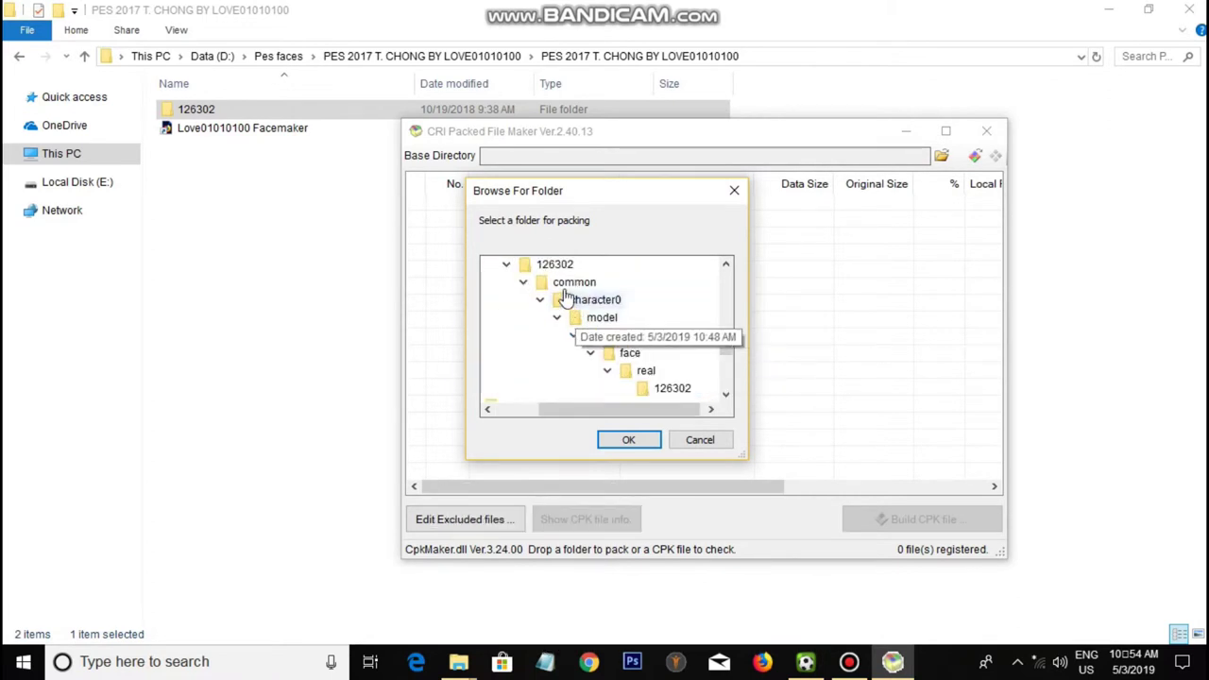
pyautogui.click(539, 265)
pyautogui.click(610, 440)
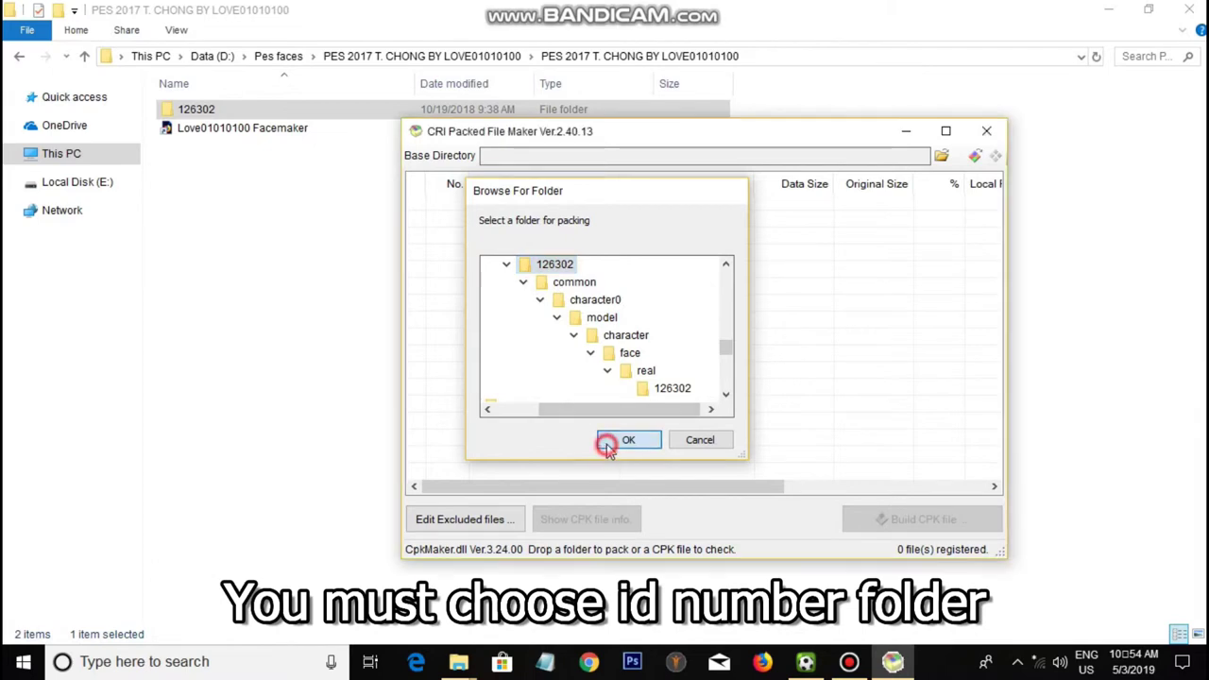
pyautogui.scroll(-2, 558, 422)
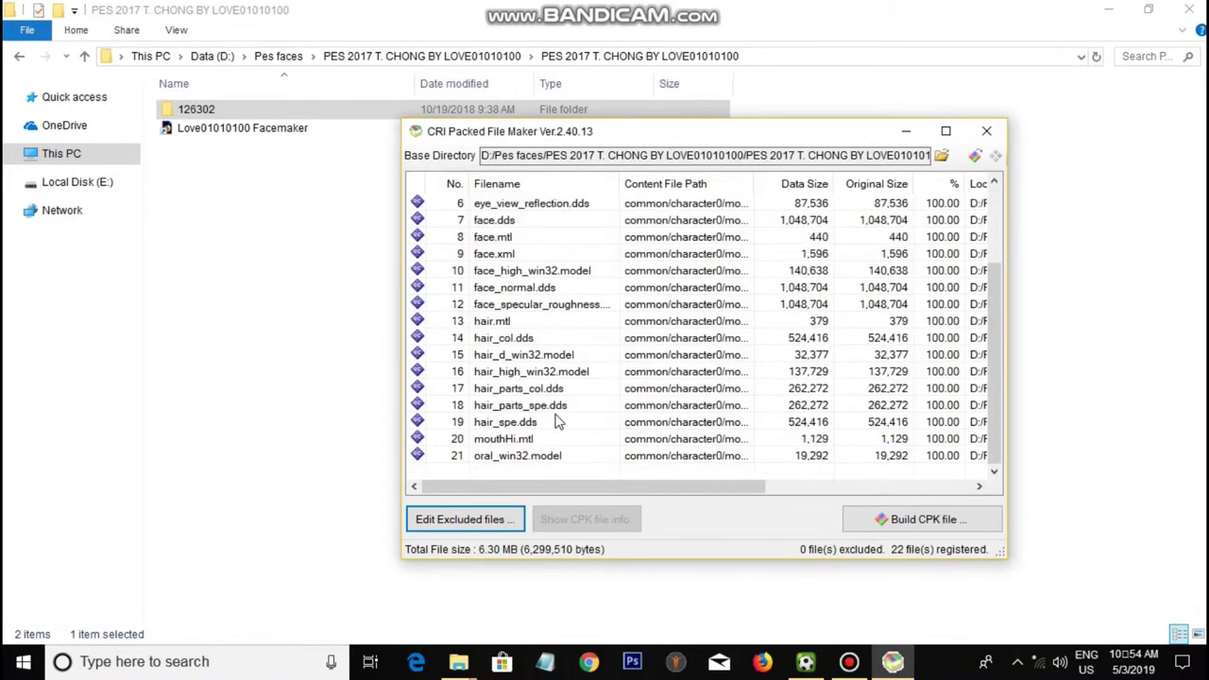
# Build 126302.cpk with data alignment 512 and compression enabled, and close the packer once the build completes
pyautogui.click(886, 521)
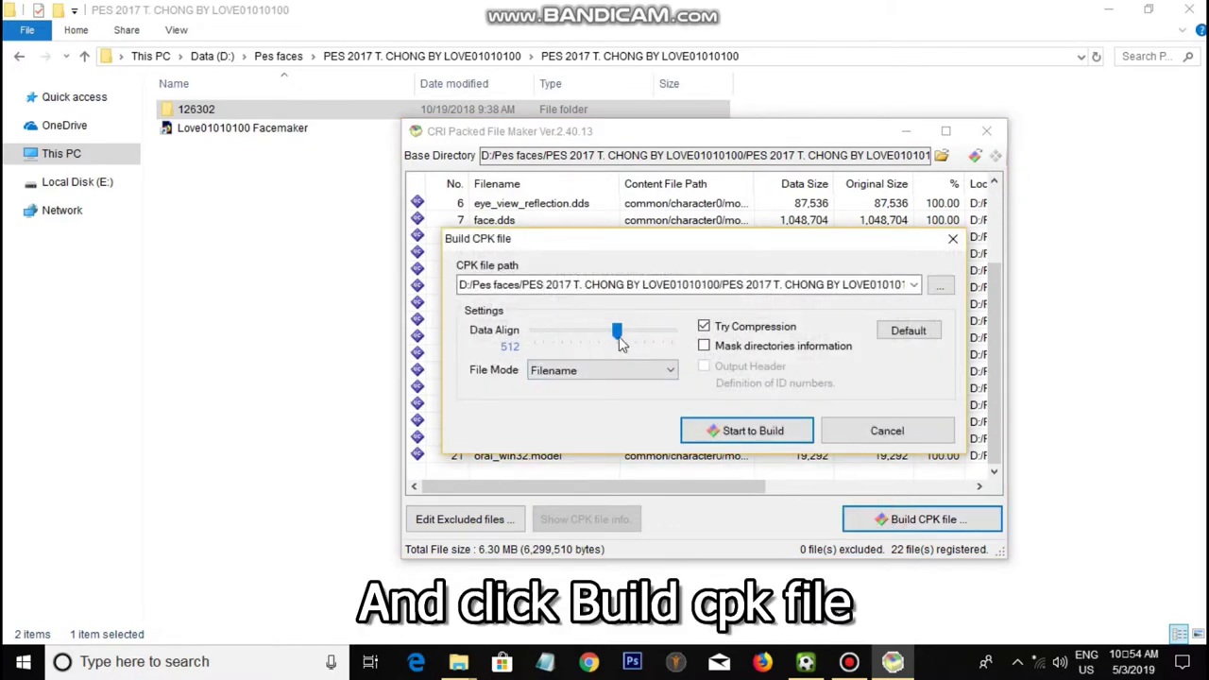
pyautogui.click(736, 431)
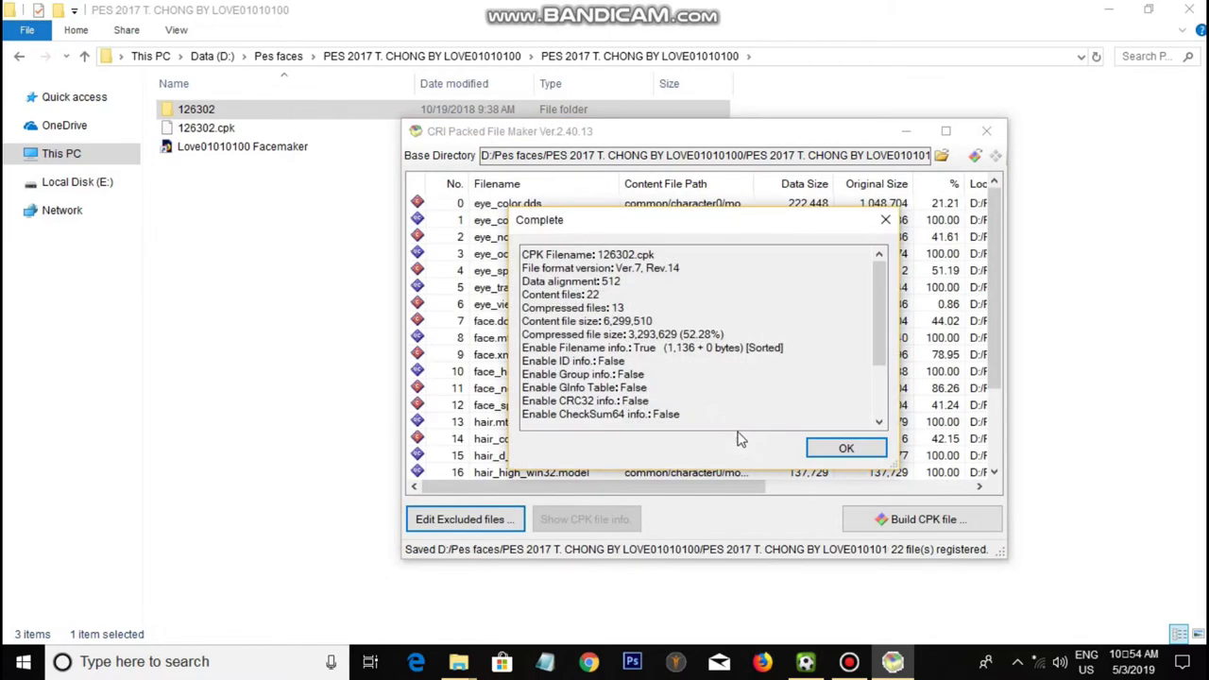
pyautogui.click(849, 454)
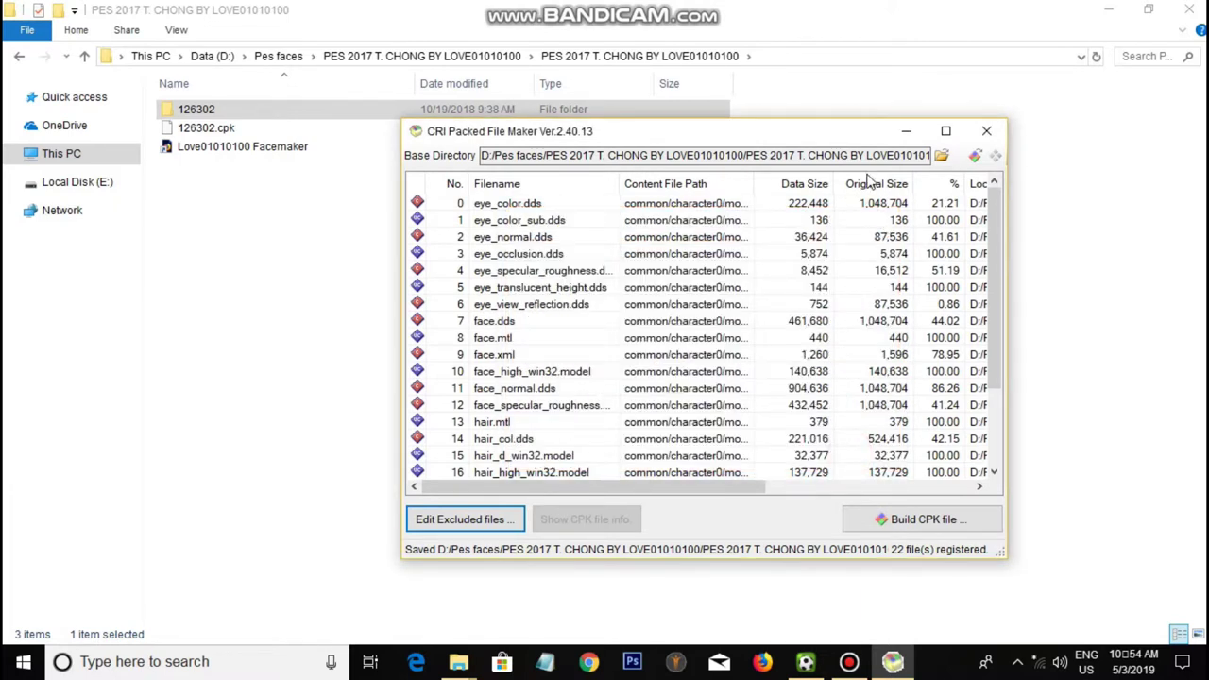
pyautogui.click(987, 130)
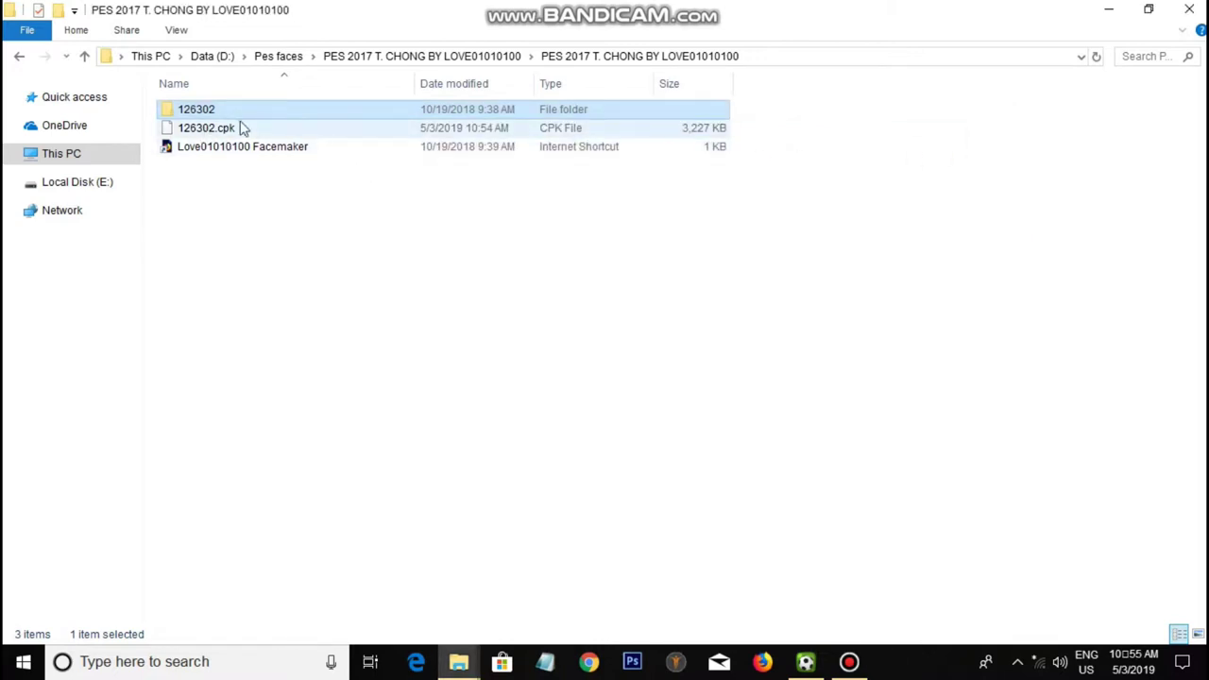
# Copy the built 126302.cpk file from the inner PES 2017 T. CHONG BY LOVE01010100 folder
pyautogui.click(204, 128)
pyautogui.rightClick(204, 128)
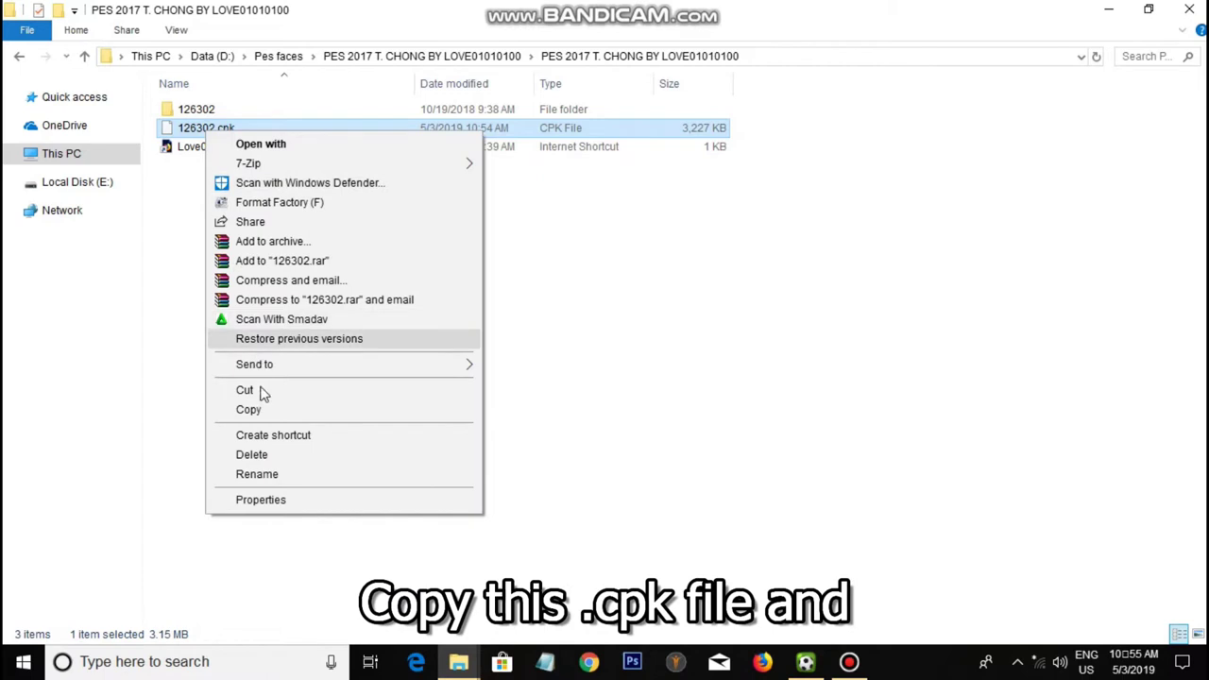
pyautogui.click(249, 410)
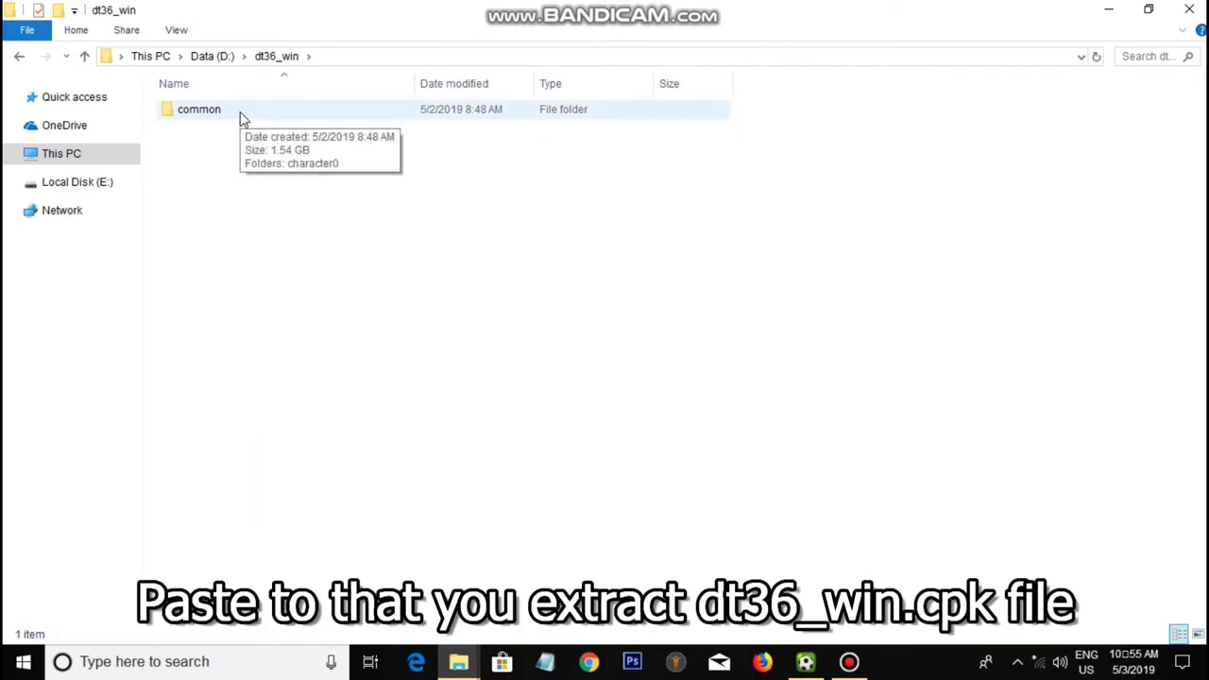
# Paste the copied 126302.cpk into D:\dt36_win\common\character0\model\character\face\real
pyautogui.doubleClick(240, 112)
pyautogui.doubleClick(240, 111)
pyautogui.doubleClick(240, 112)
pyautogui.doubleClick(237, 111)
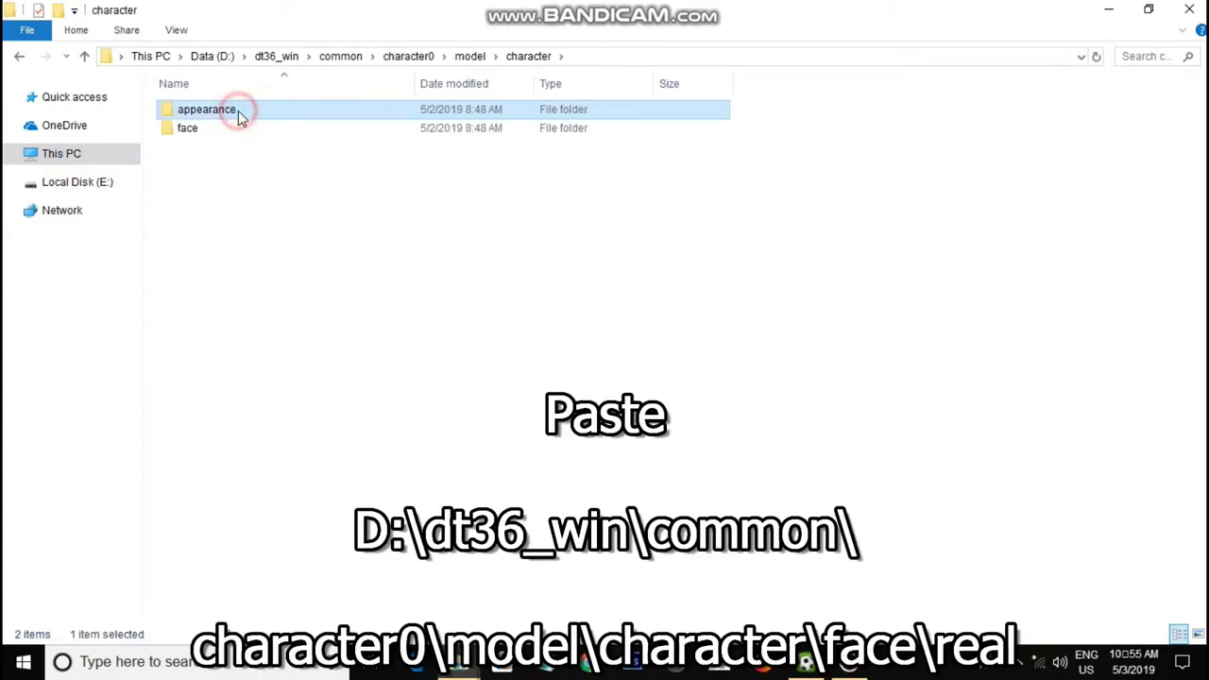
pyautogui.click(201, 131)
pyautogui.doubleClick(201, 130)
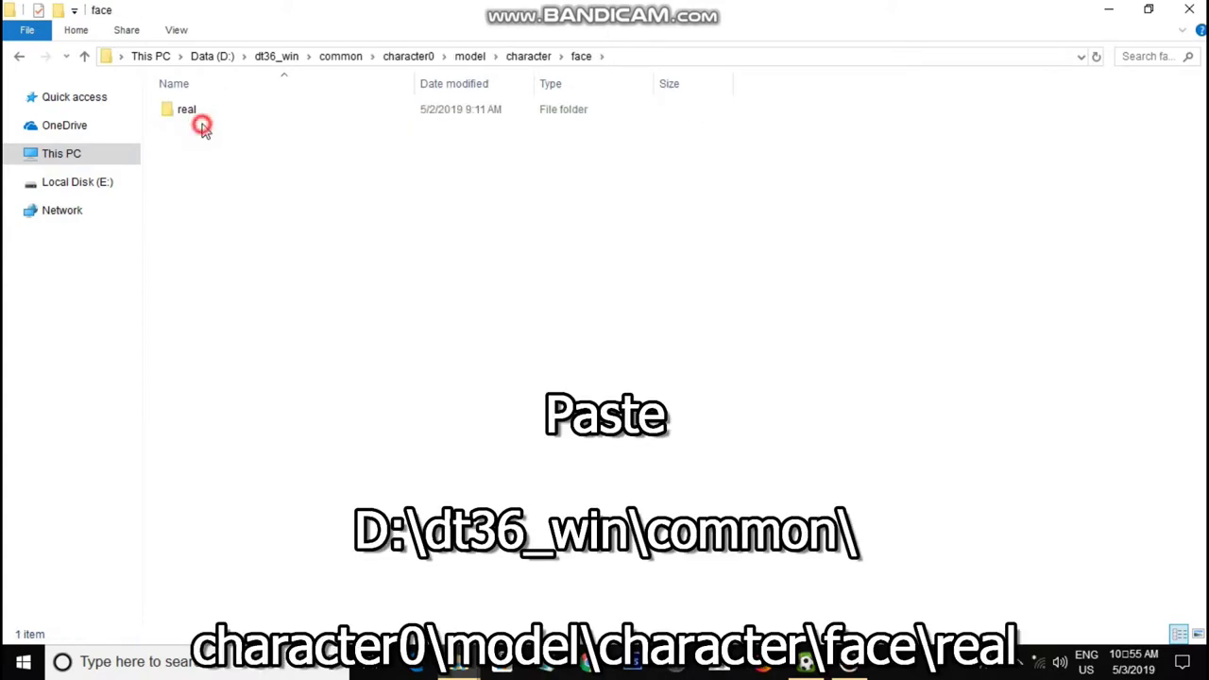
pyautogui.doubleClick(204, 128)
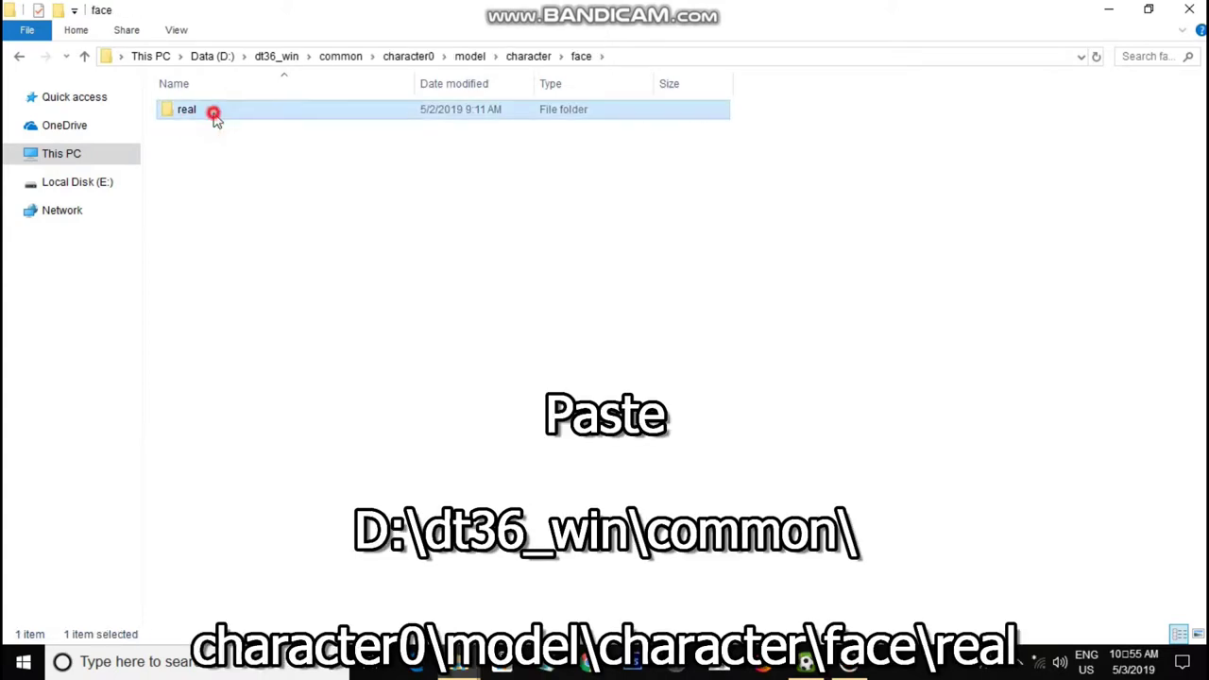
pyautogui.rightClick(858, 216)
pyautogui.click(893, 362)
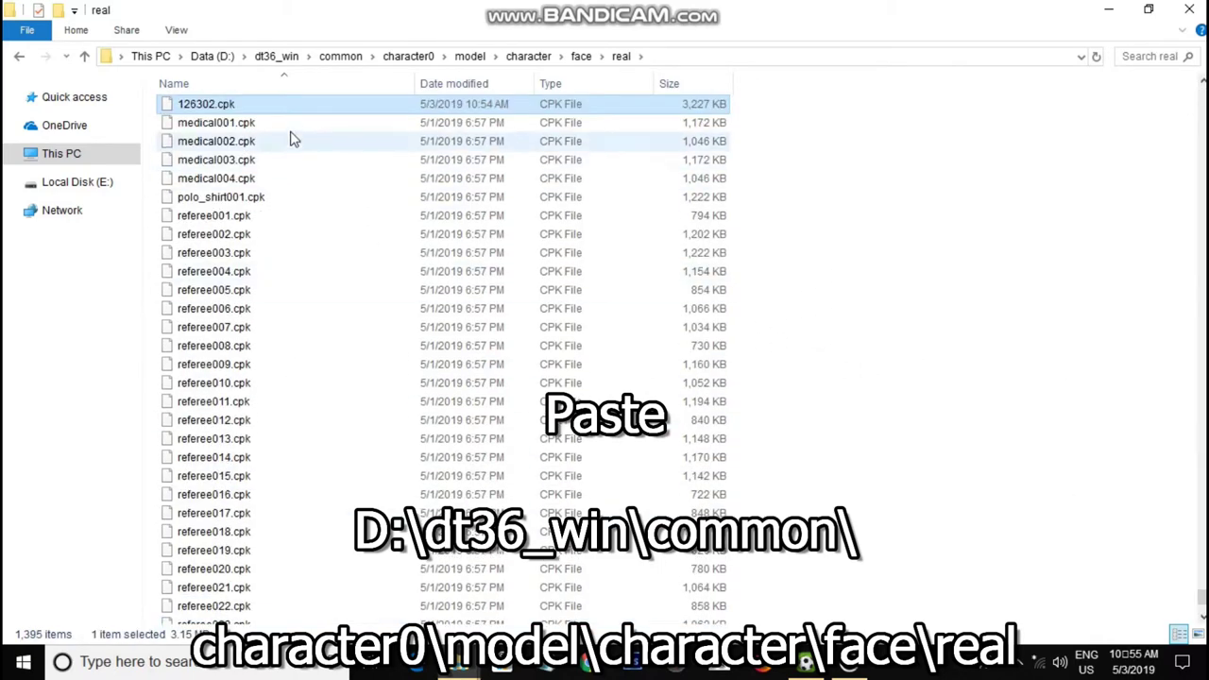
pyautogui.scroll(2, 283, 132)
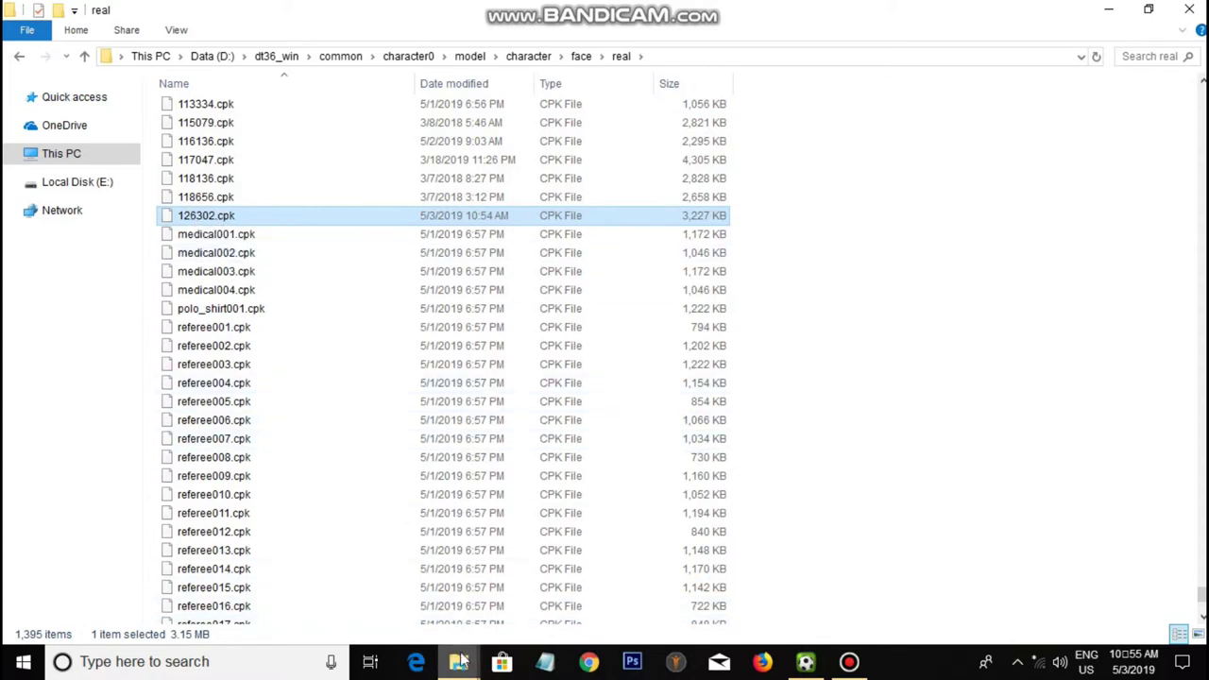
# Switch to the T. Chong folder window and go back up to the Pes faces folder
pyautogui.moveTo(461, 664)
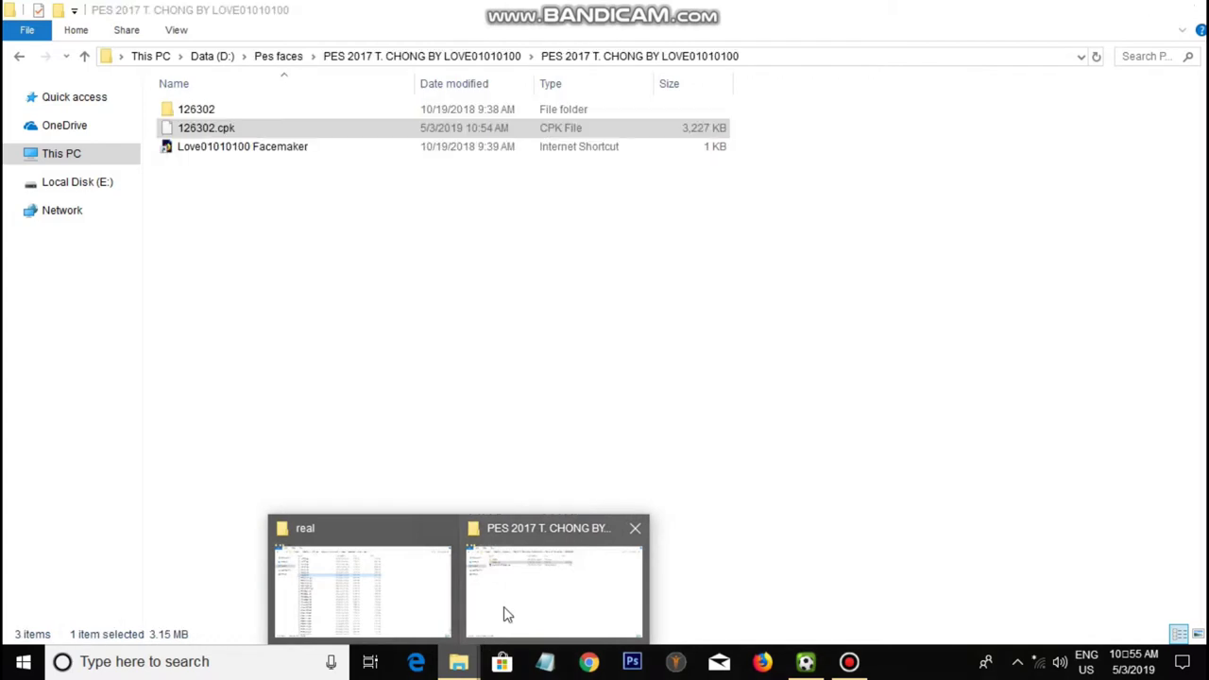
pyautogui.click(503, 608)
pyautogui.click(82, 57)
pyautogui.click(82, 56)
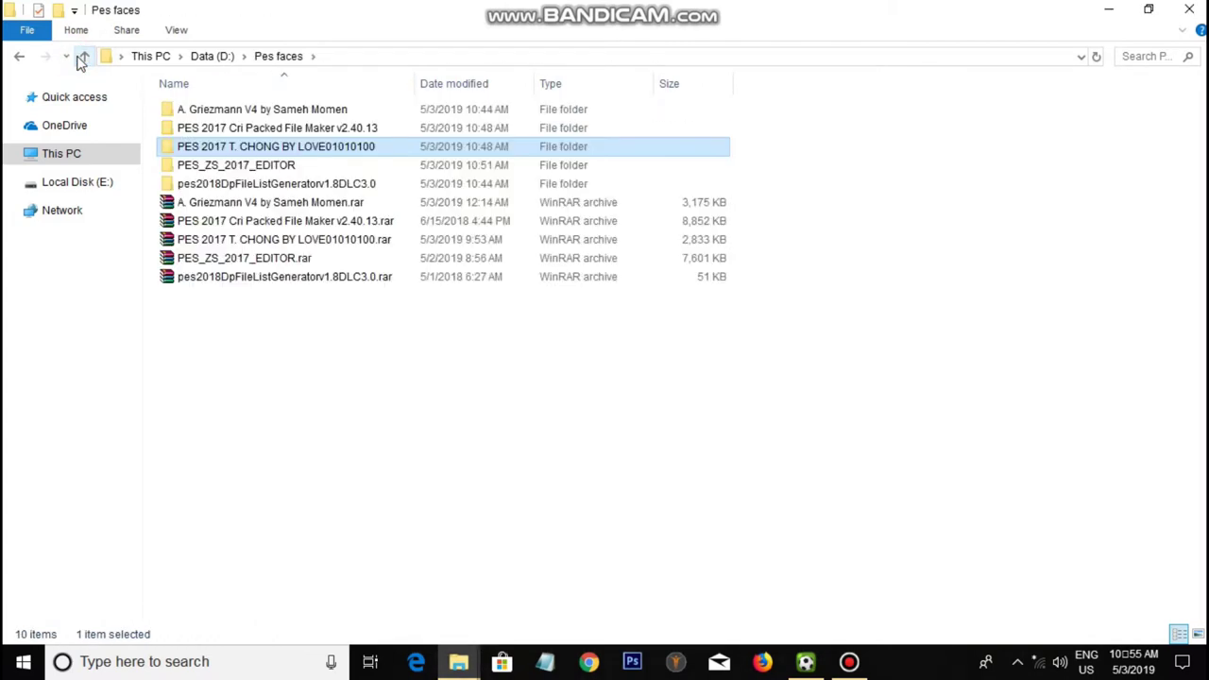
# Open the innermost Cri Packed File Maker v2.40.13 folder and launch CriPackedFileMaker.exe with administrator rights, allowing the change
pyautogui.doubleClick(243, 127)
pyautogui.doubleClick(228, 111)
pyautogui.doubleClick(229, 111)
pyautogui.doubleClick(225, 112)
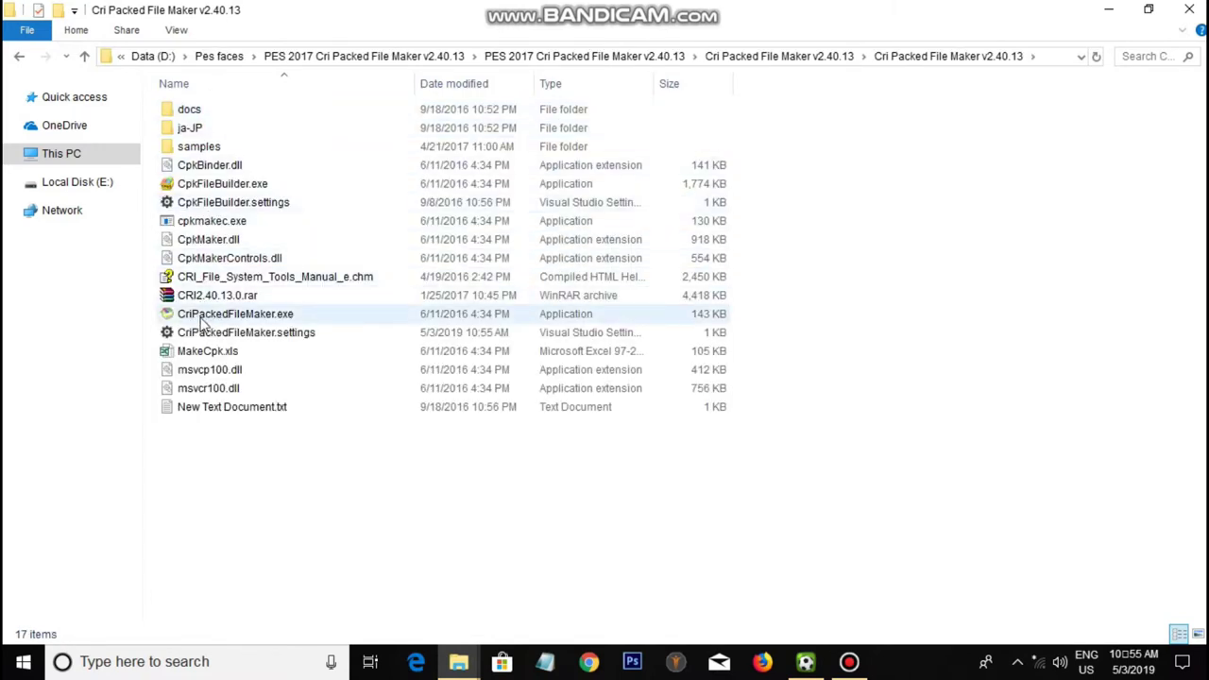
pyautogui.click(200, 315)
pyautogui.rightClick(198, 314)
pyautogui.click(261, 197)
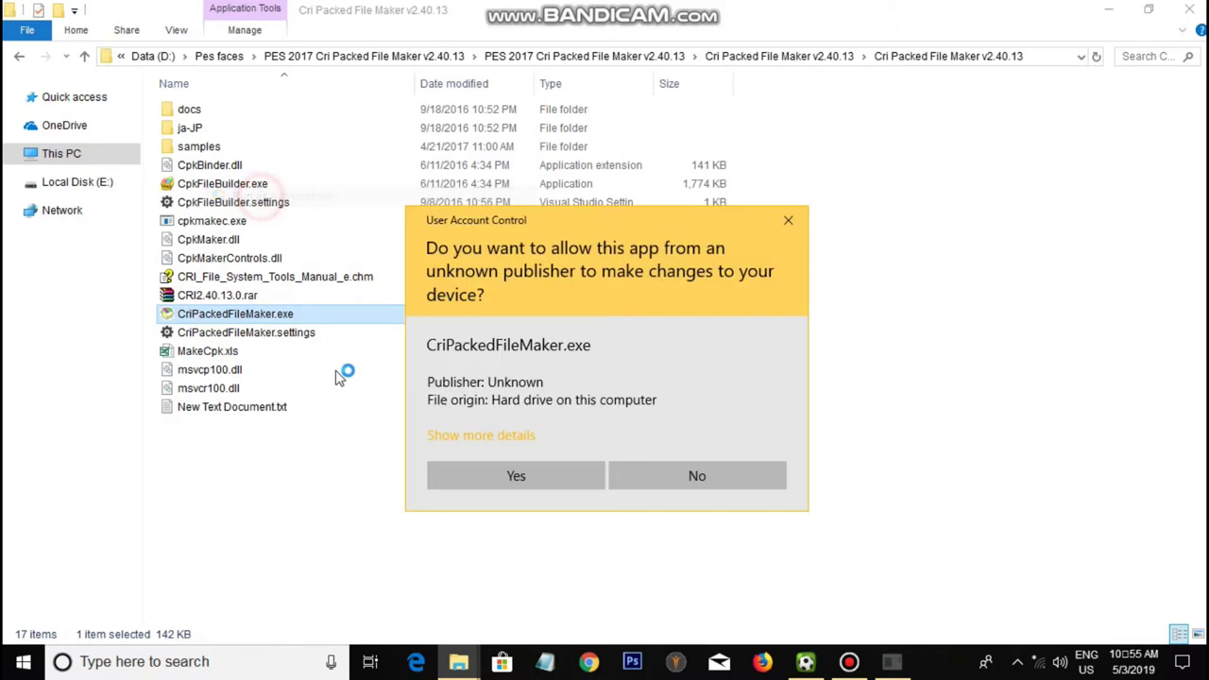
pyautogui.click(482, 468)
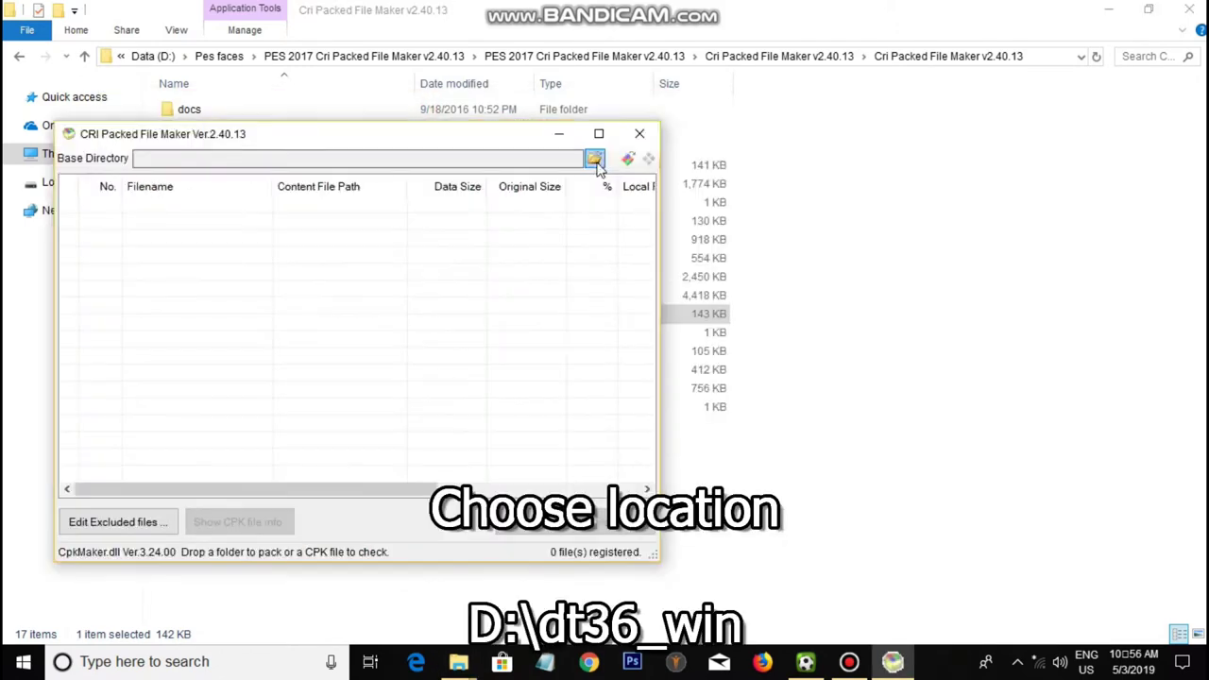
# Set the base directory for packing to the dt36_win folder on drive D
pyautogui.click(595, 158)
pyautogui.doubleClick(526, 319)
pyautogui.scroll(-3, 547, 321)
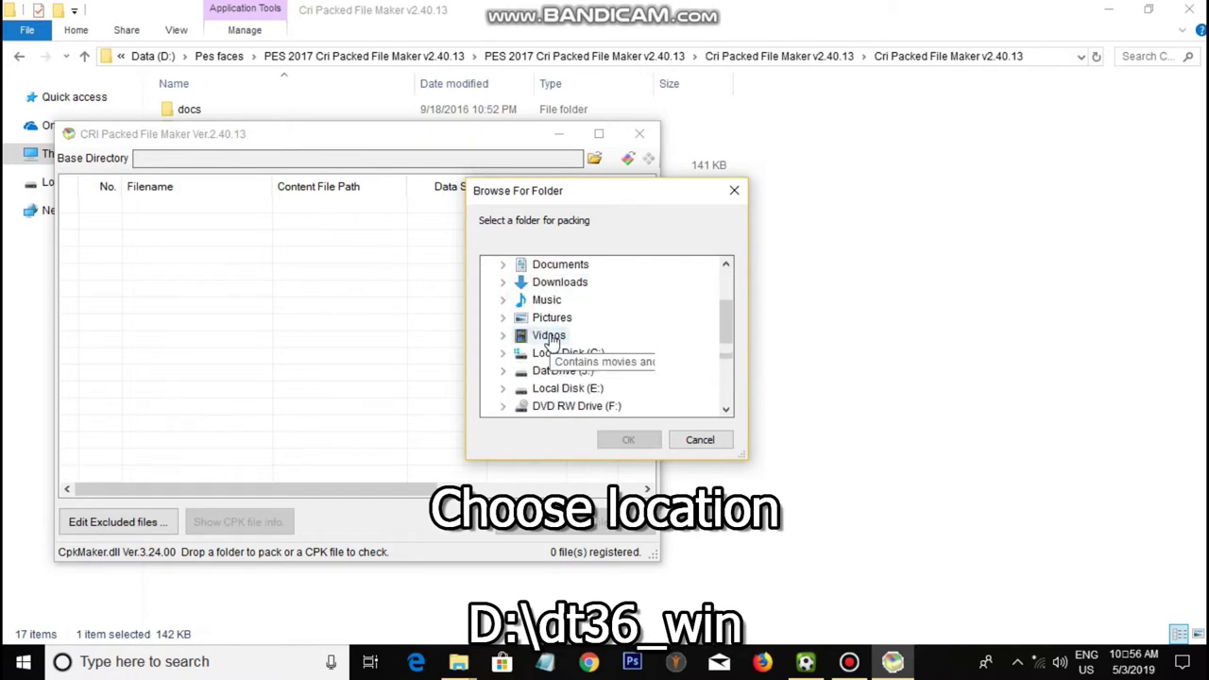
pyautogui.doubleClick(548, 319)
pyautogui.scroll(-5, 553, 355)
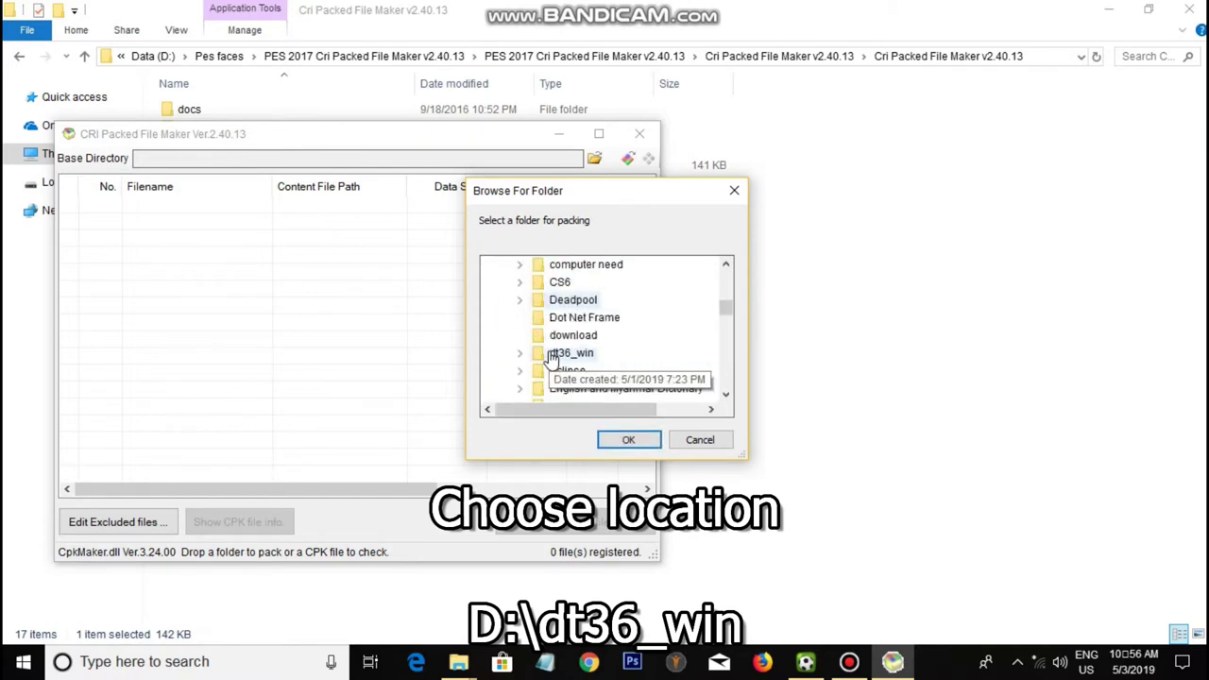
pyautogui.scroll(-7, 553, 360)
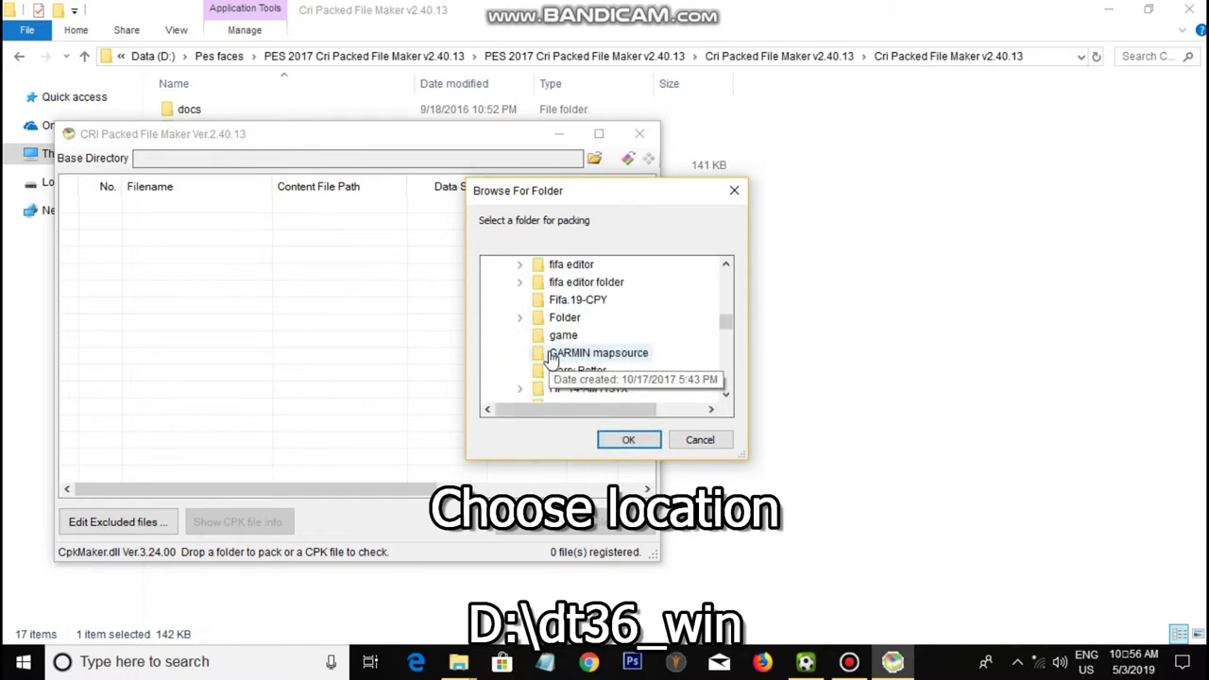
pyautogui.scroll(10, 553, 360)
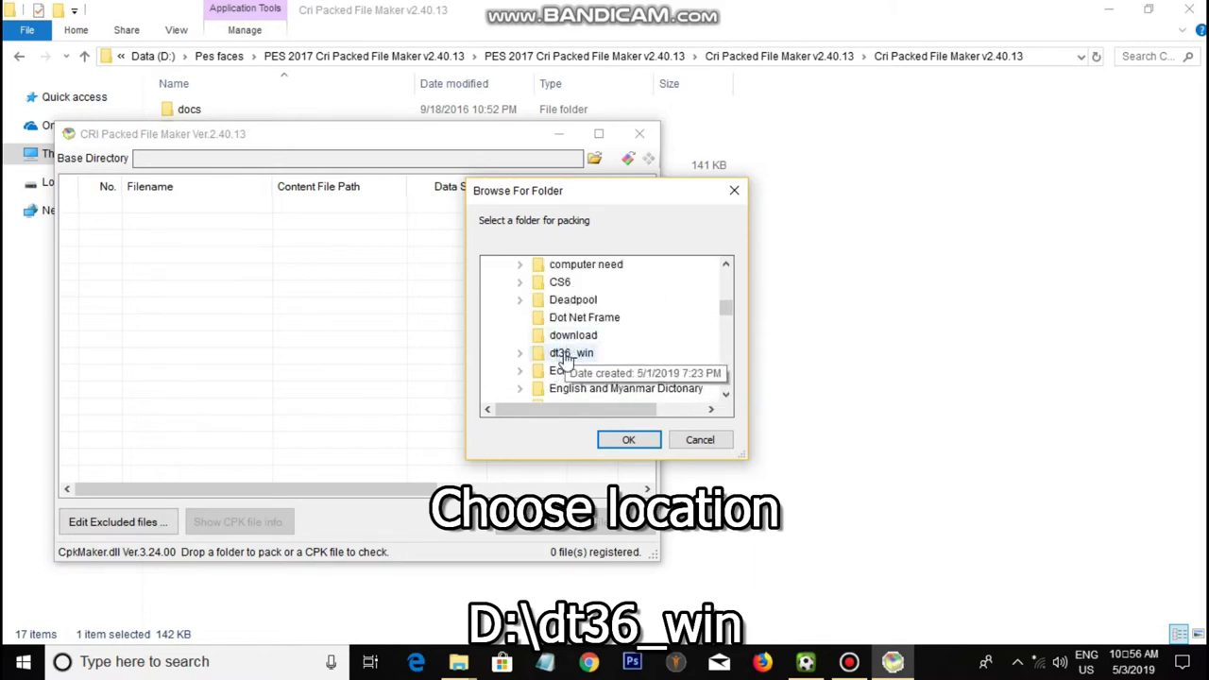
pyautogui.scroll(1, 563, 378)
pyautogui.doubleClick(567, 386)
pyautogui.click(624, 445)
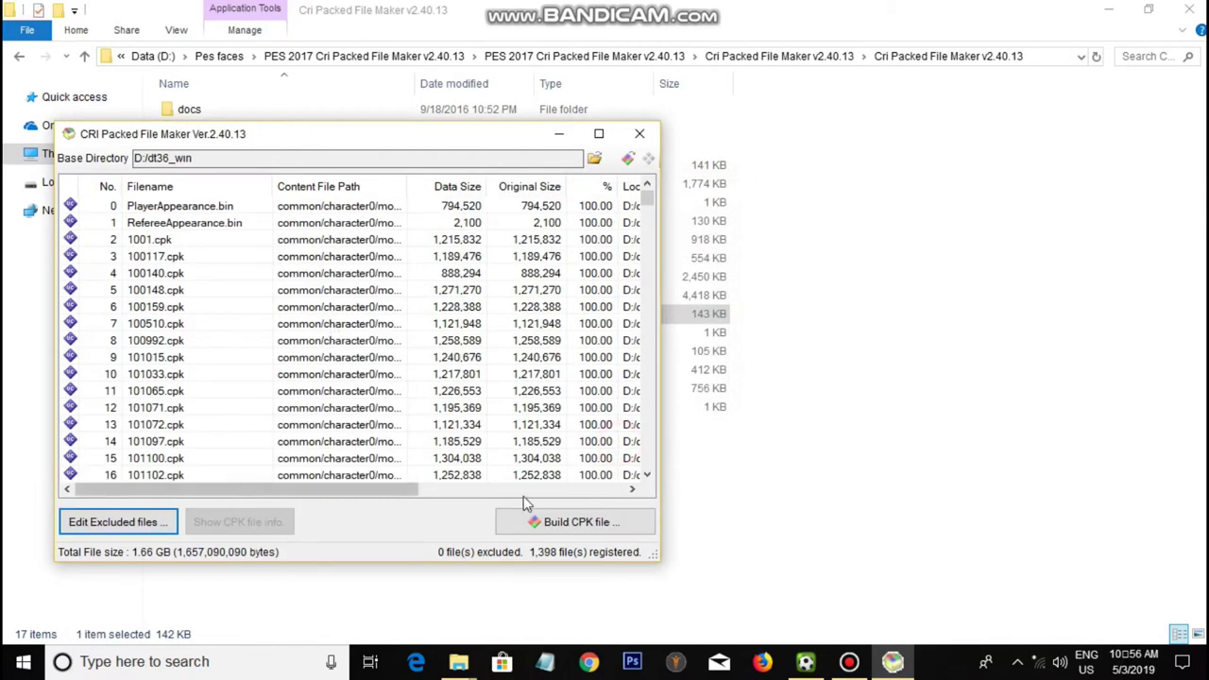
# Build D:/dt36_win.cpk with the data alignment set to 1,024, and close the packer once the build completes
pyautogui.click(527, 534)
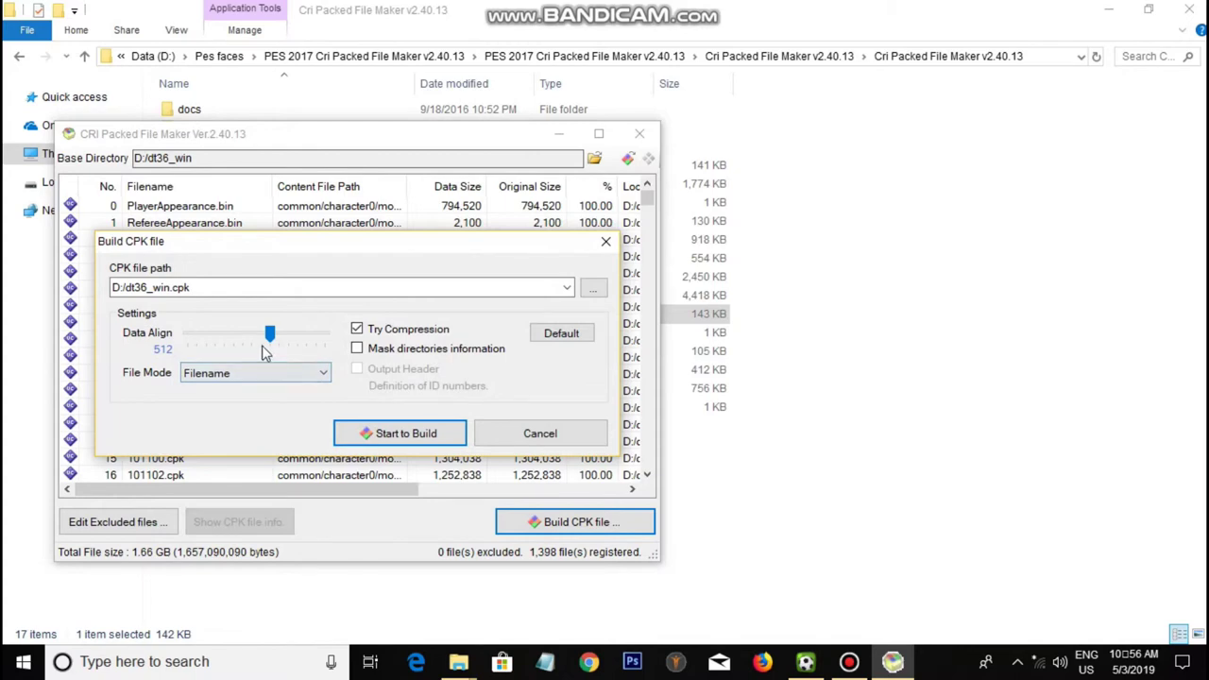
pyautogui.moveTo(271, 334); pyautogui.dragTo(285, 340)
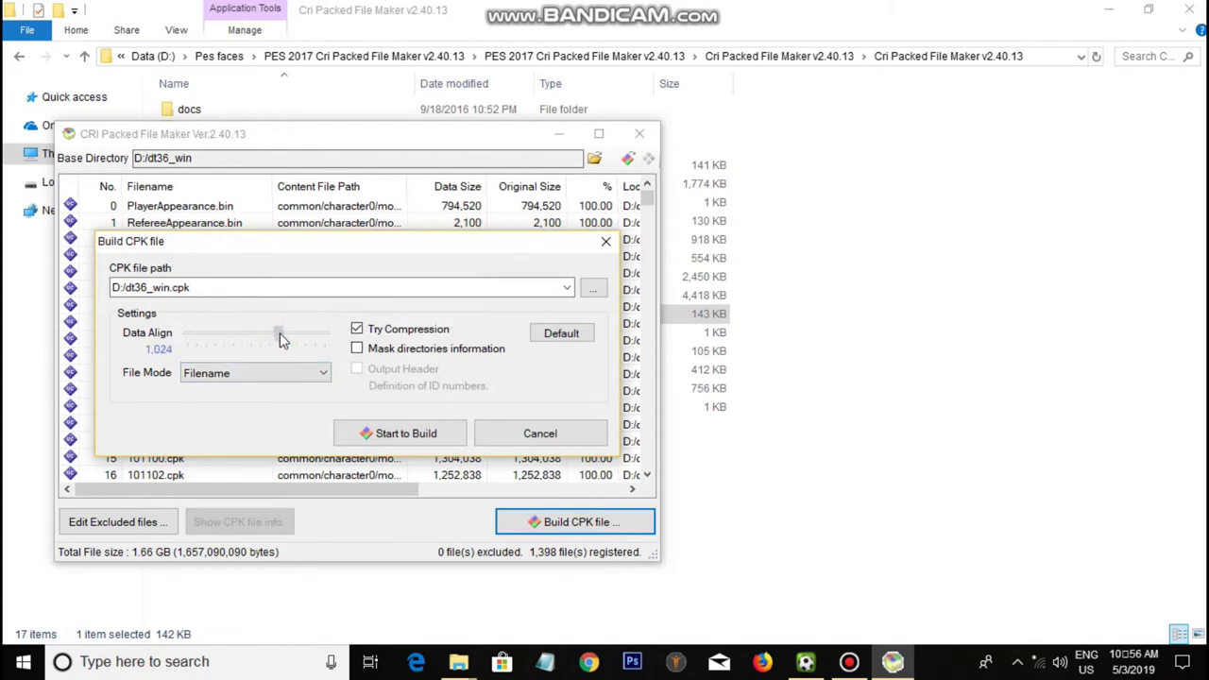
pyautogui.click(390, 433)
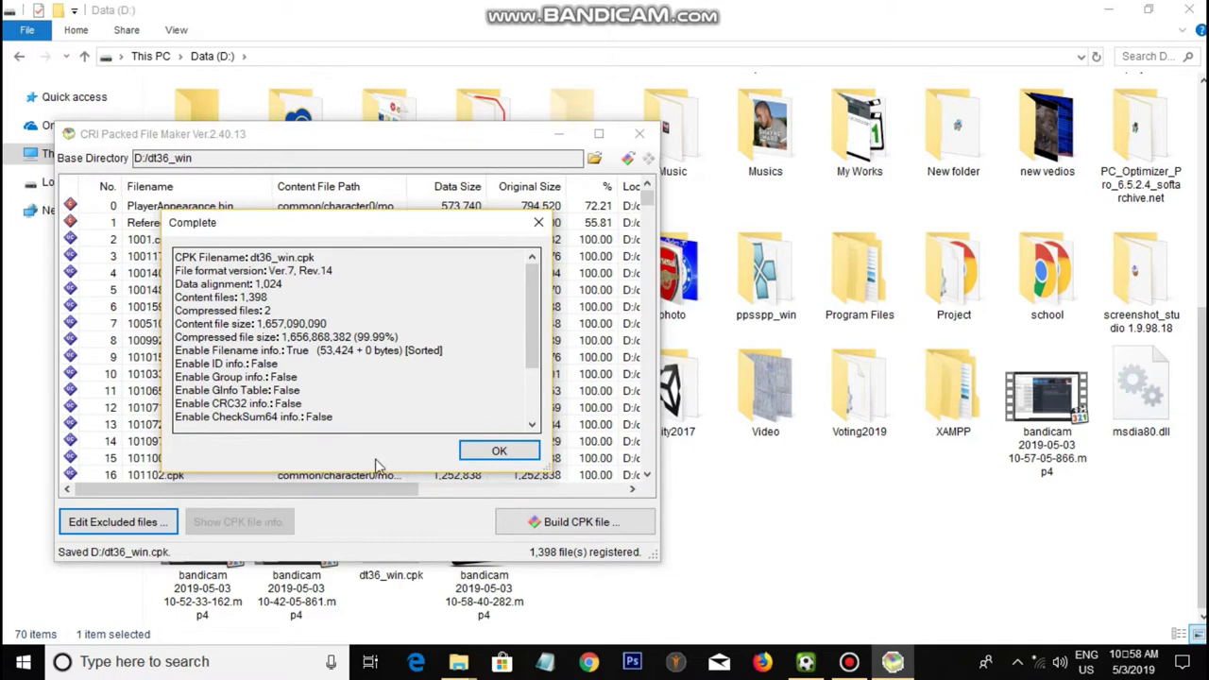
pyautogui.click(496, 452)
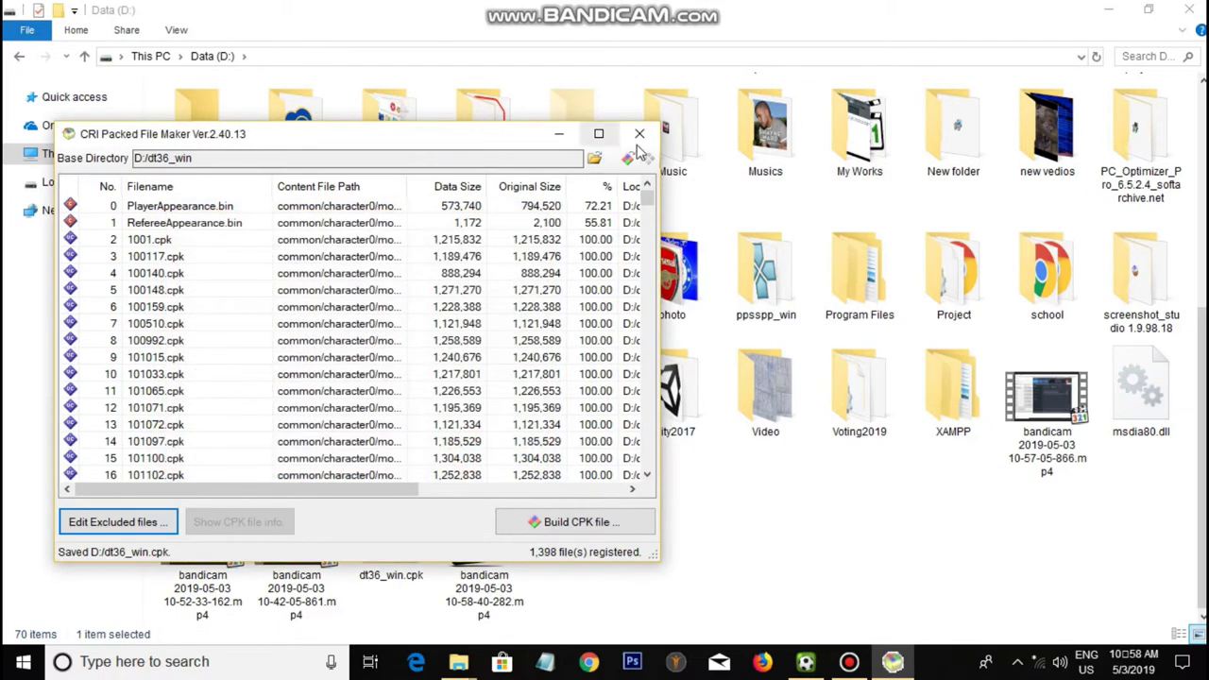
pyautogui.click(640, 133)
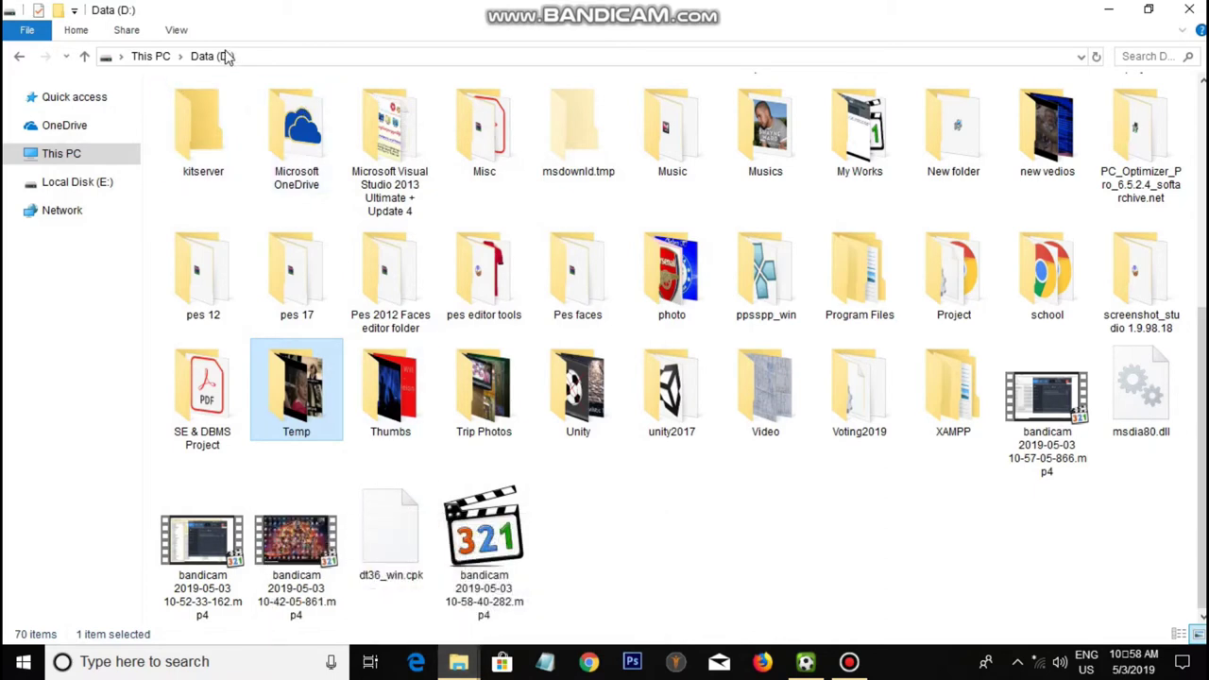
# Cut the rebuilt dt36_win.cpk file from drive D
pyautogui.click(397, 554)
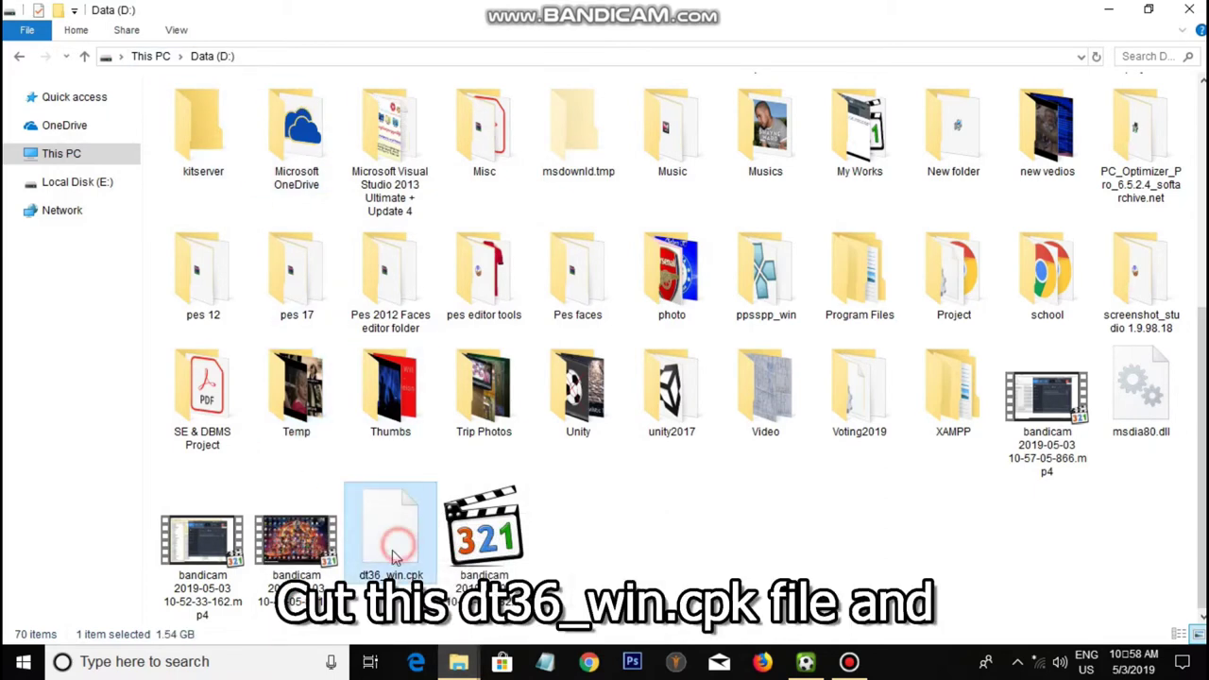
pyautogui.rightClick(397, 555)
pyautogui.click(436, 427)
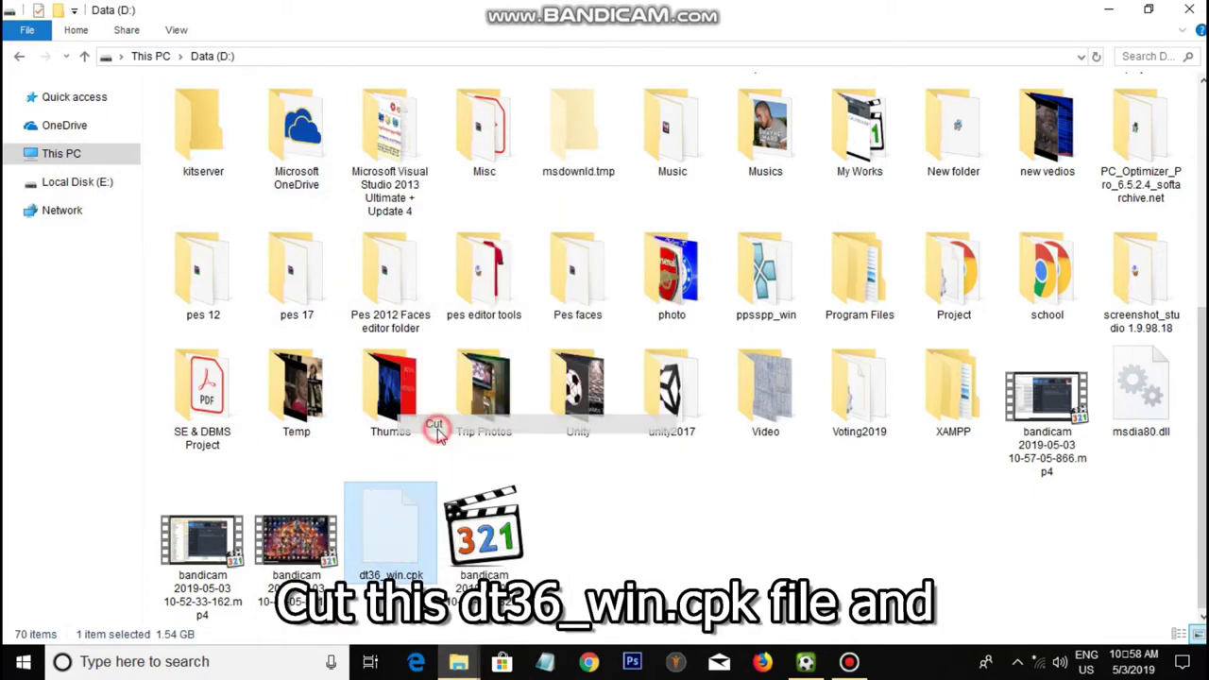
# Open the game's data folder at C:\Program Files (x86)\Pro Evolution Soccer 2017\Data
pyautogui.click(452, 667)
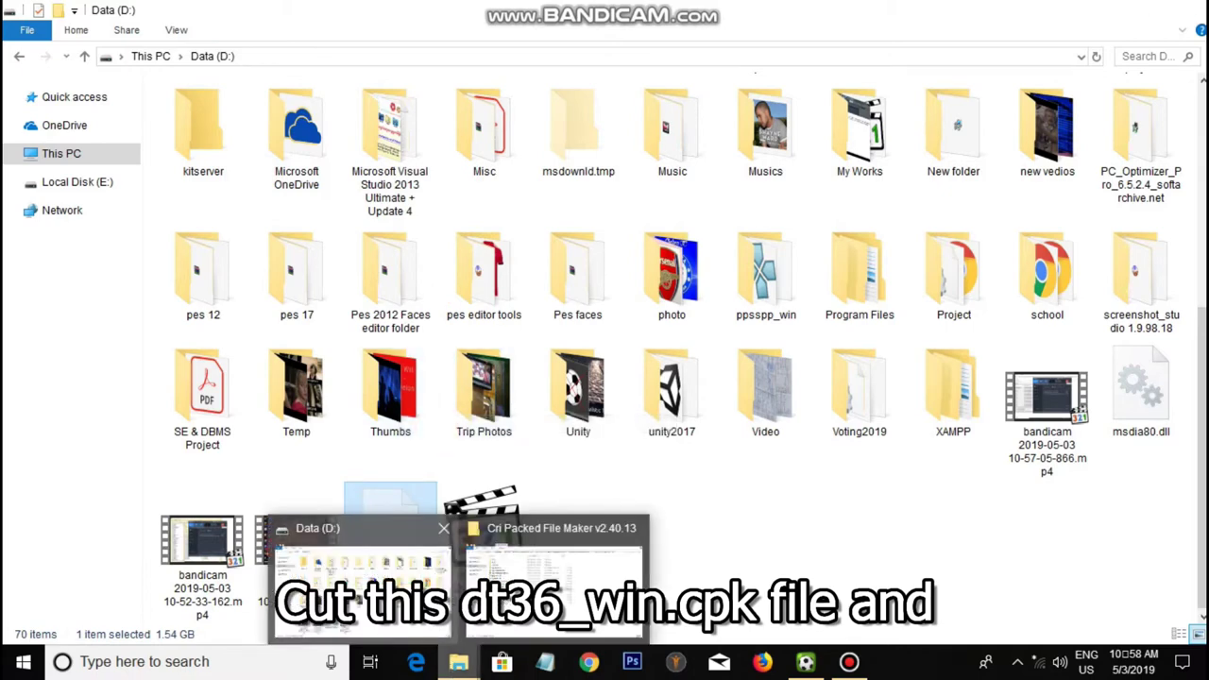
pyautogui.click(69, 159)
pyautogui.doubleClick(257, 251)
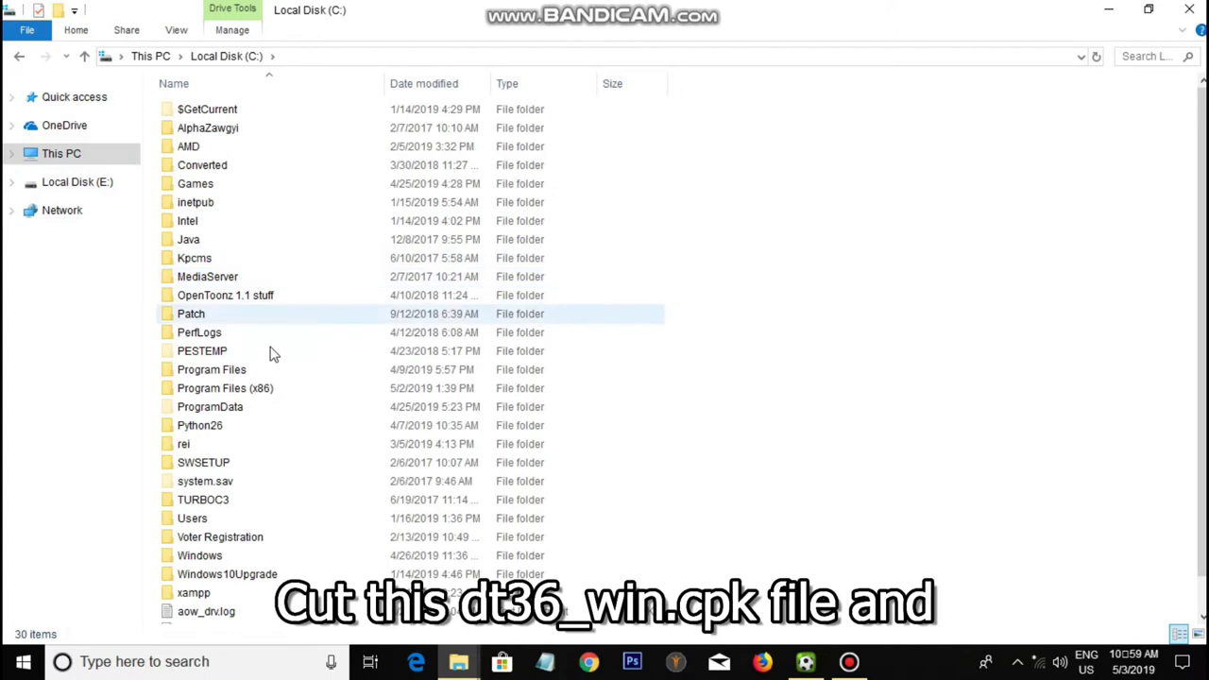
pyautogui.doubleClick(253, 393)
pyautogui.scroll(-20, 253, 393)
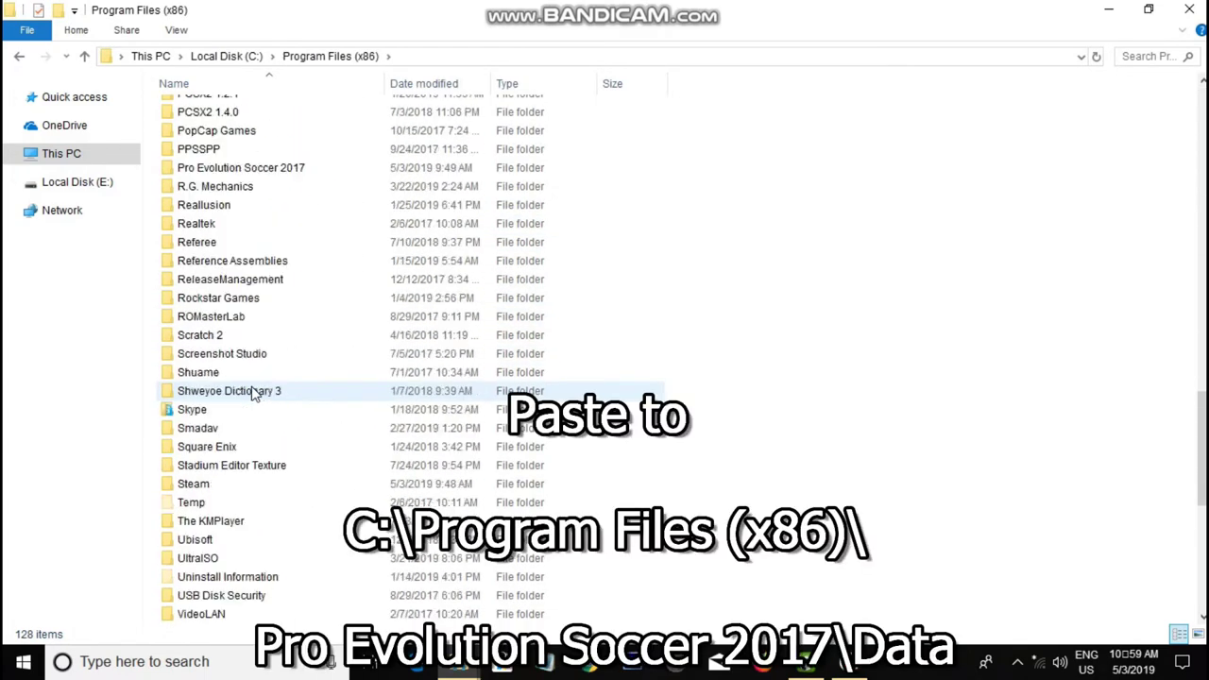
pyautogui.click(253, 223)
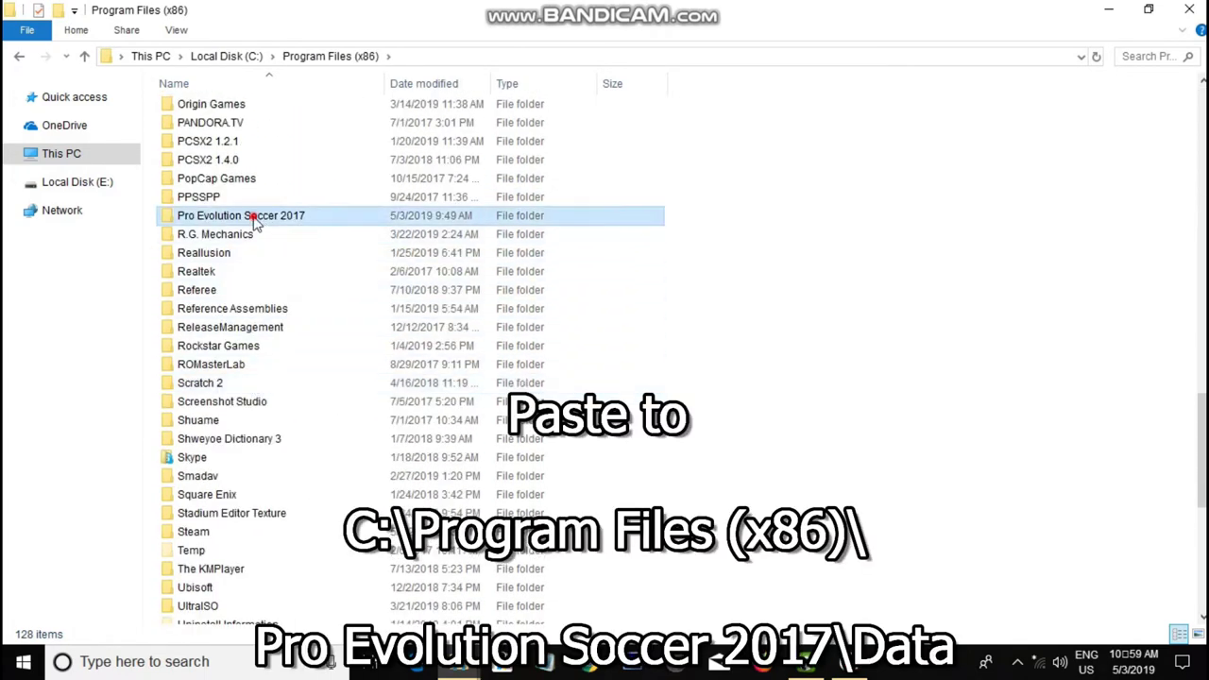
pyautogui.doubleClick(253, 223)
pyautogui.doubleClick(194, 149)
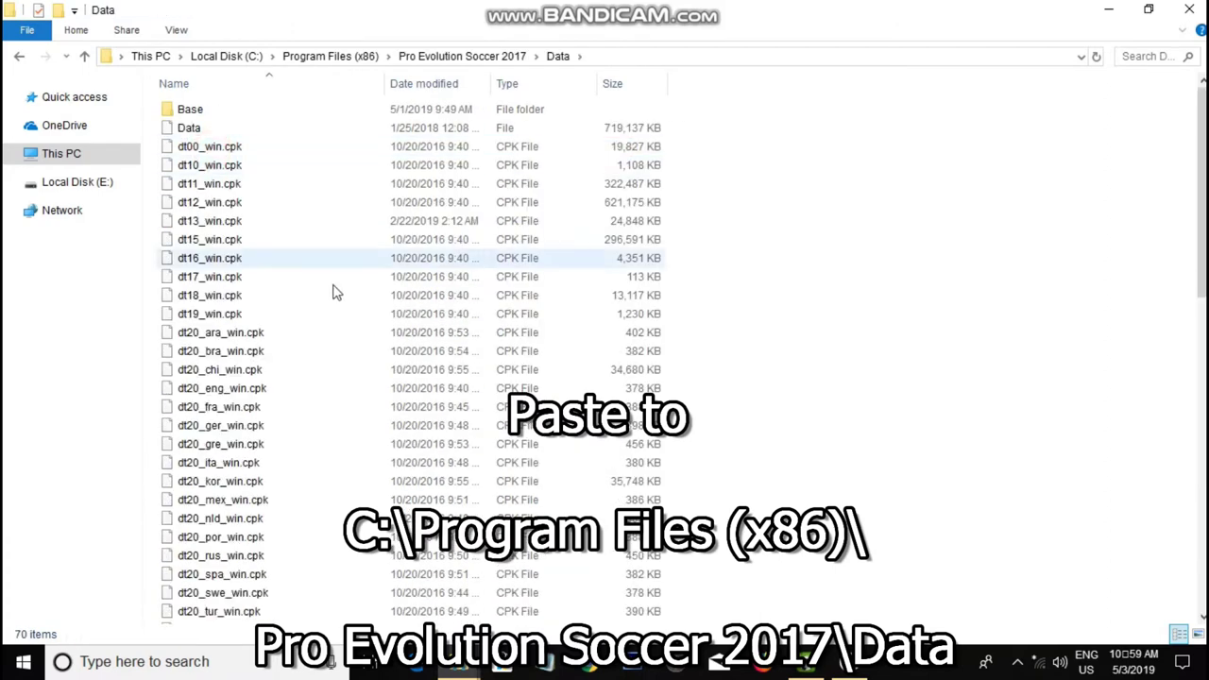
# Paste dt36_win.cpk into the game's Data folder, replacing the existing file
pyautogui.rightClick(856, 204)
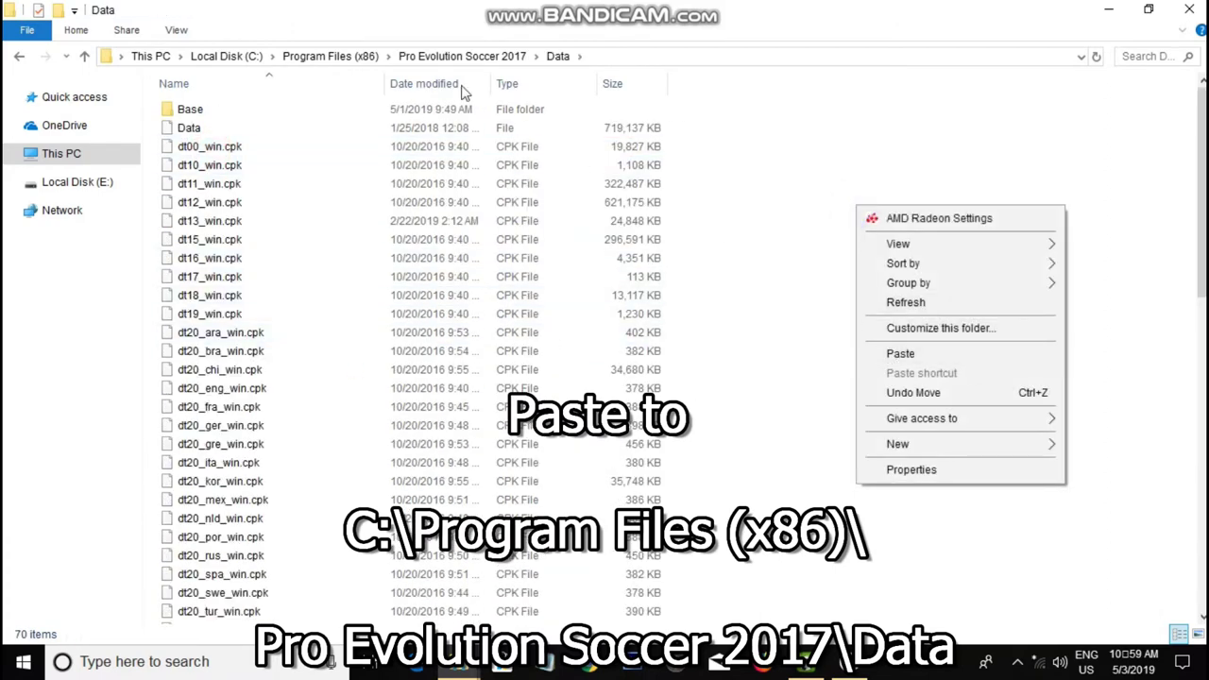
pyautogui.click(600, 55)
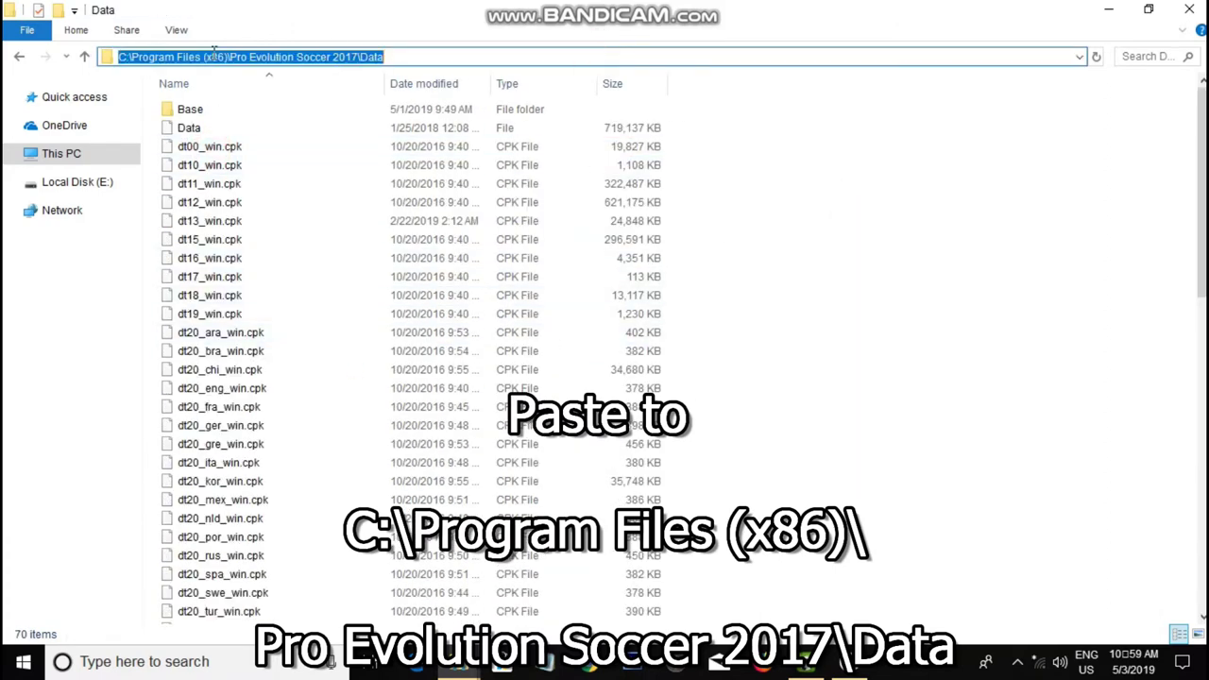
pyautogui.click(791, 251)
pyautogui.rightClick(792, 251)
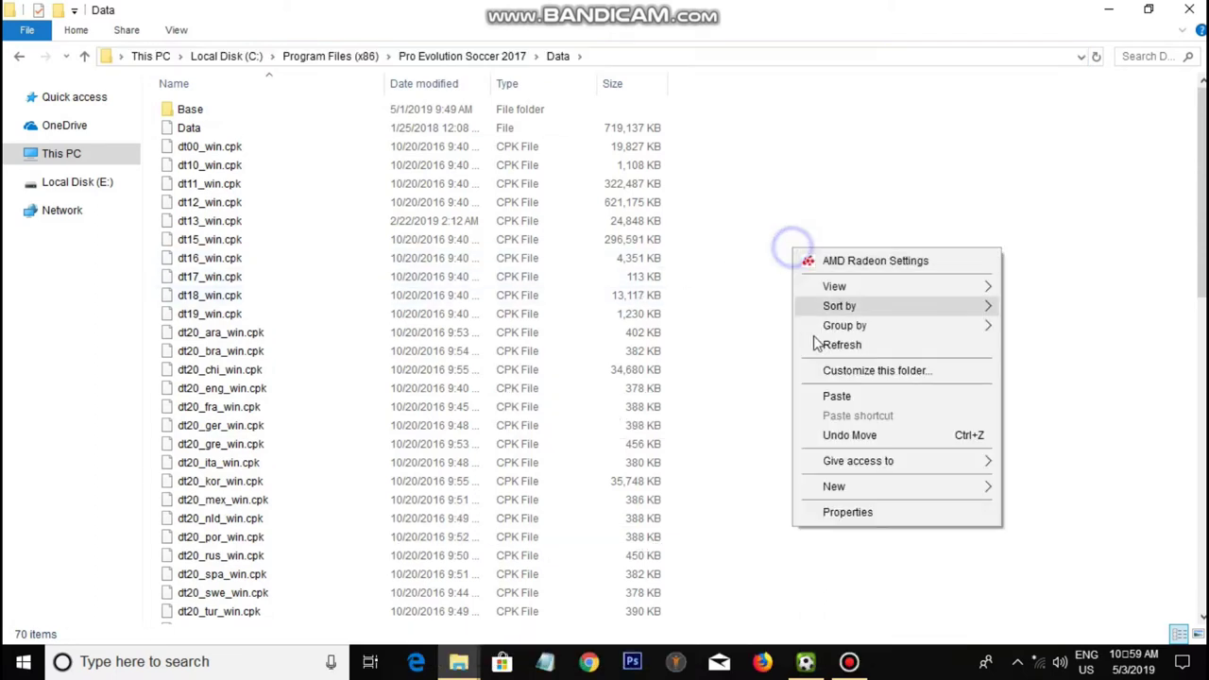
pyautogui.click(838, 398)
pyautogui.click(550, 197)
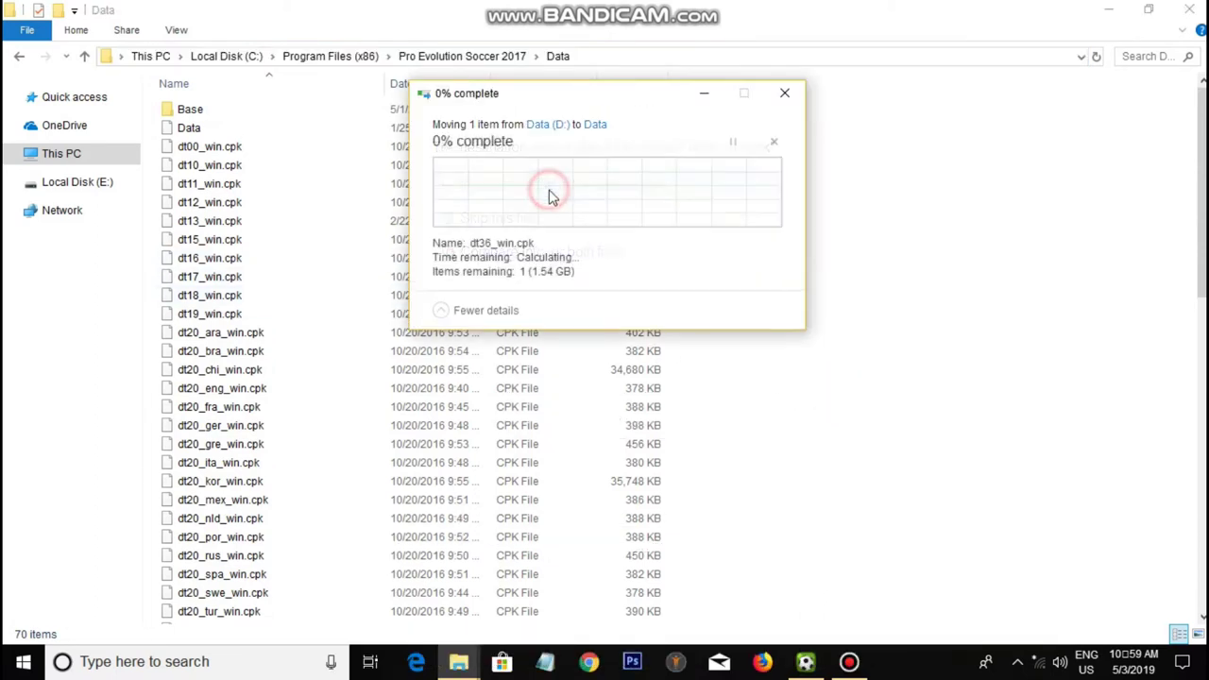
pyautogui.click(552, 214)
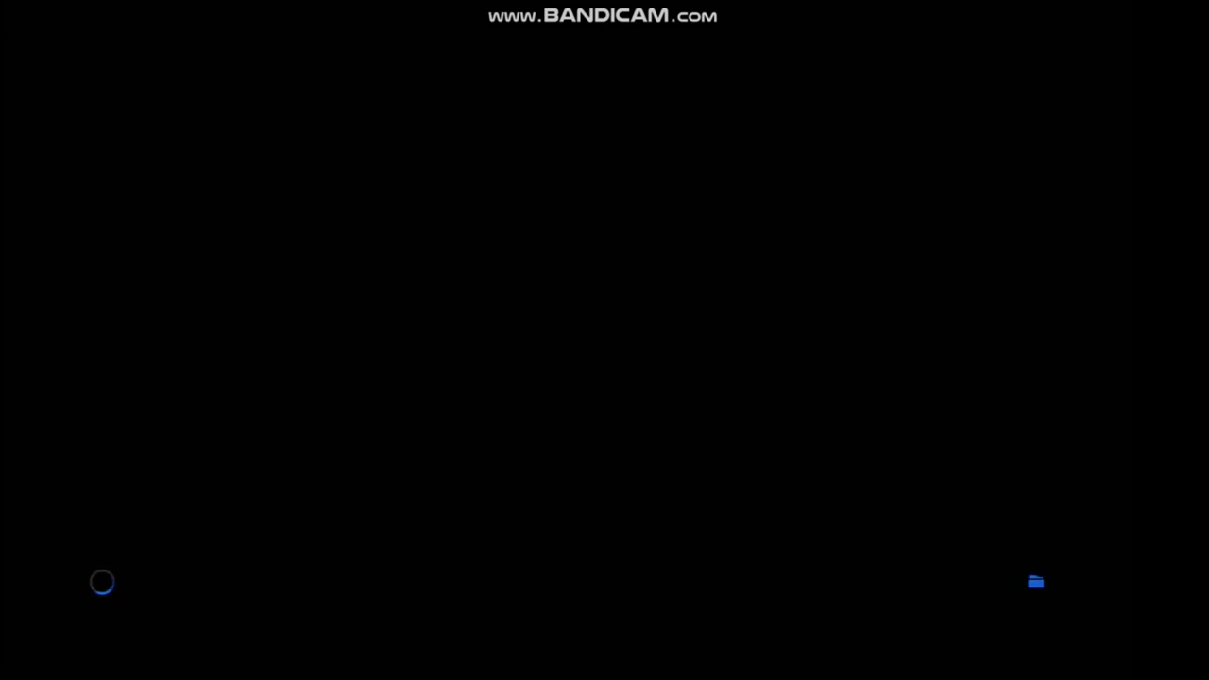
pyautogui.press('Return')
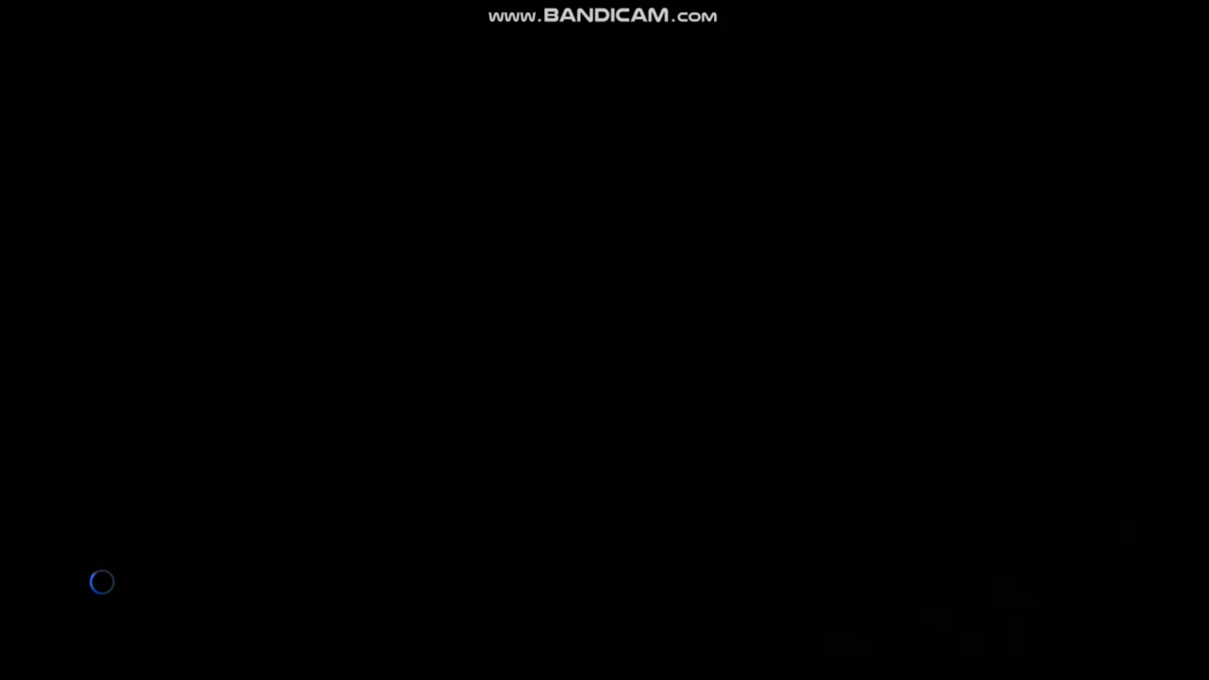